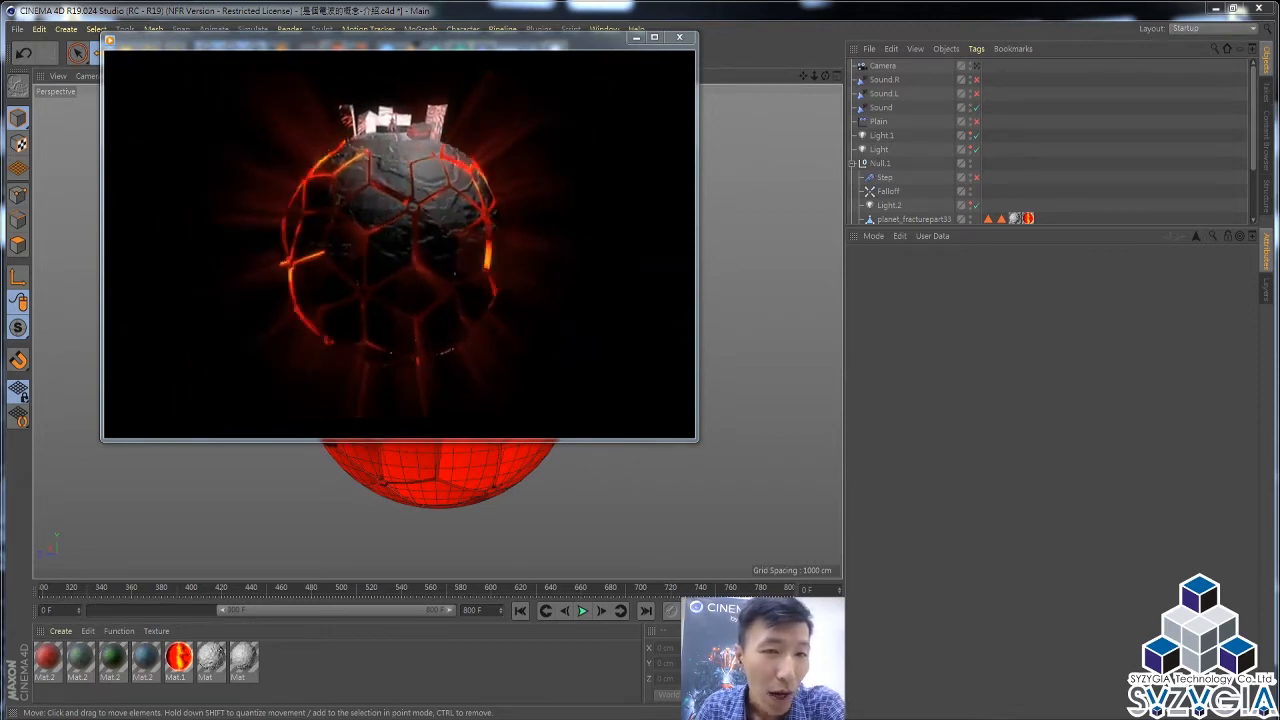
Step: Close the sound effector preview video and inspect the settings of the Voronoi Fracture and its child sphere planet
mouse_move(605, 90)
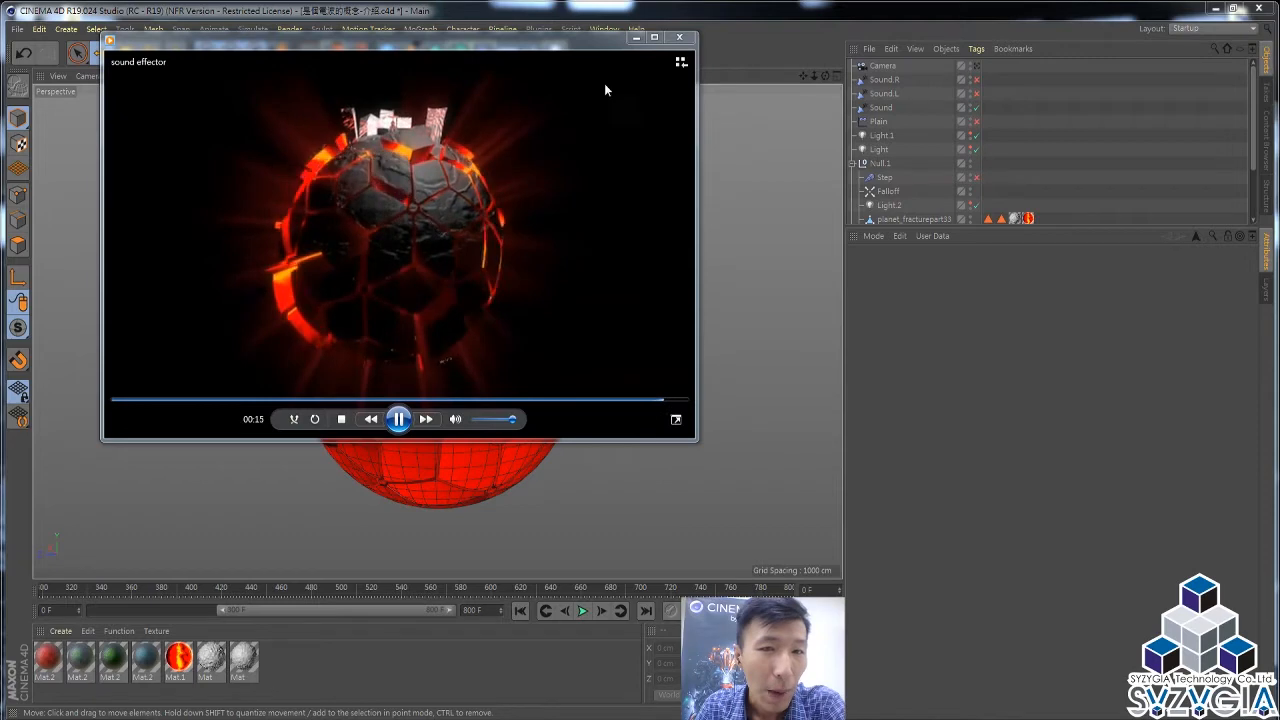
left_click(679, 37)
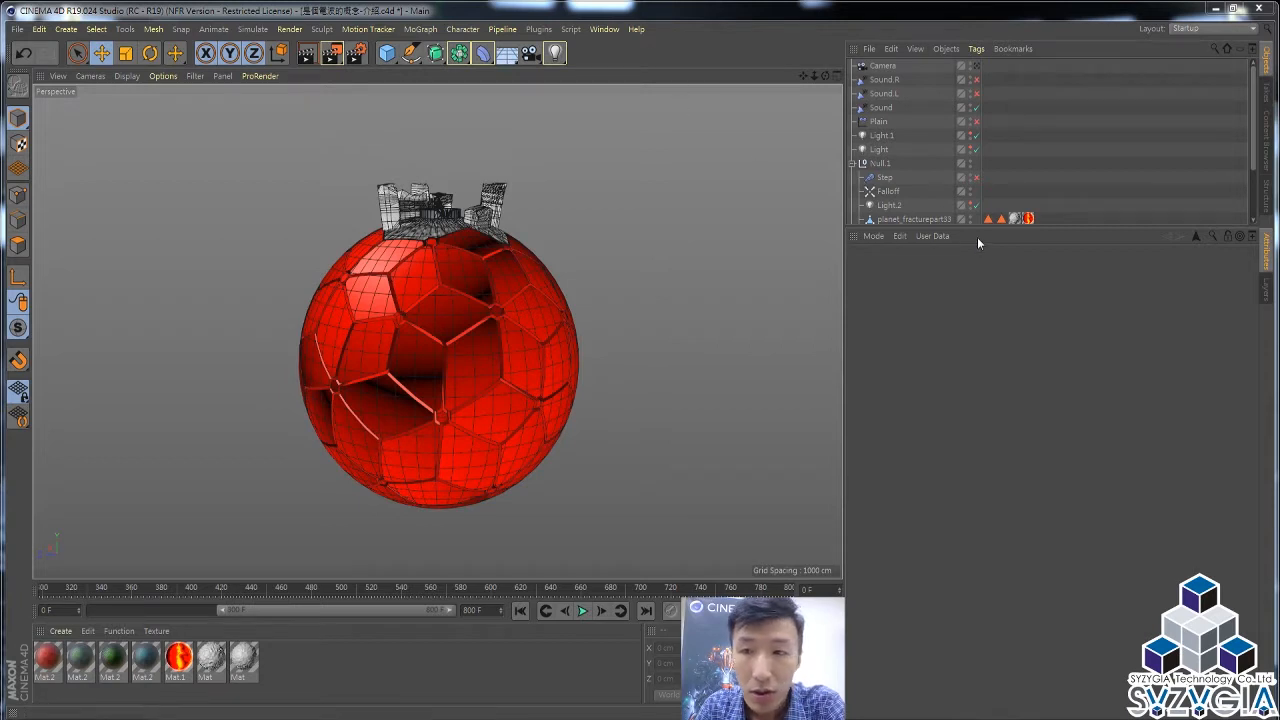
left_click_drag(982, 233, 958, 331)
left_click(898, 248)
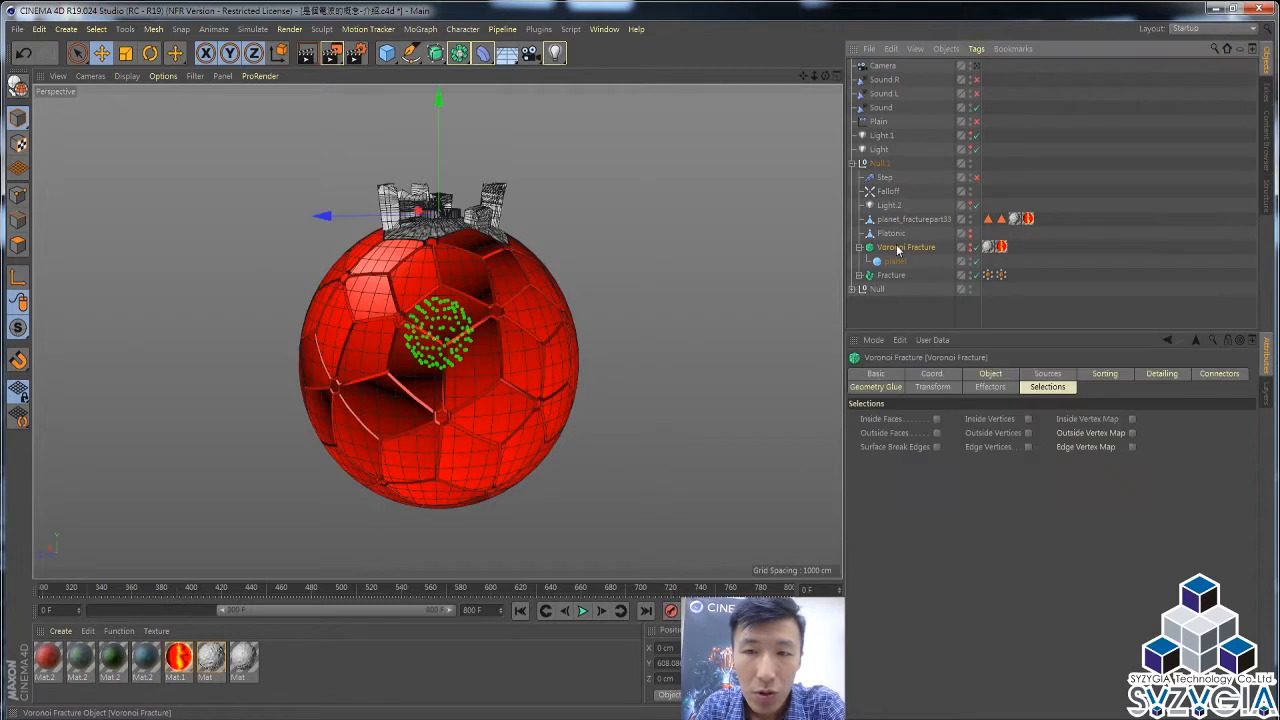
left_click(893, 261)
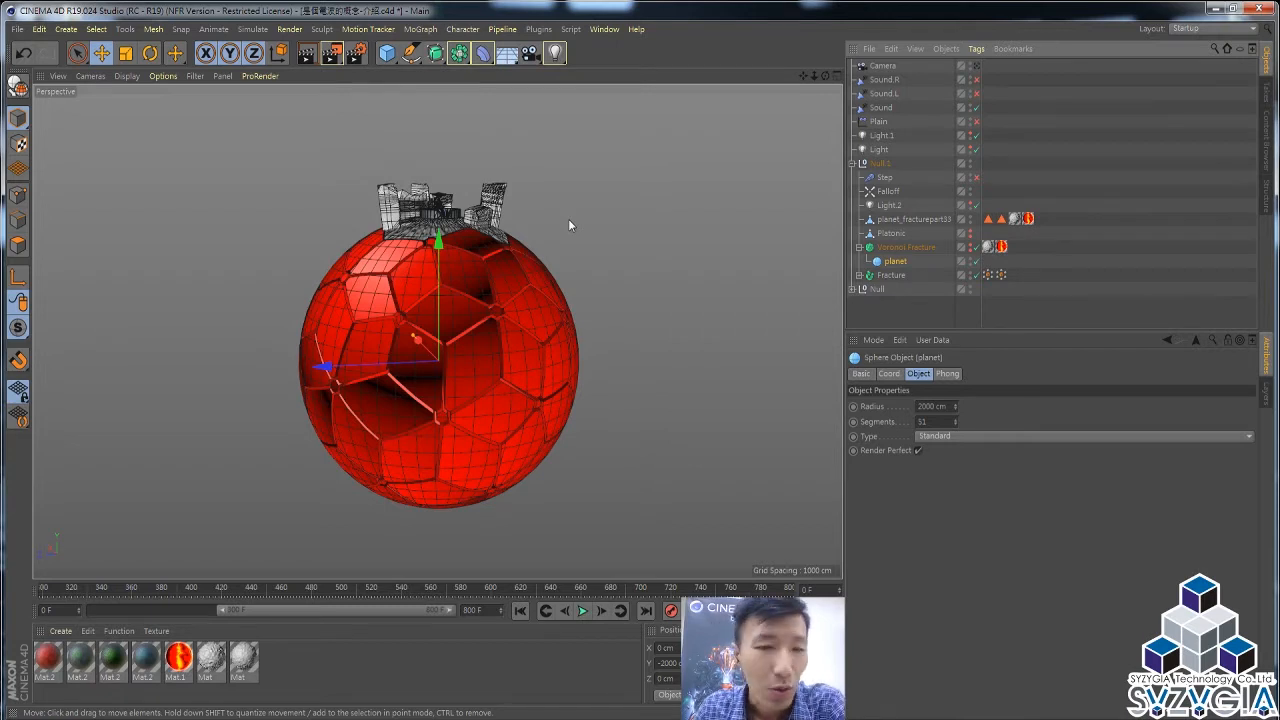
Step: Create a new empty project and add a Voronoi Fracture object to it
left_click(17, 28)
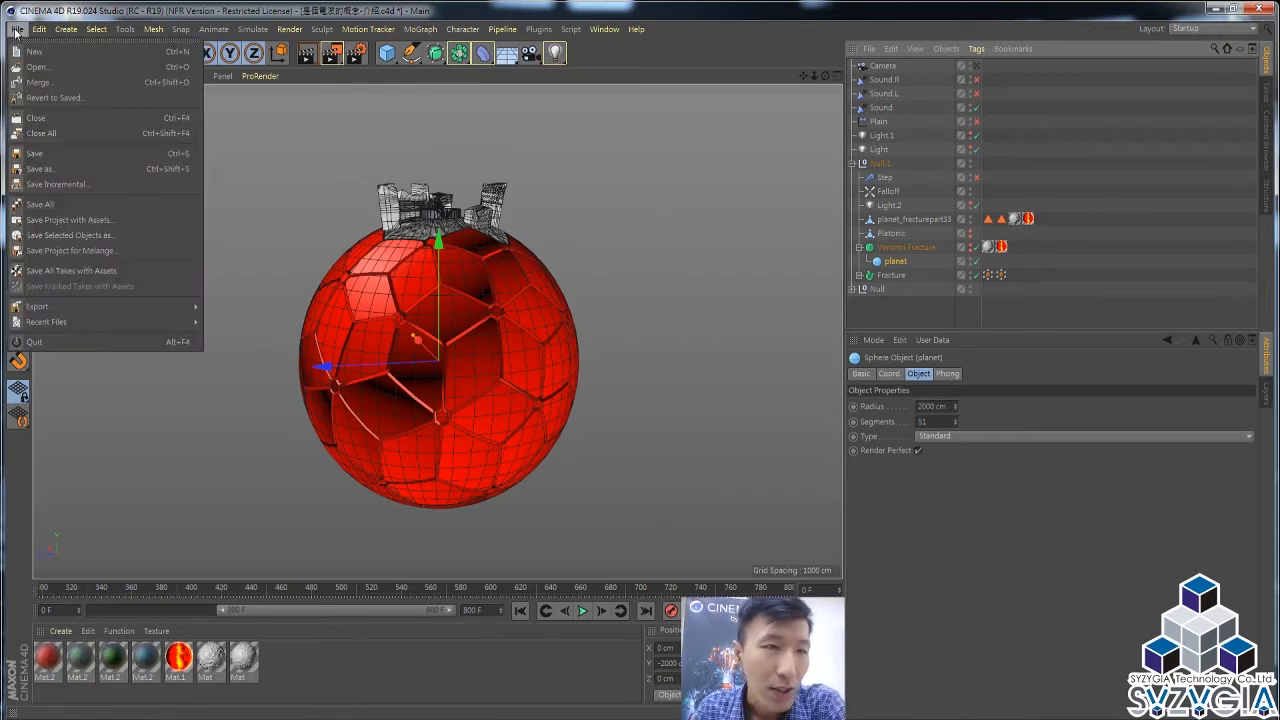
left_click(19, 53)
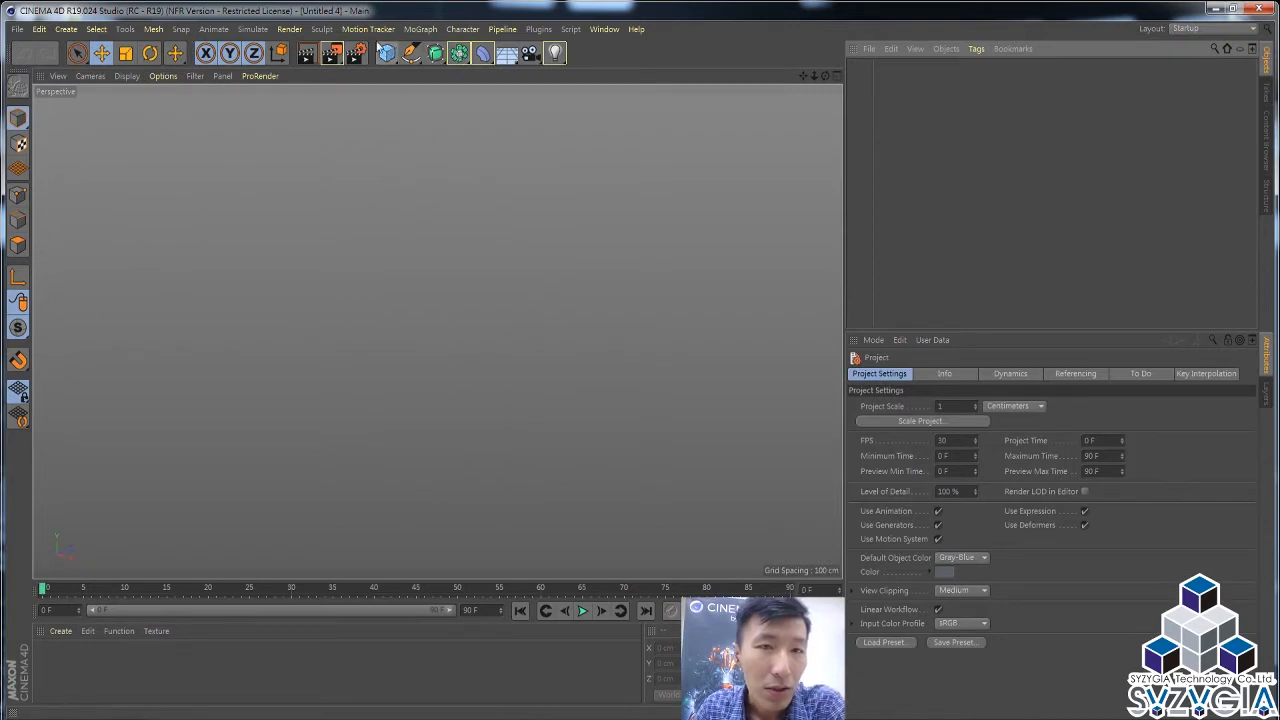
left_click(420, 29)
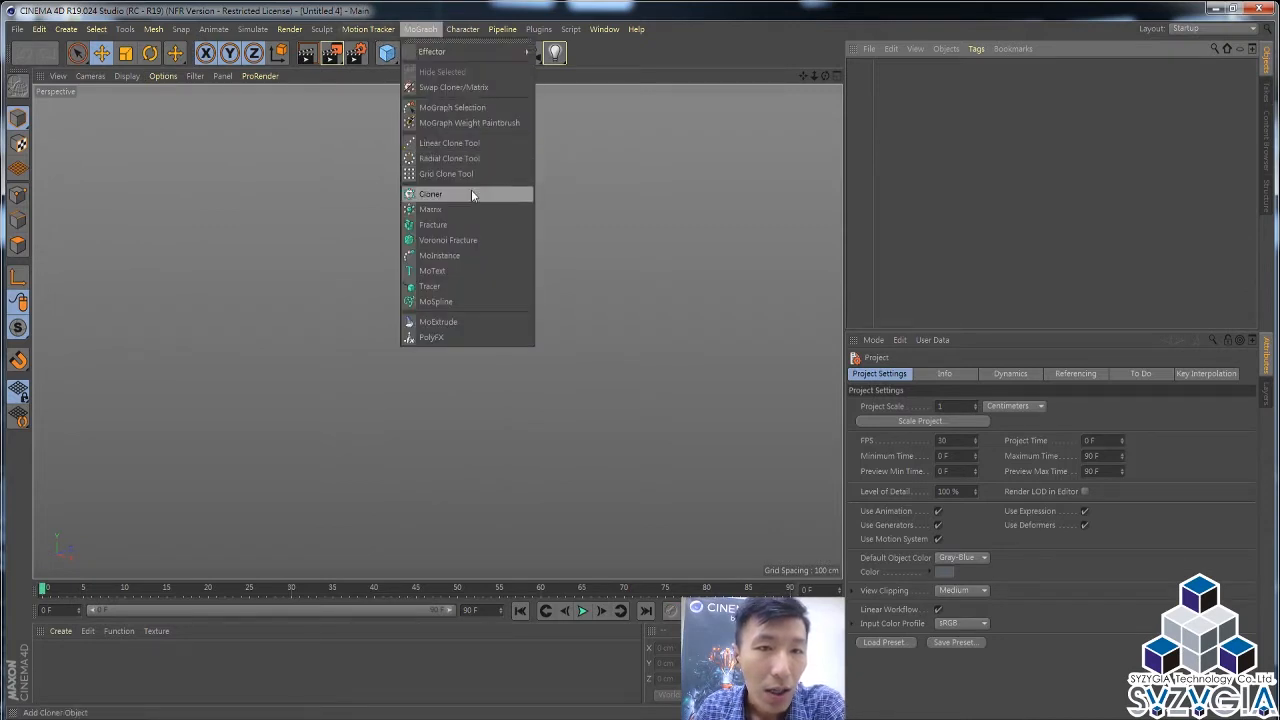
left_click(468, 240)
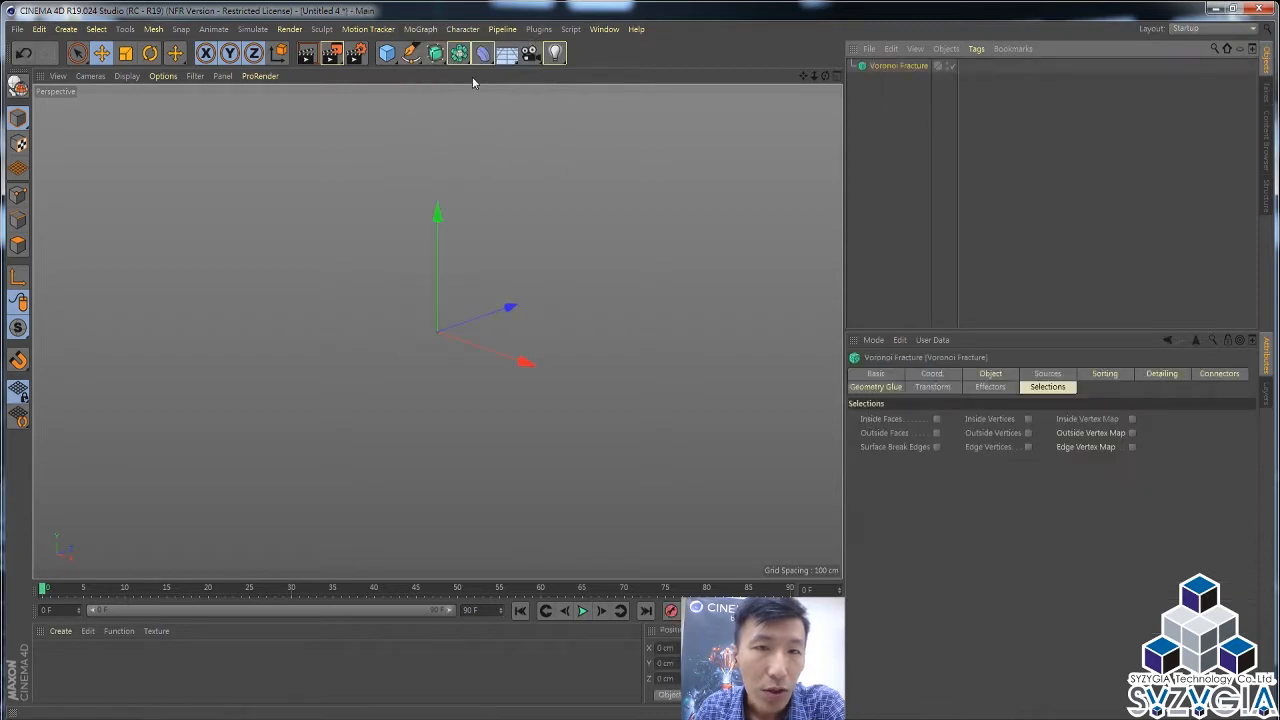
Step: Add a sphere and make it a child of the Voronoi Fracture
left_click(387, 53)
left_click(660, 97)
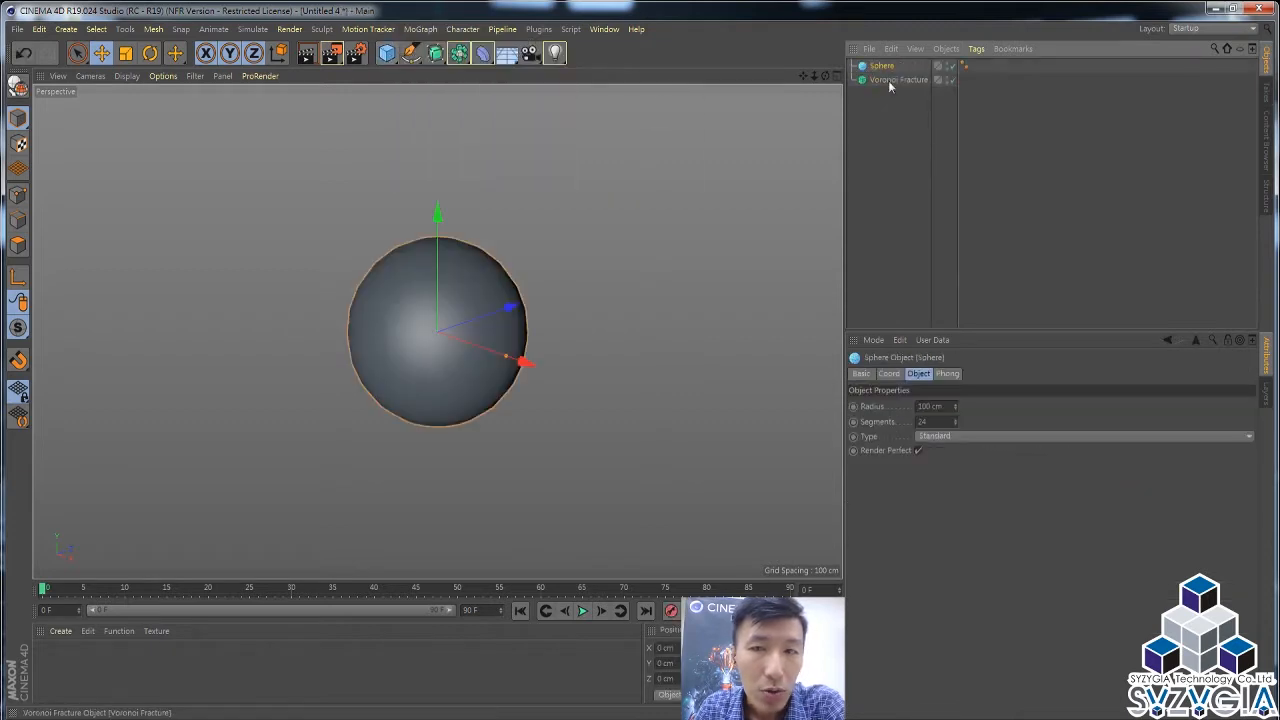
mouse_move(880, 66)
left_mouse_down()
mouse_move(881, 88)
mouse_move(883, 68)
left_mouse_up()
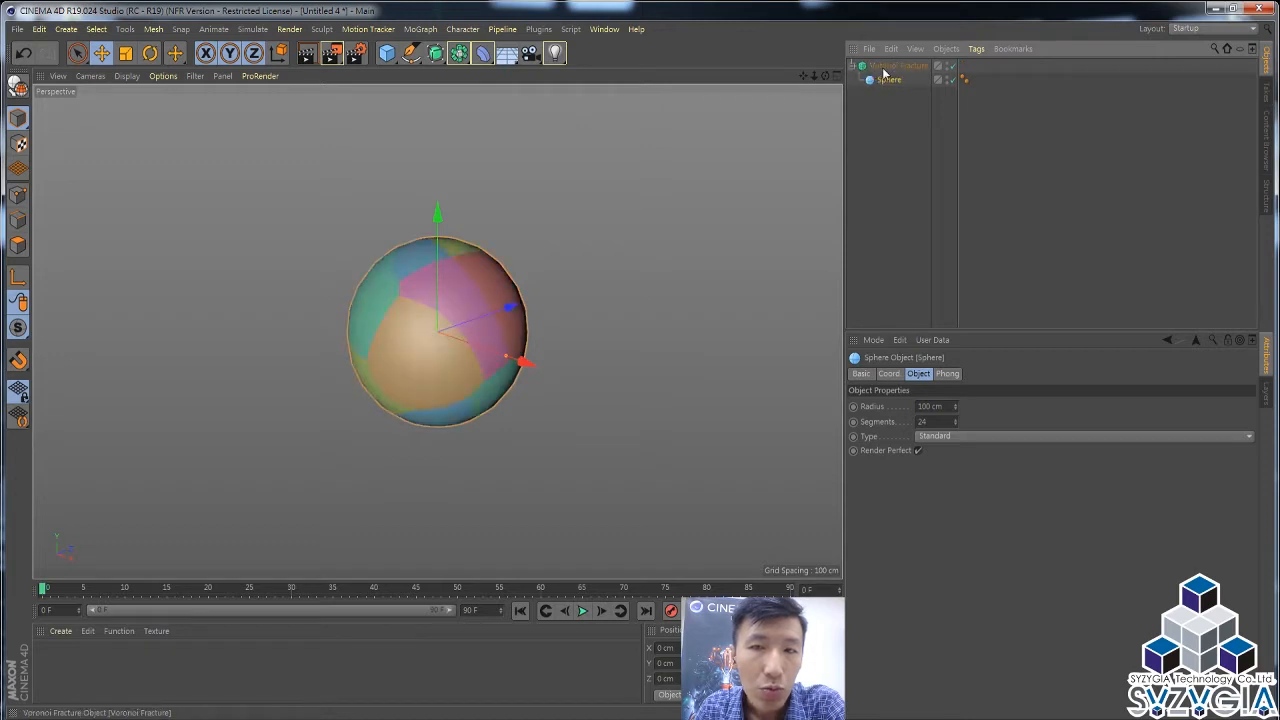
left_click(884, 67)
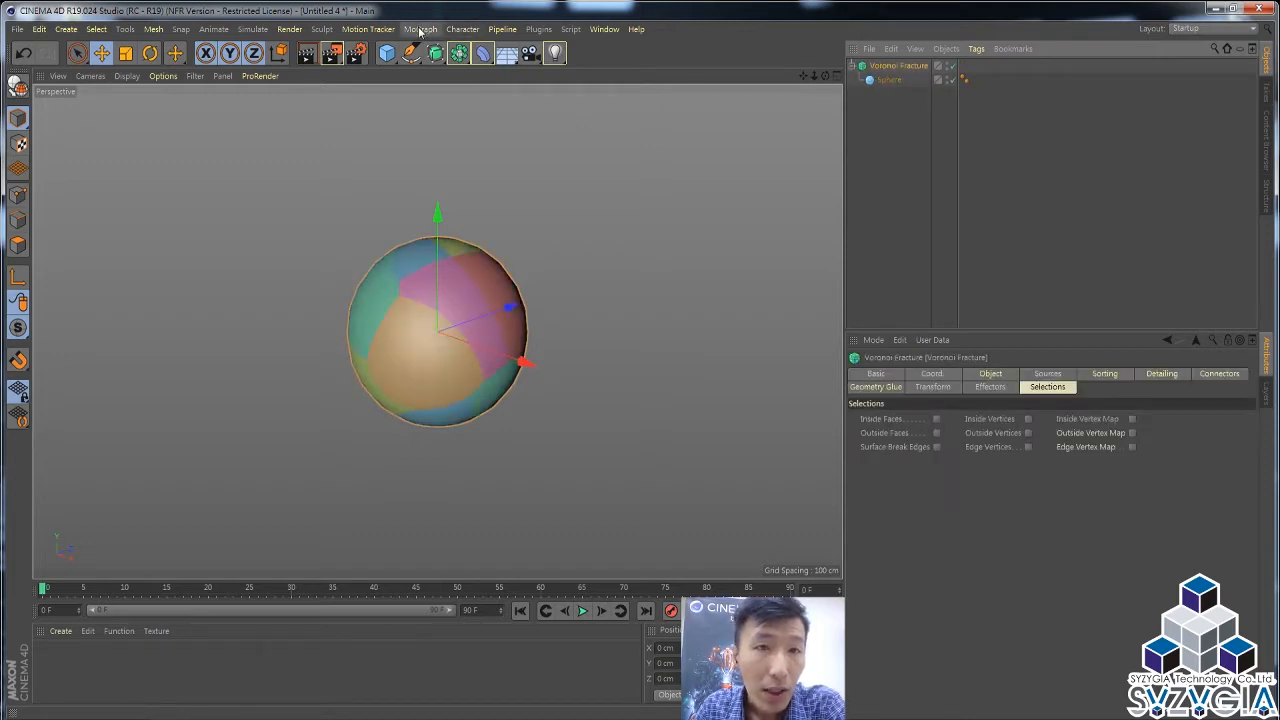
Step: Copy the Platonic polygon object from the finished planet project into the new Untitled 4 project
left_click(604, 29)
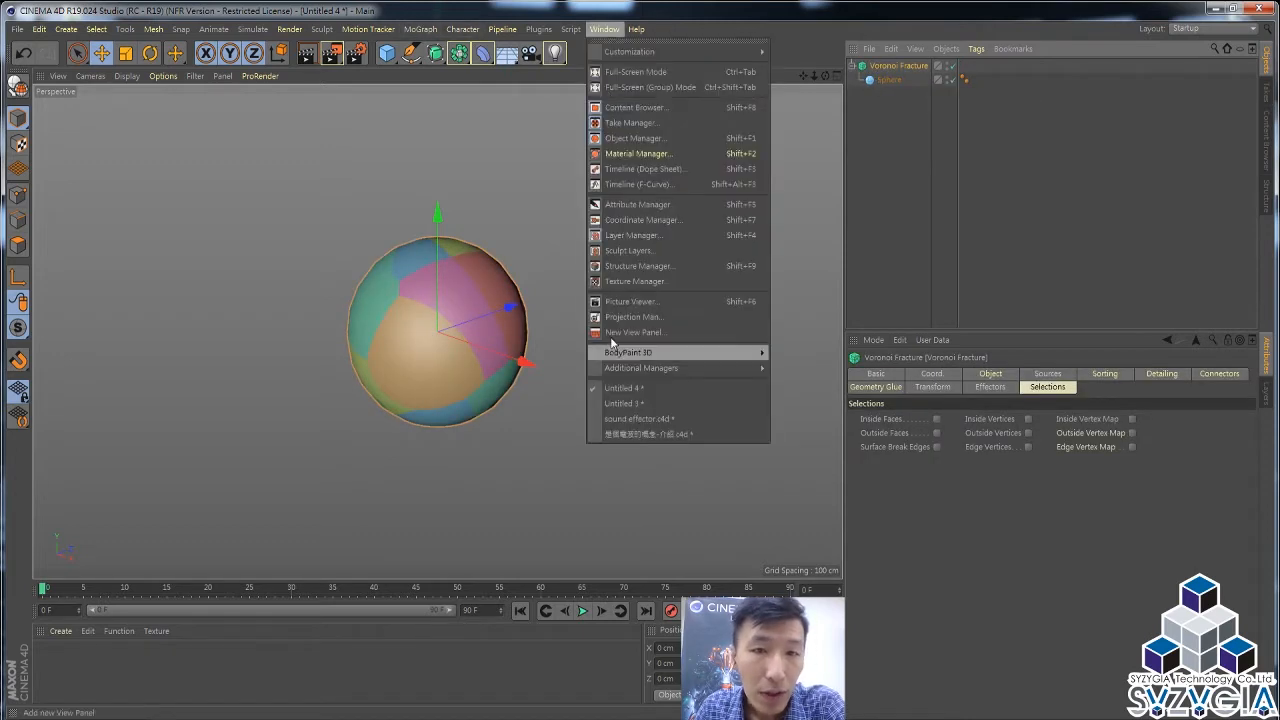
left_click(608, 433)
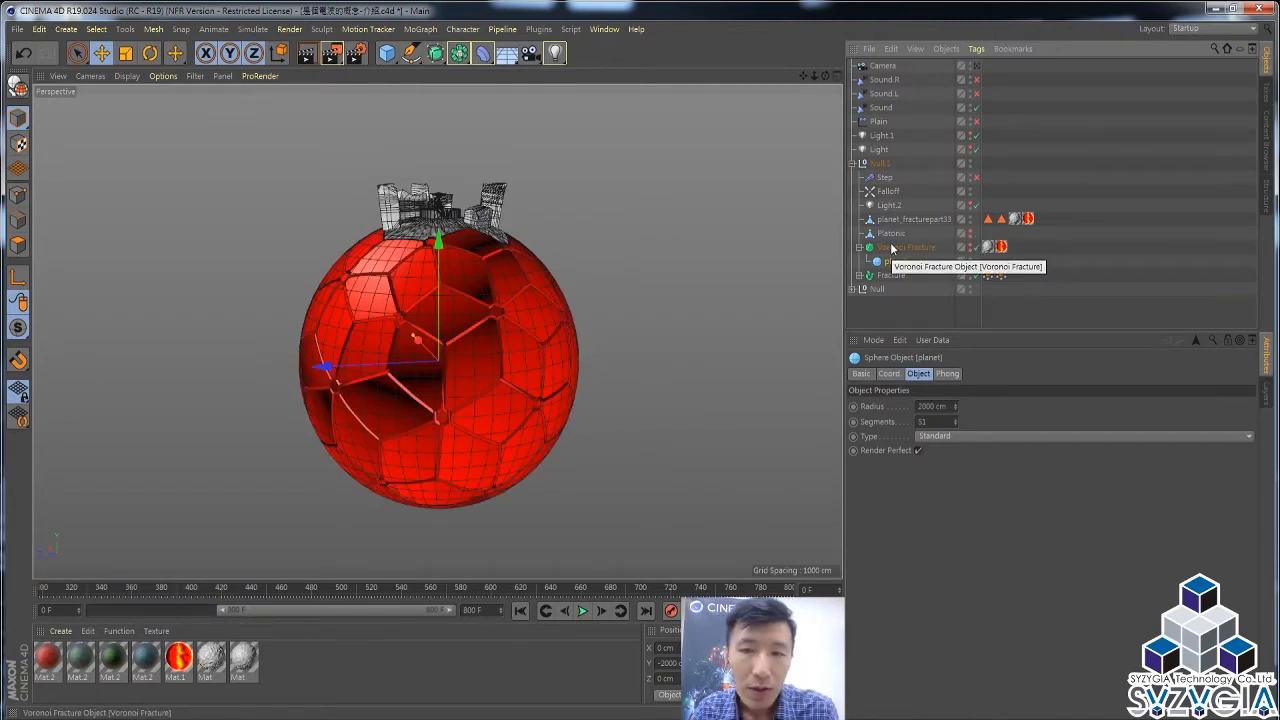
left_click(888, 234)
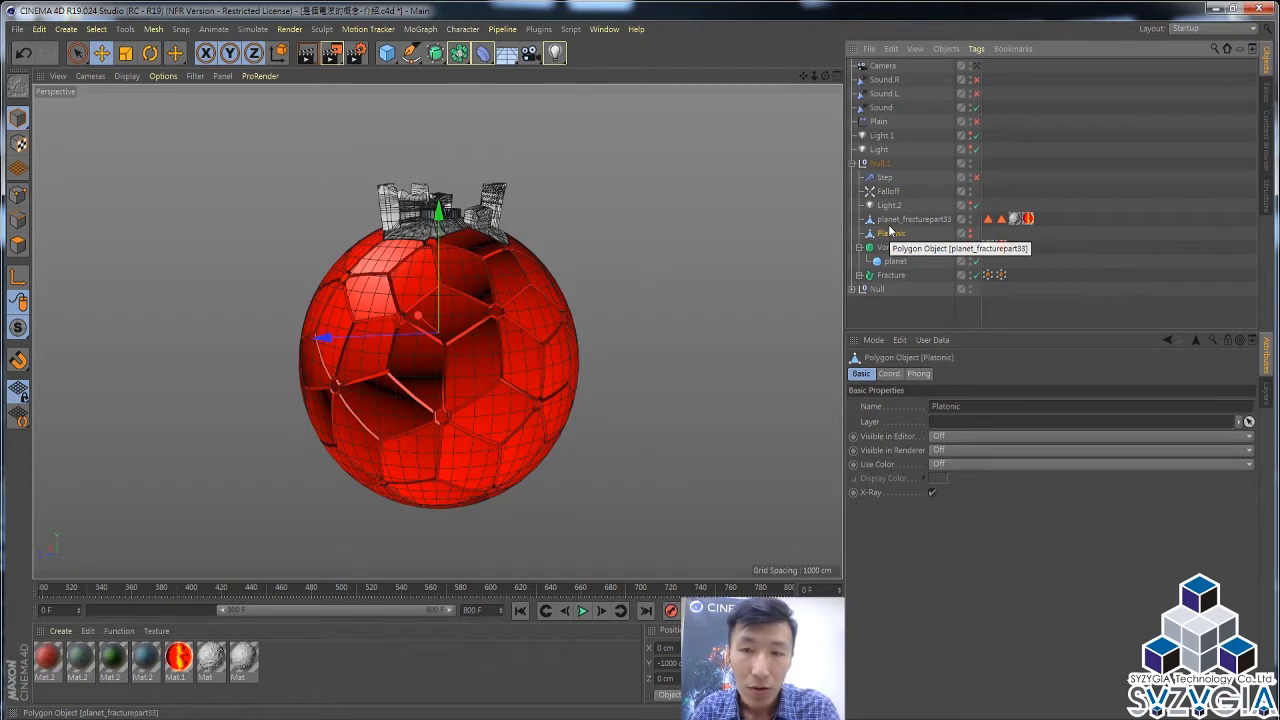
left_click(604, 28)
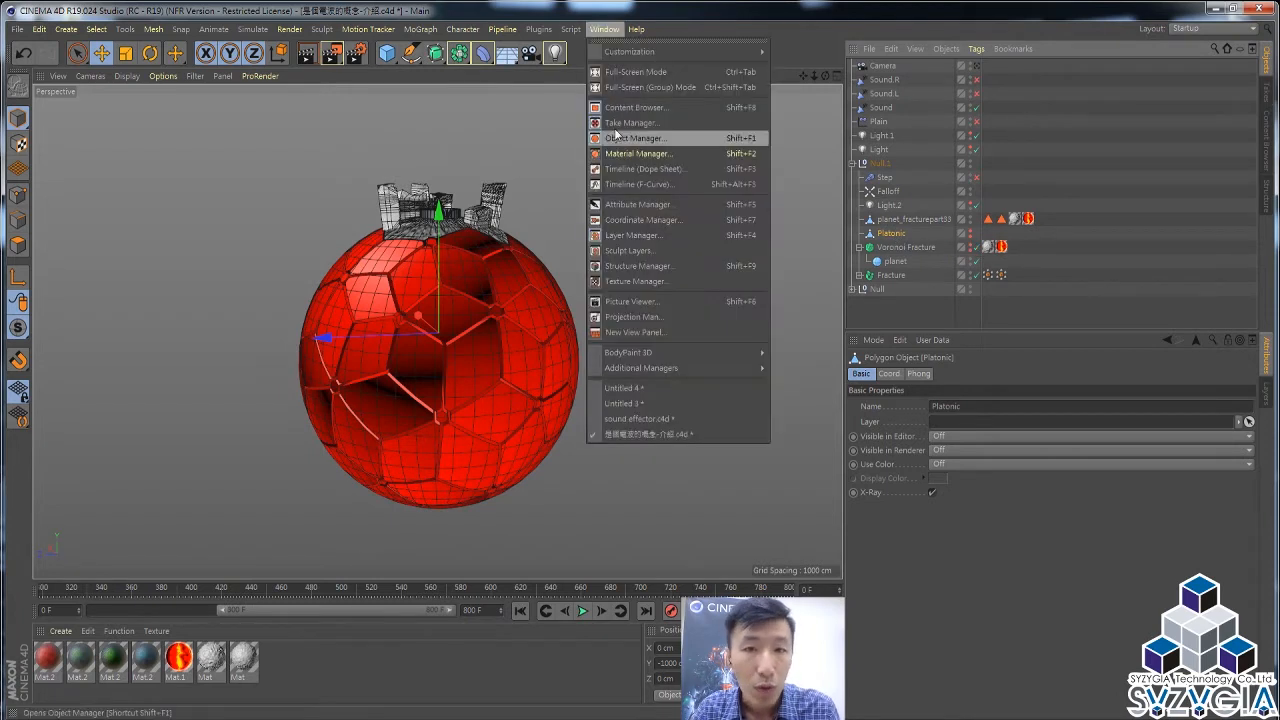
left_click(668, 388)
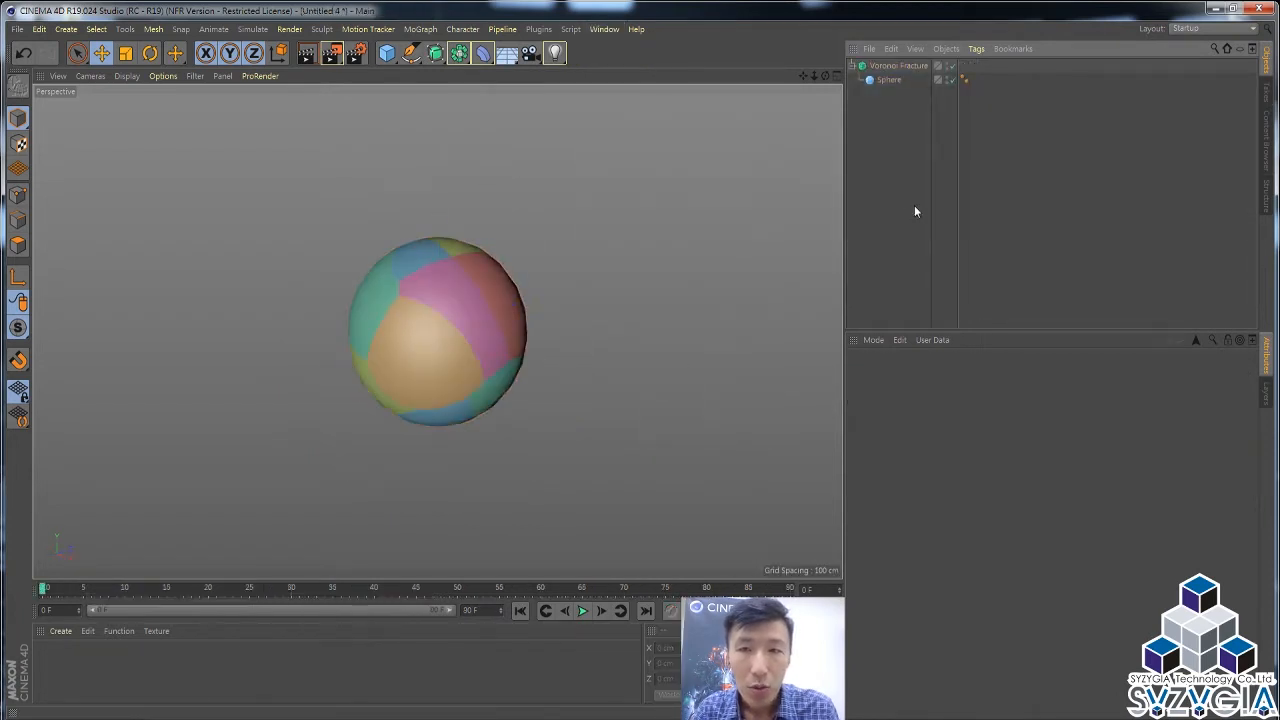
key("ctrl+v")
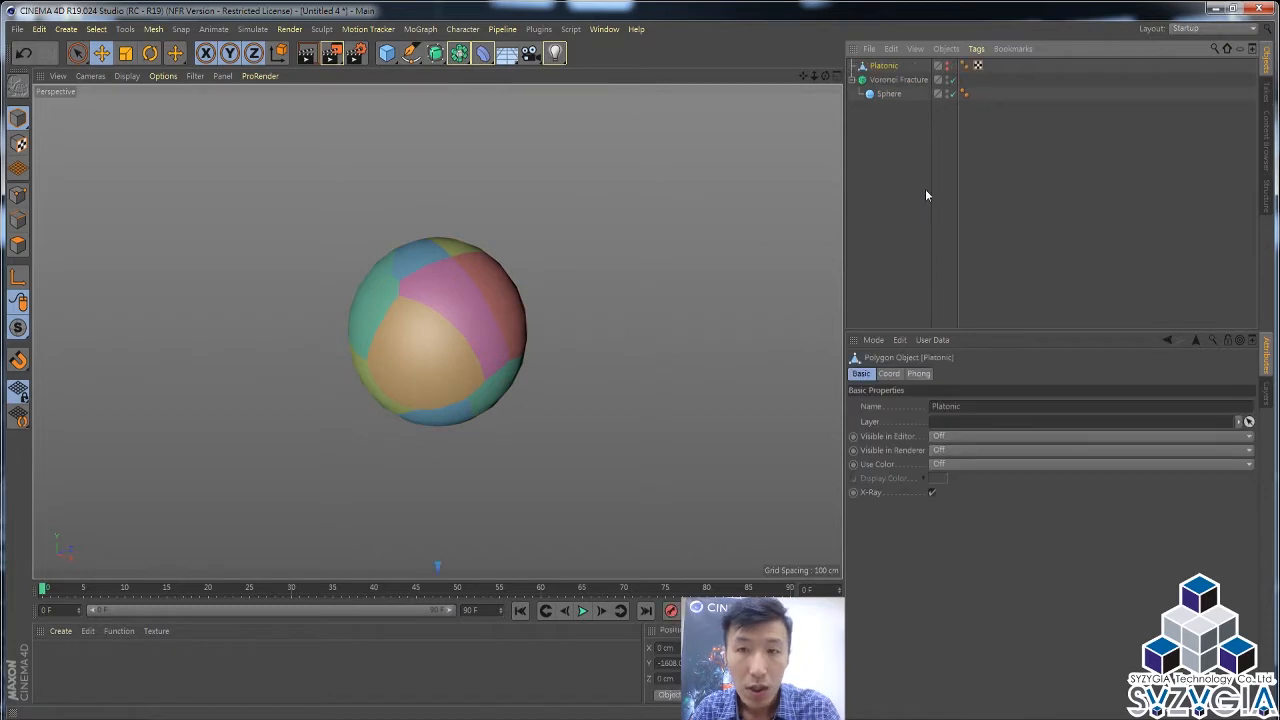
Step: Set the Platonic object's visibility to On in the editor and Default in the renderer, and hide the Voronoi Fracture in the editor
left_click(948, 63)
left_click(948, 63)
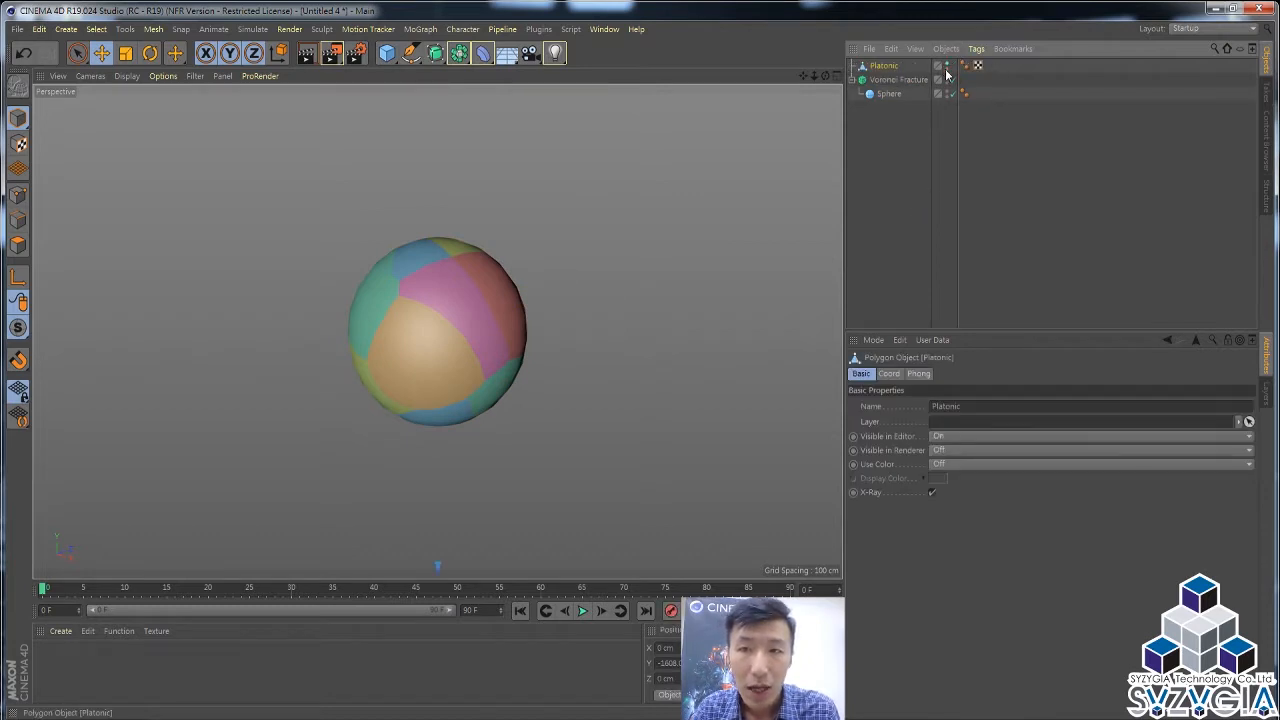
left_click(948, 70)
left_click(948, 80)
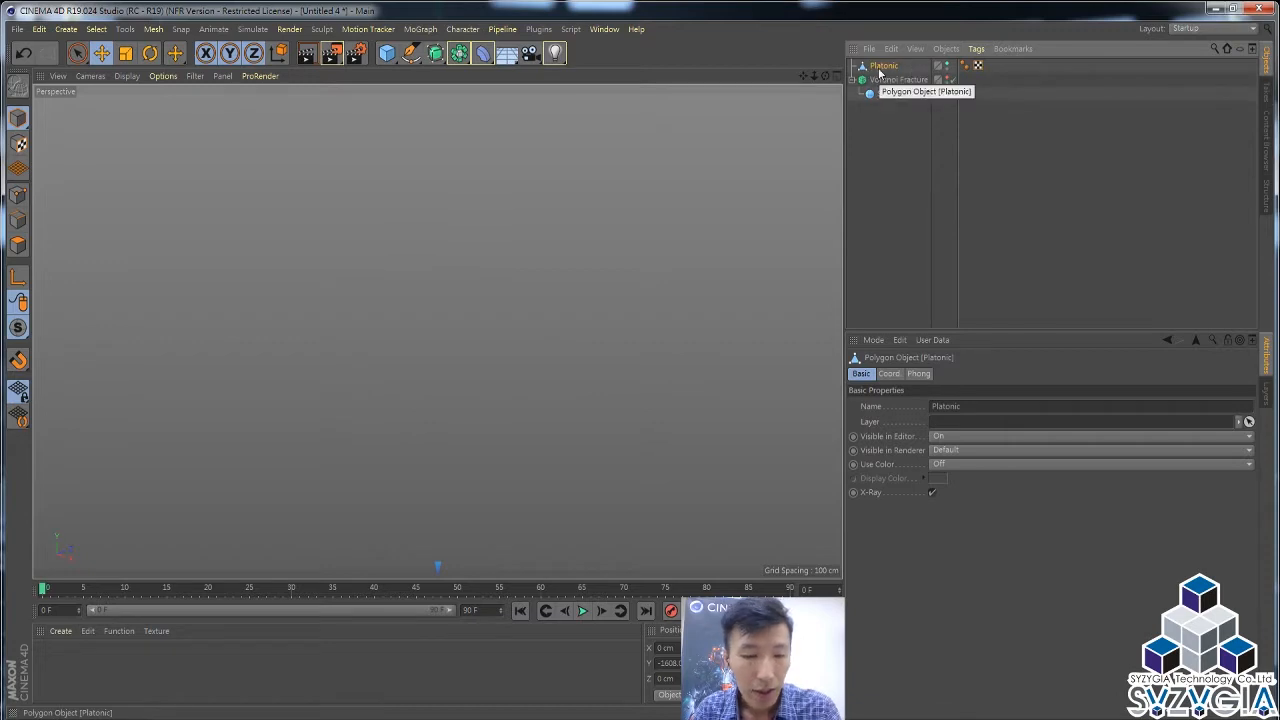
key("h")
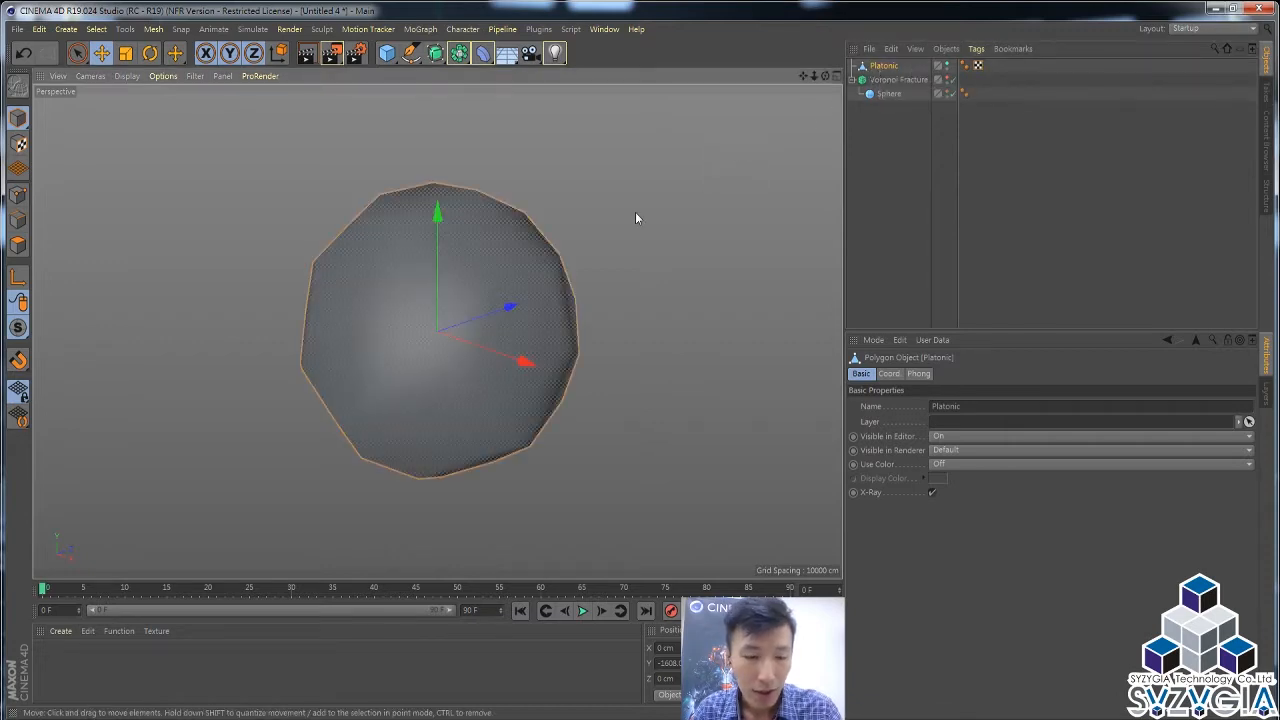
right_click_drag(540, 243, 404, 258, "alt")
Step: Switch the viewport display to Gouraud Shading (Lines) and look over the Platonic object's faceted mesh
left_click(901, 81)
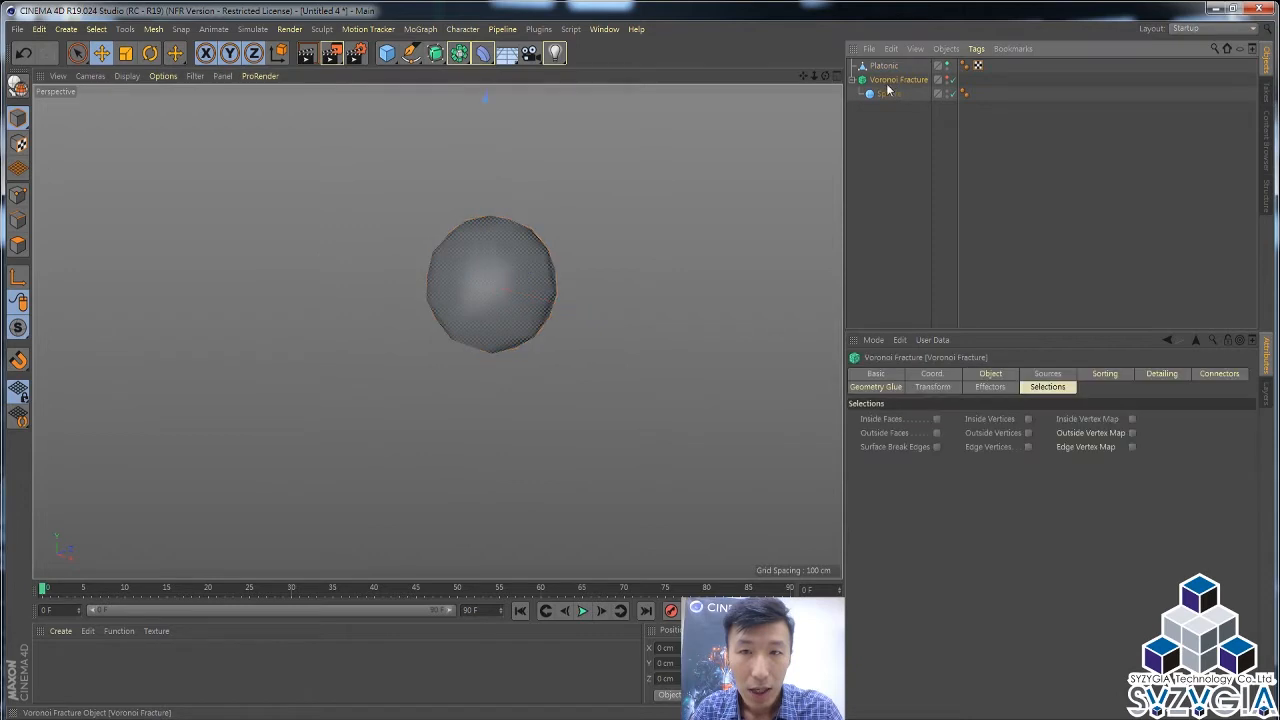
right_click_drag(536, 227, 426, 243, "alt")
middle_click_drag(444, 309, 427, 343, "alt")
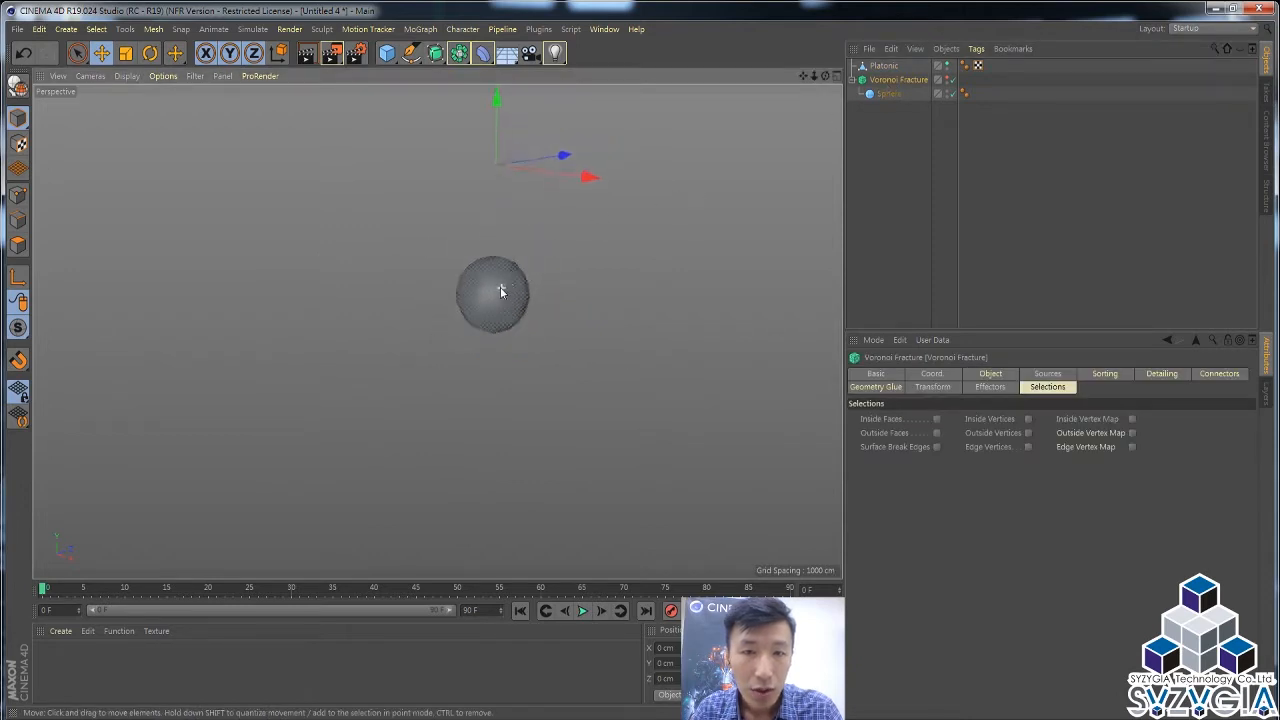
left_click_drag(500, 287, 471, 295, "alt")
right_click_drag(471, 295, 582, 263, "alt")
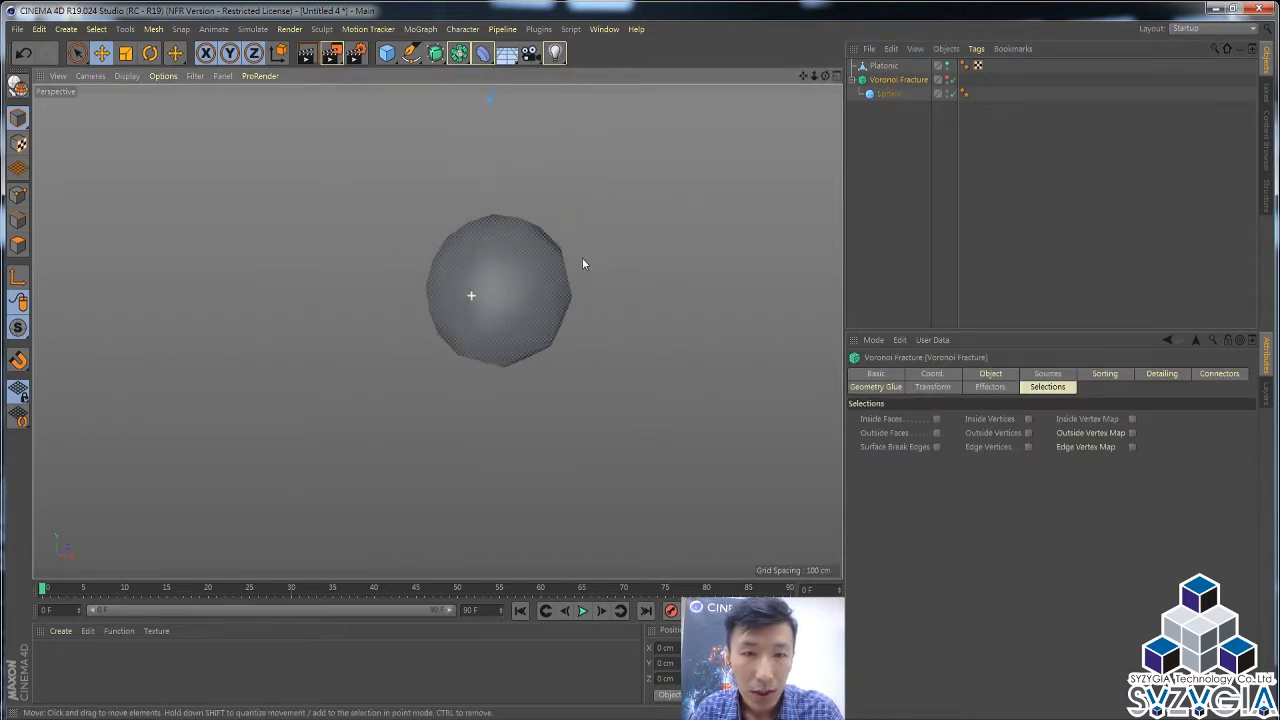
left_click(126, 76)
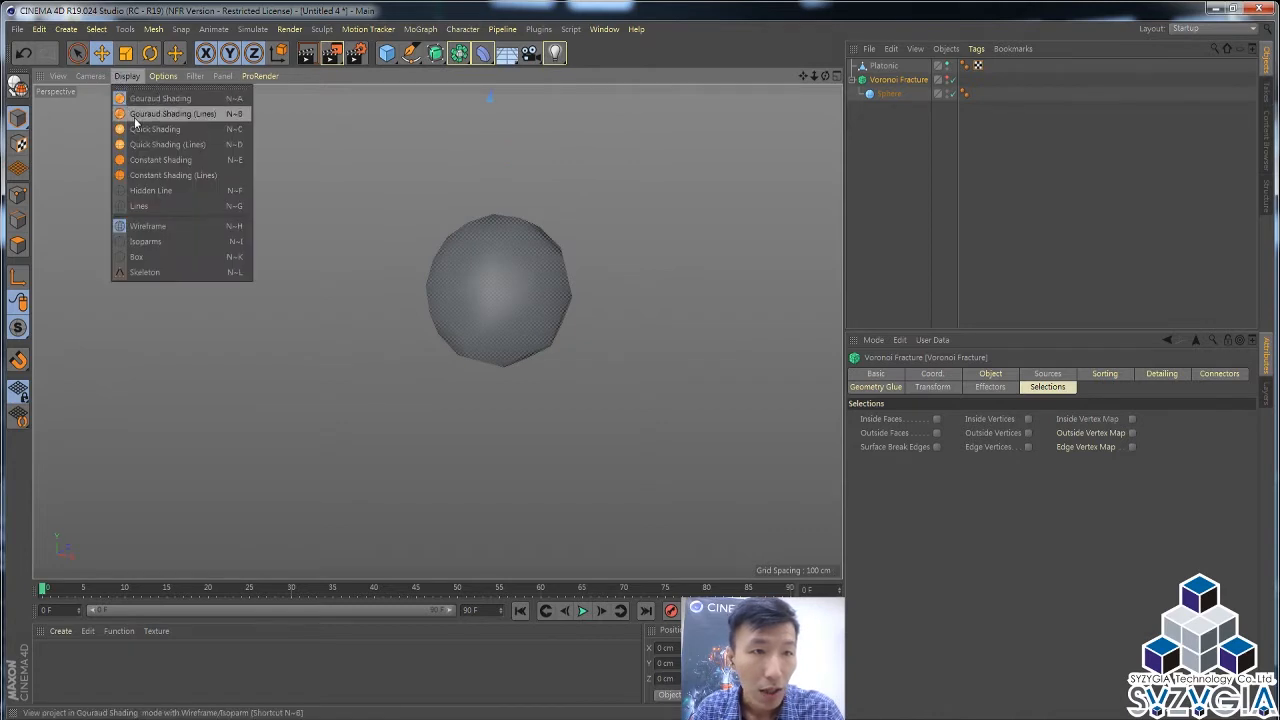
left_click(165, 114)
left_click_drag(464, 281, 494, 306, "alt")
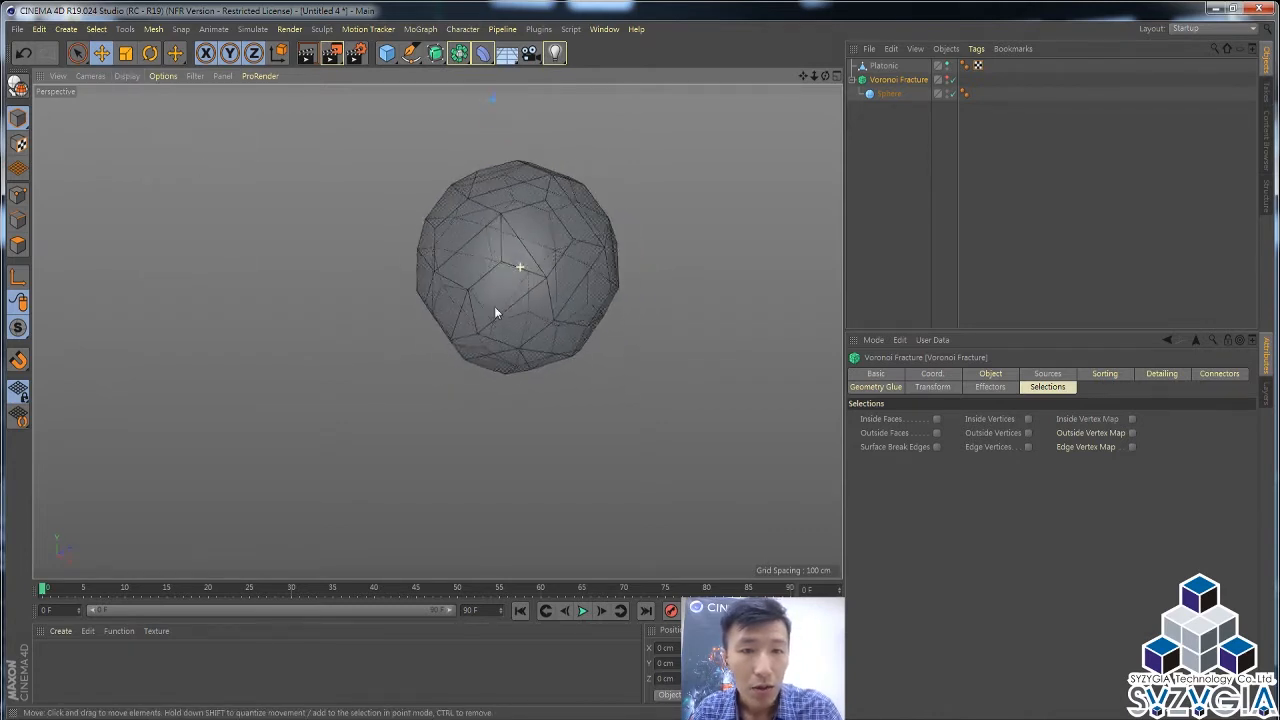
right_click_drag(494, 306, 572, 229, "alt")
left_click_drag(572, 229, 454, 266, "alt")
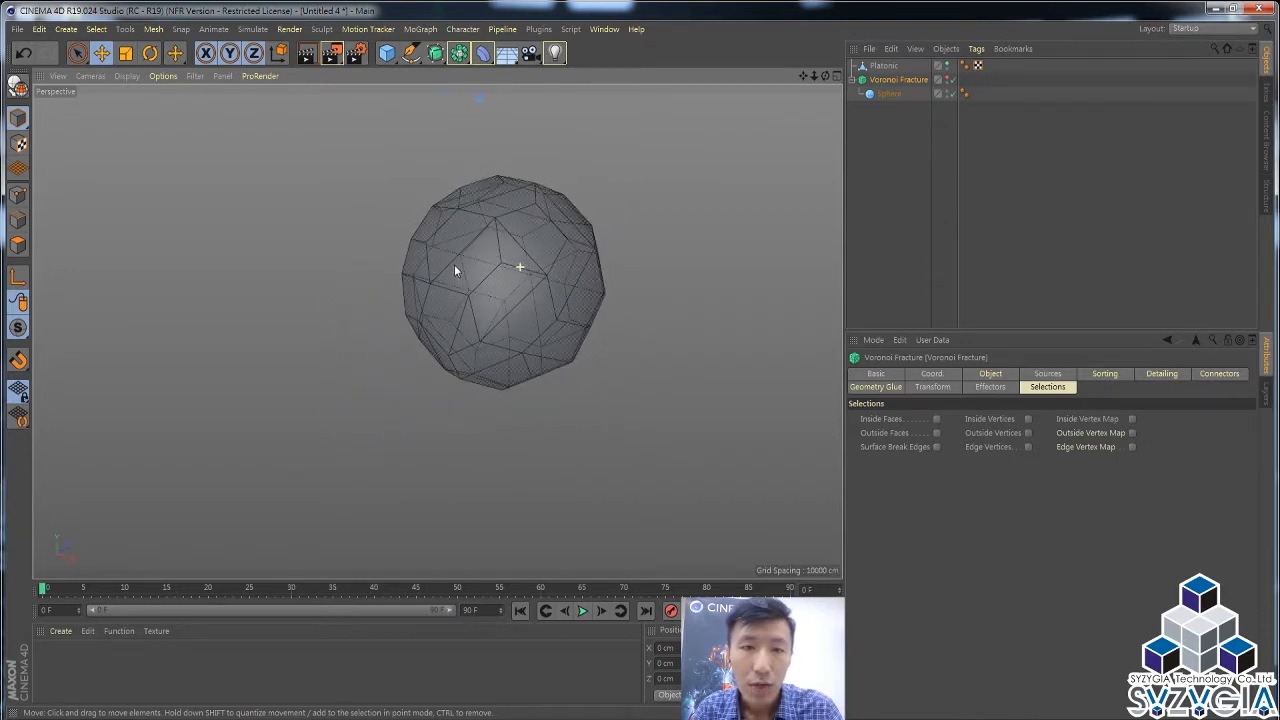
Step: Show the Voronoi Fracture in the editor again and compare its size with the Platonic object
left_click(888, 93)
left_click(898, 79)
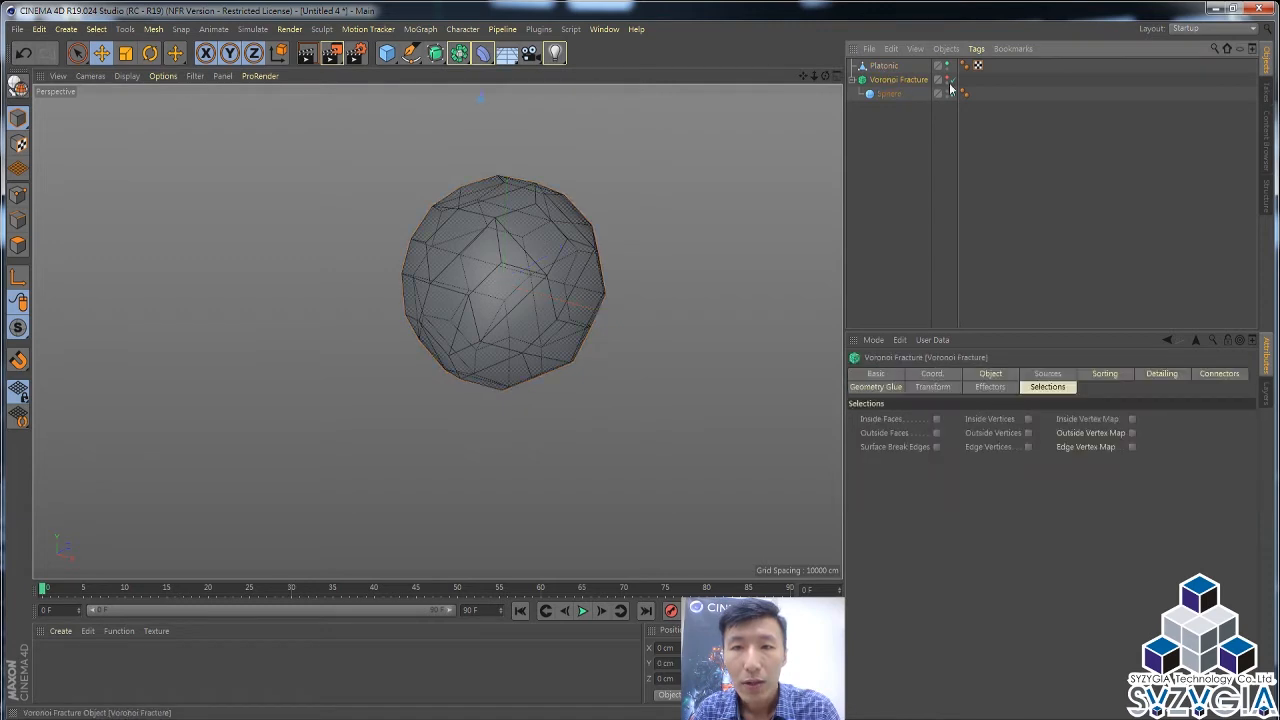
scroll(545, 238, "down", 3)
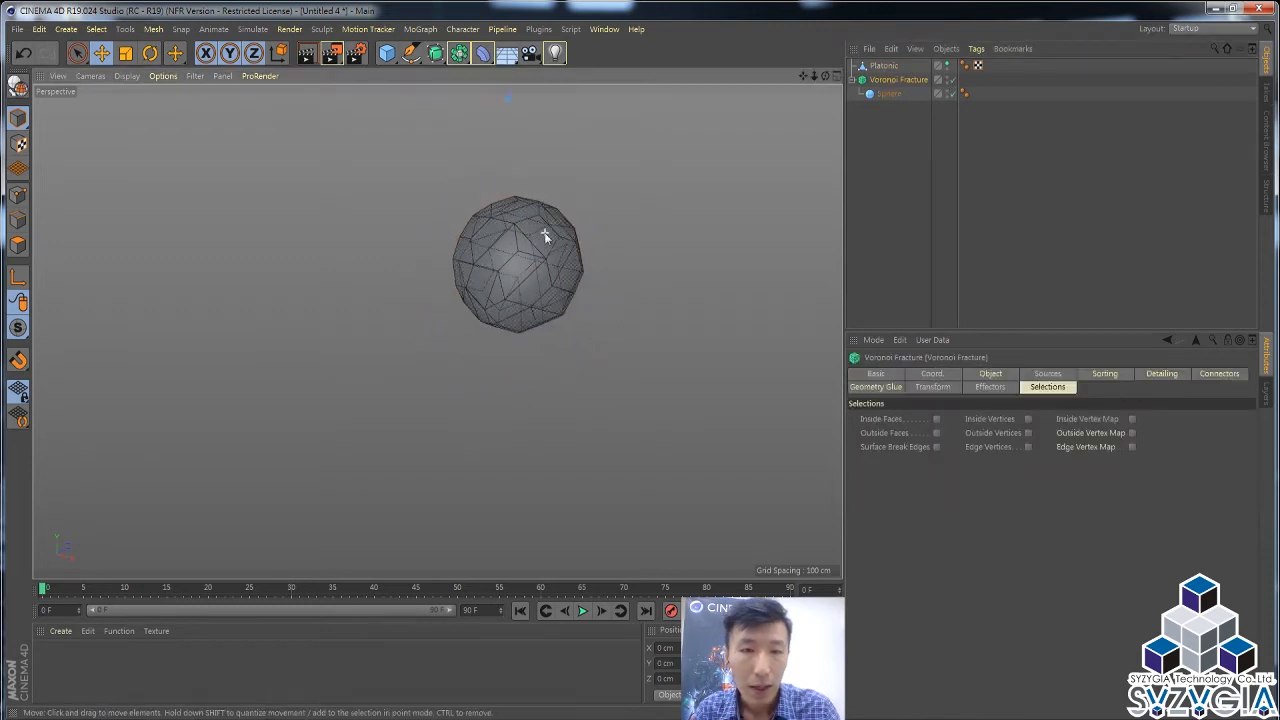
scroll(532, 240, "down", 5)
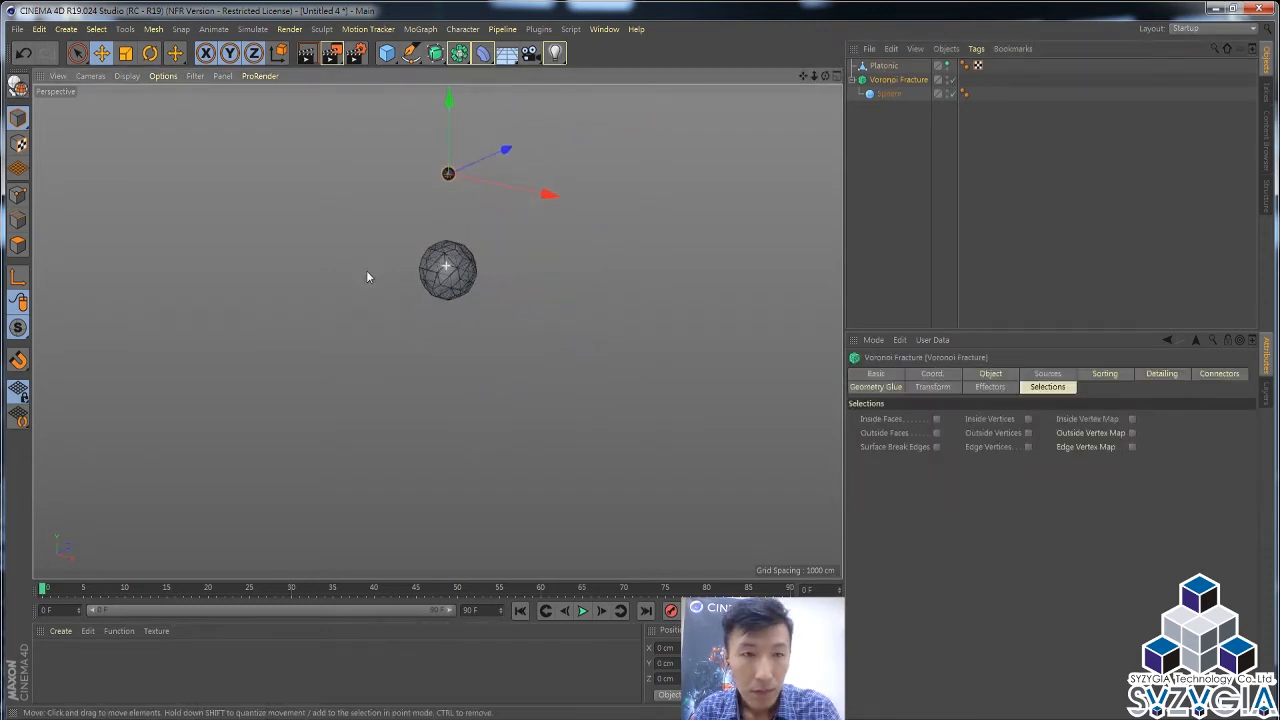
Step: Set the radius of the sphere inside the Voronoi Fracture to 2000 cm
left_click(888, 93)
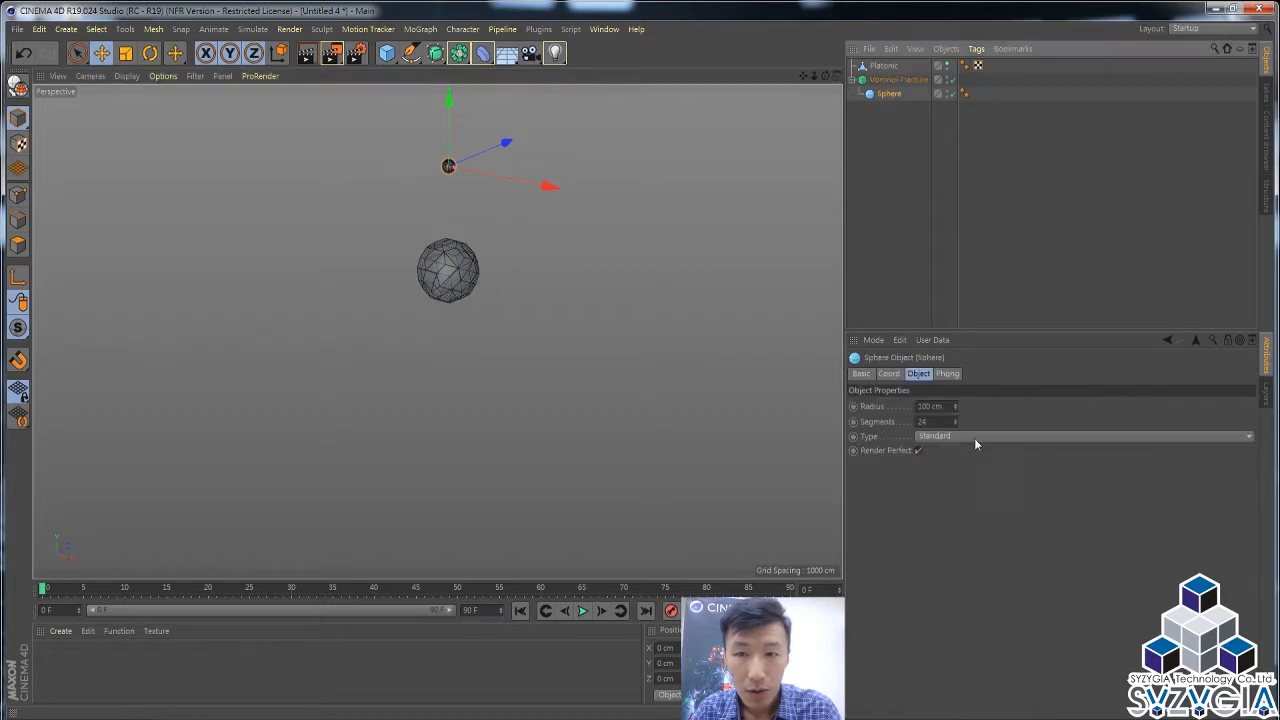
double_click(922, 405)
type("2000")
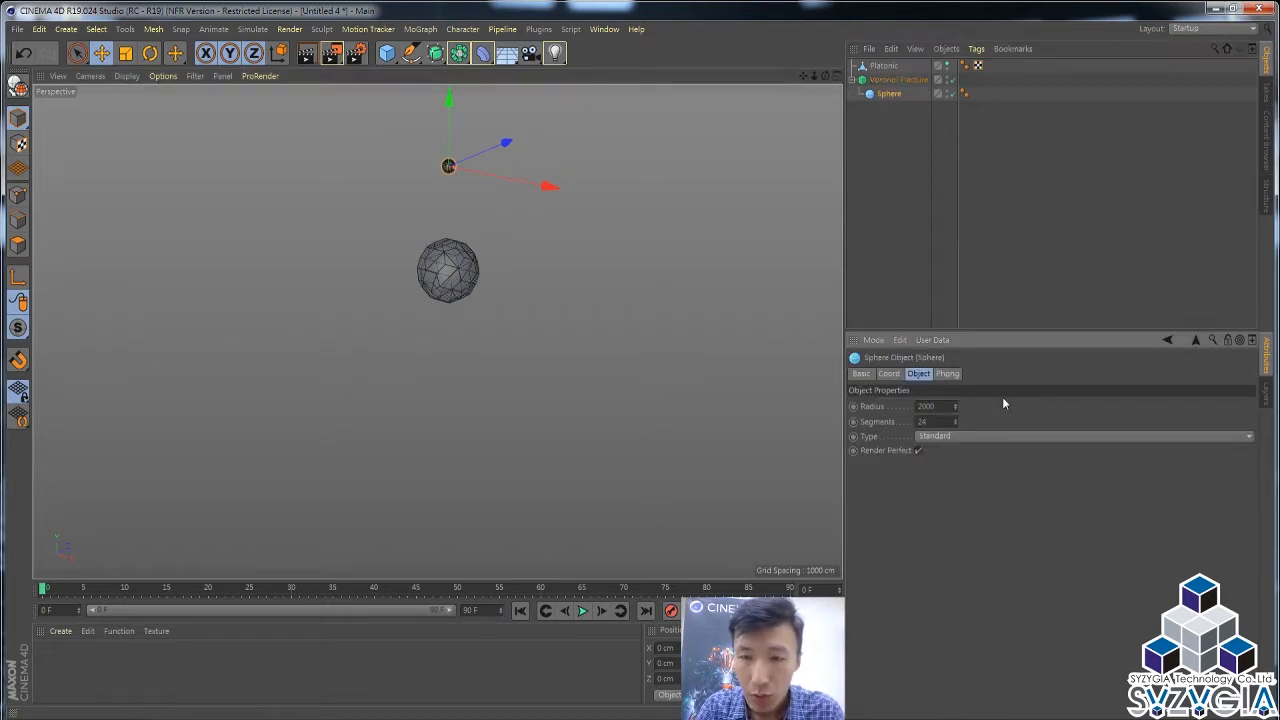
key("Return")
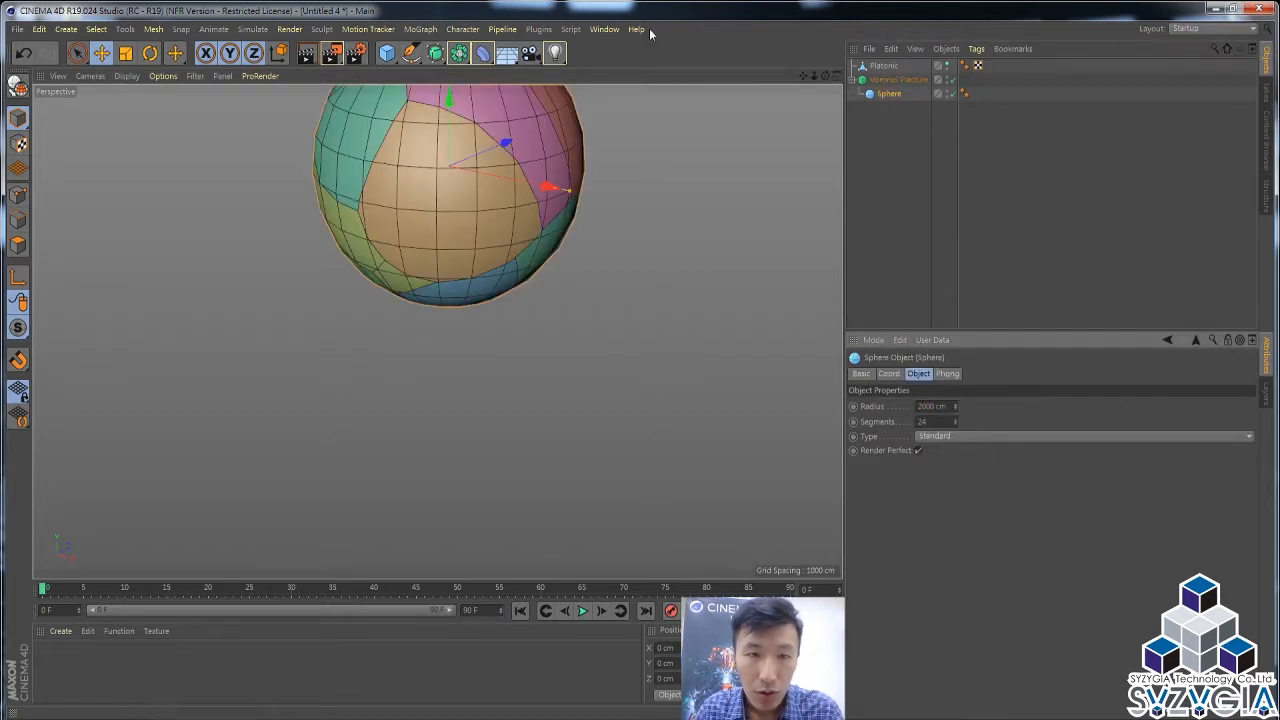
Step: Move the Platonic object up along the Y axis into the middle of the fractured sphere
left_click(888, 84)
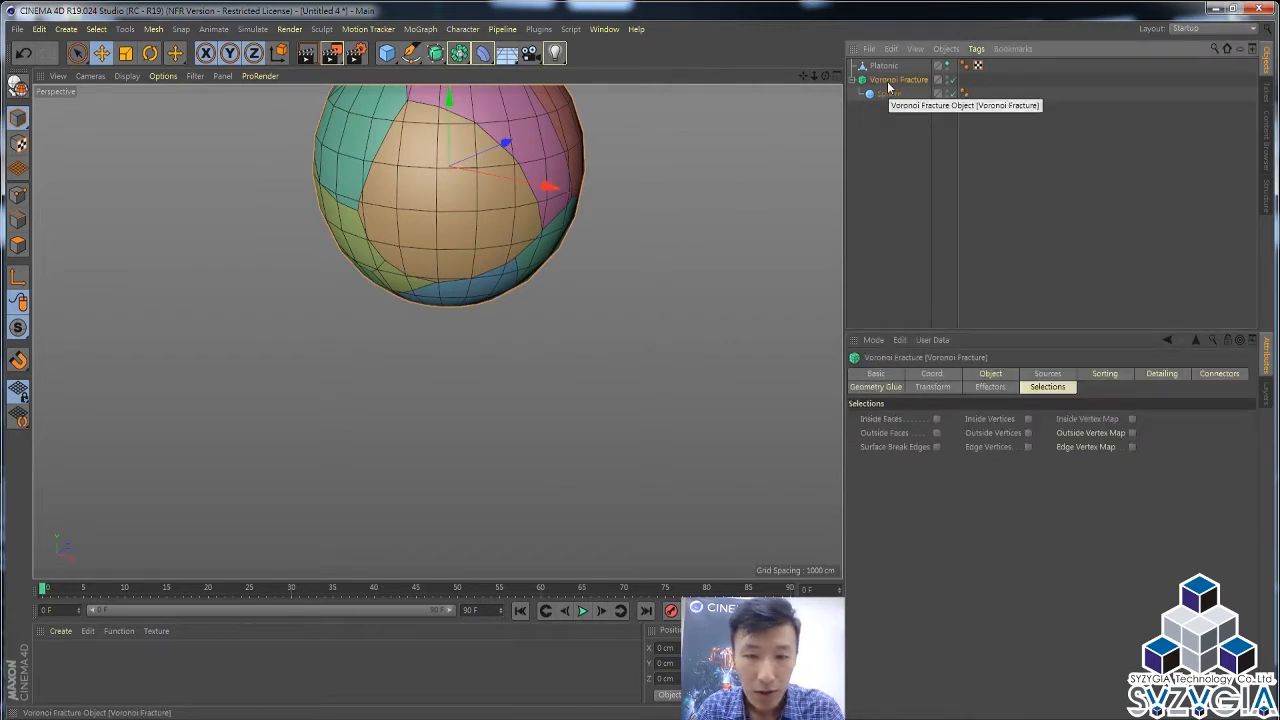
left_click(440, 210)
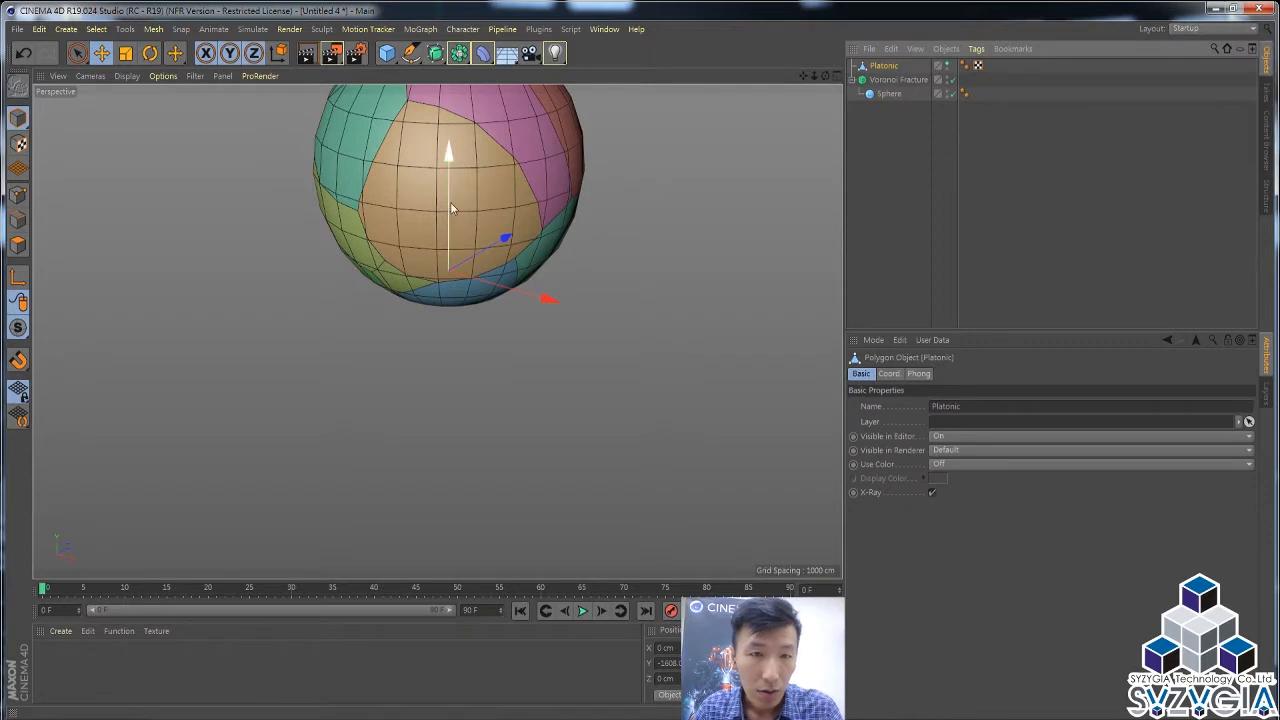
left_click_drag(450, 202, 450, 80)
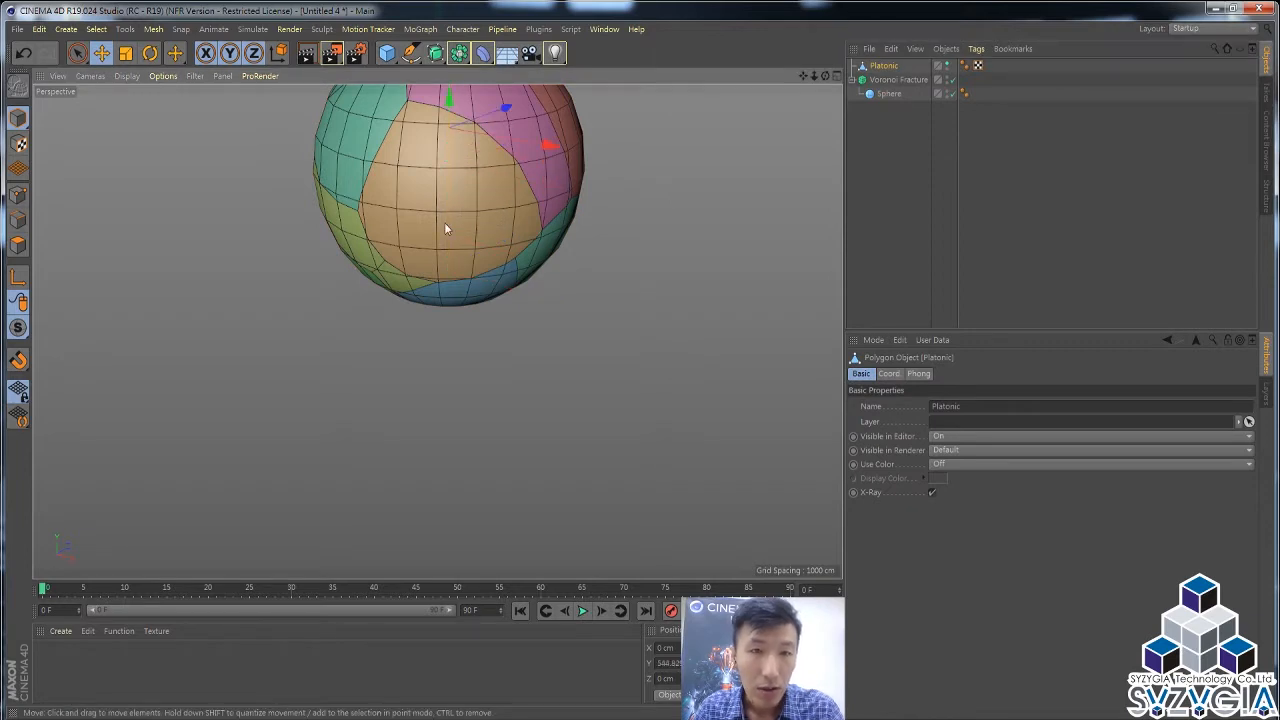
Step: Replace the Voronoi Fracture's Point Generator source with the Platonic object
middle_click_drag(444, 222, 443, 362, "alt")
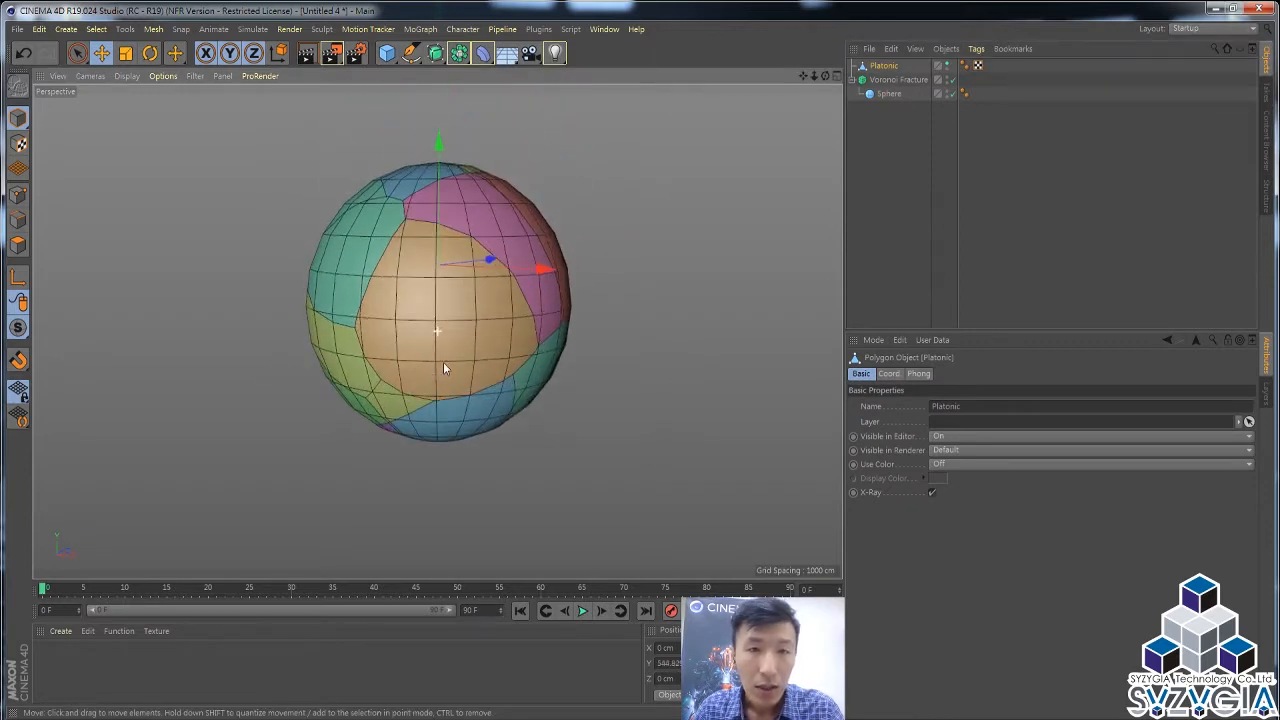
left_click(898, 80)
left_click(1042, 374)
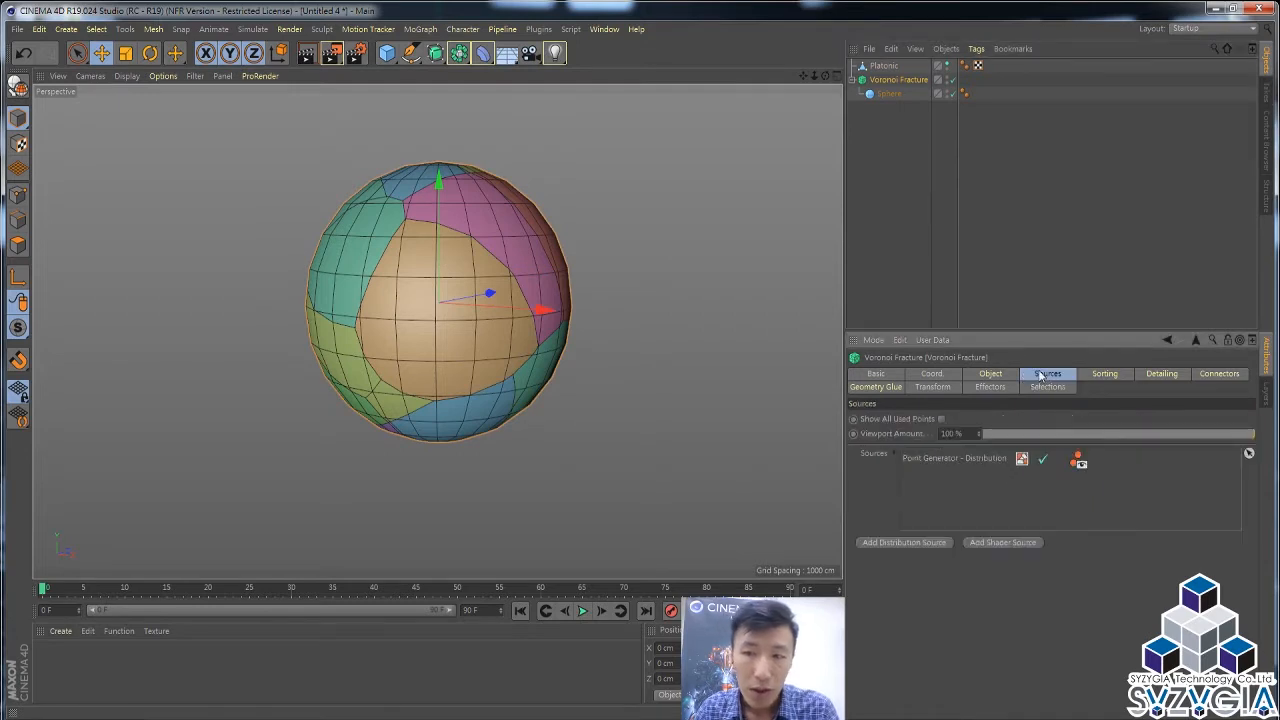
left_click(938, 460)
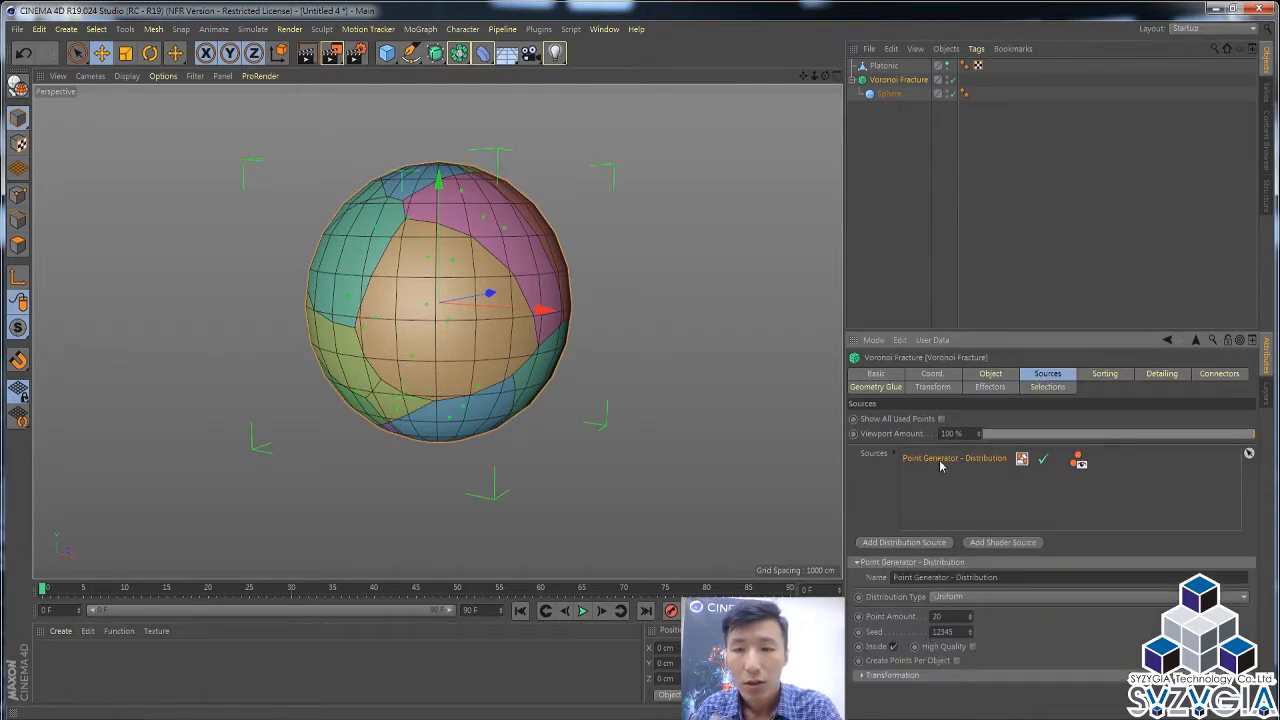
key("Delete")
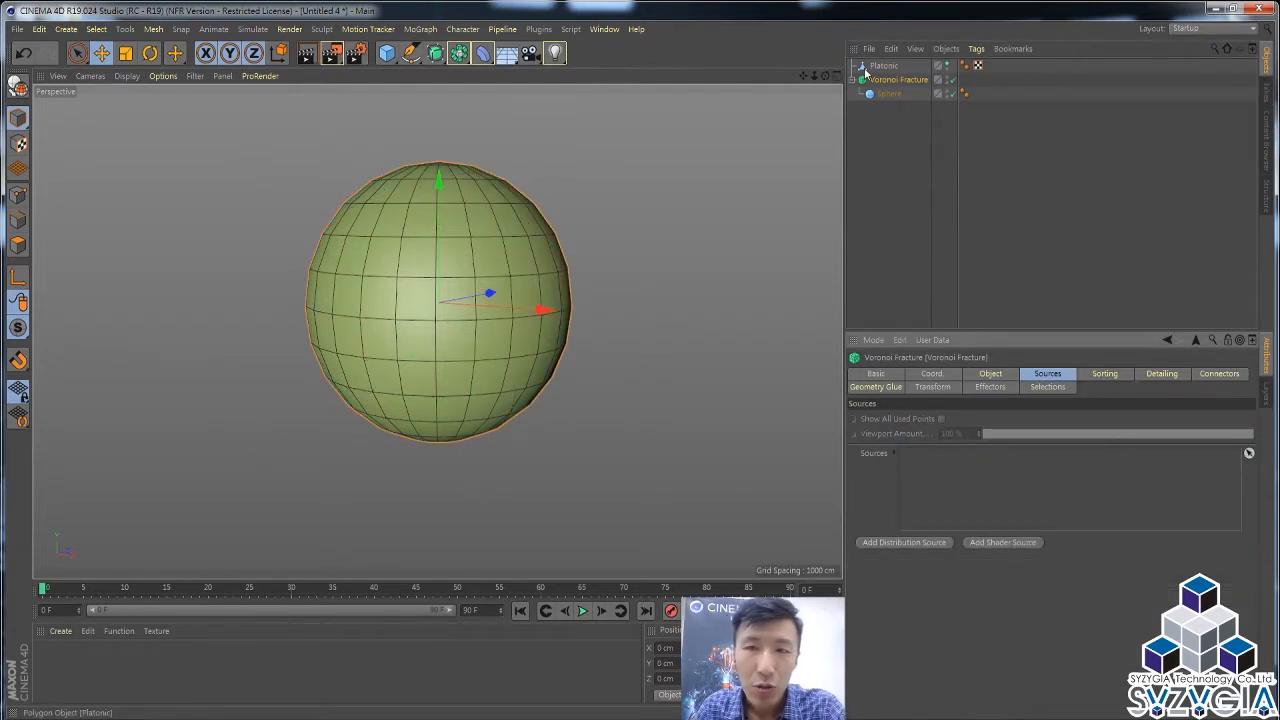
left_click_drag(980, 470, 966, 470)
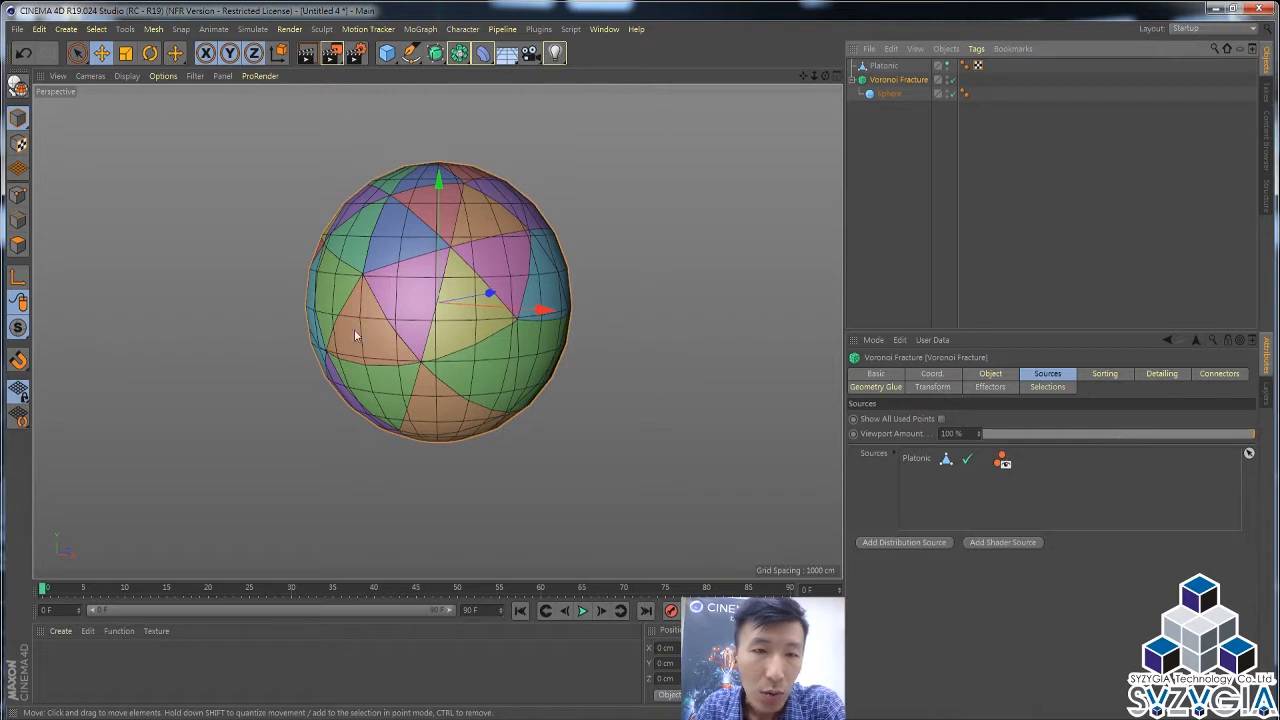
Step: Compare the Platonic source's creation methods, including Surface and Polygon Centers, and settle on Edge Centers
left_click(933, 460)
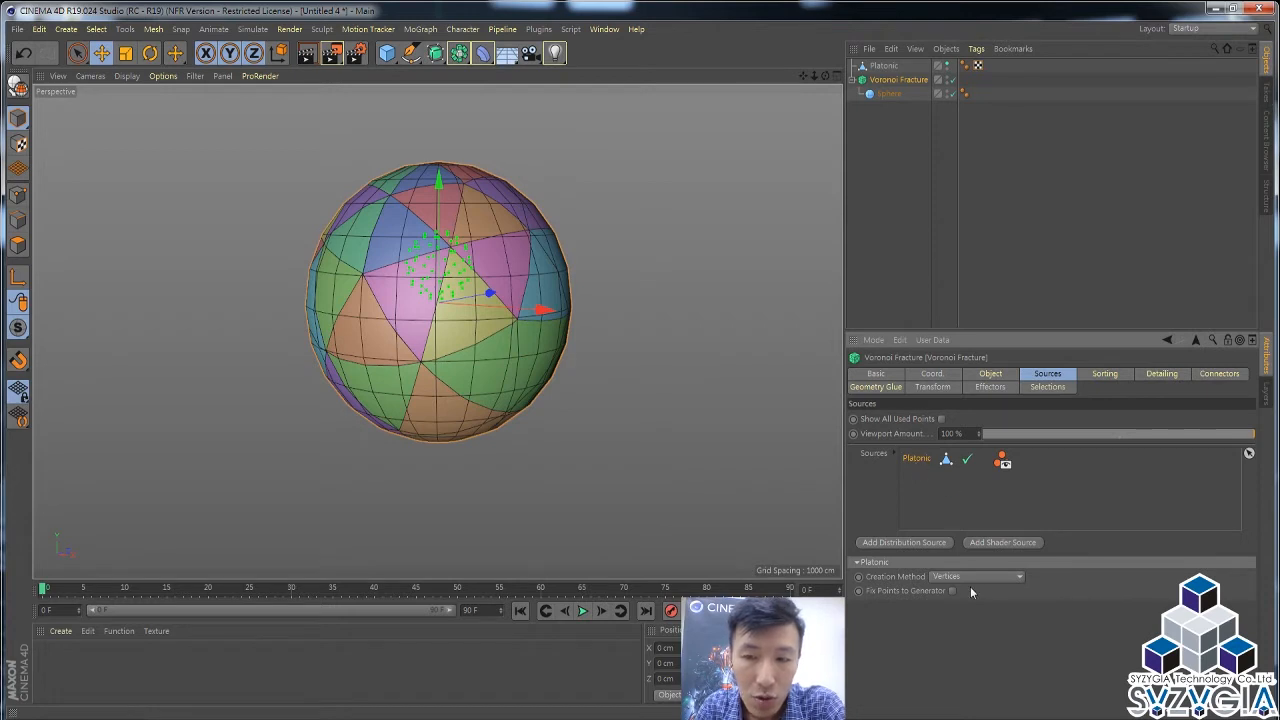
left_click(966, 576)
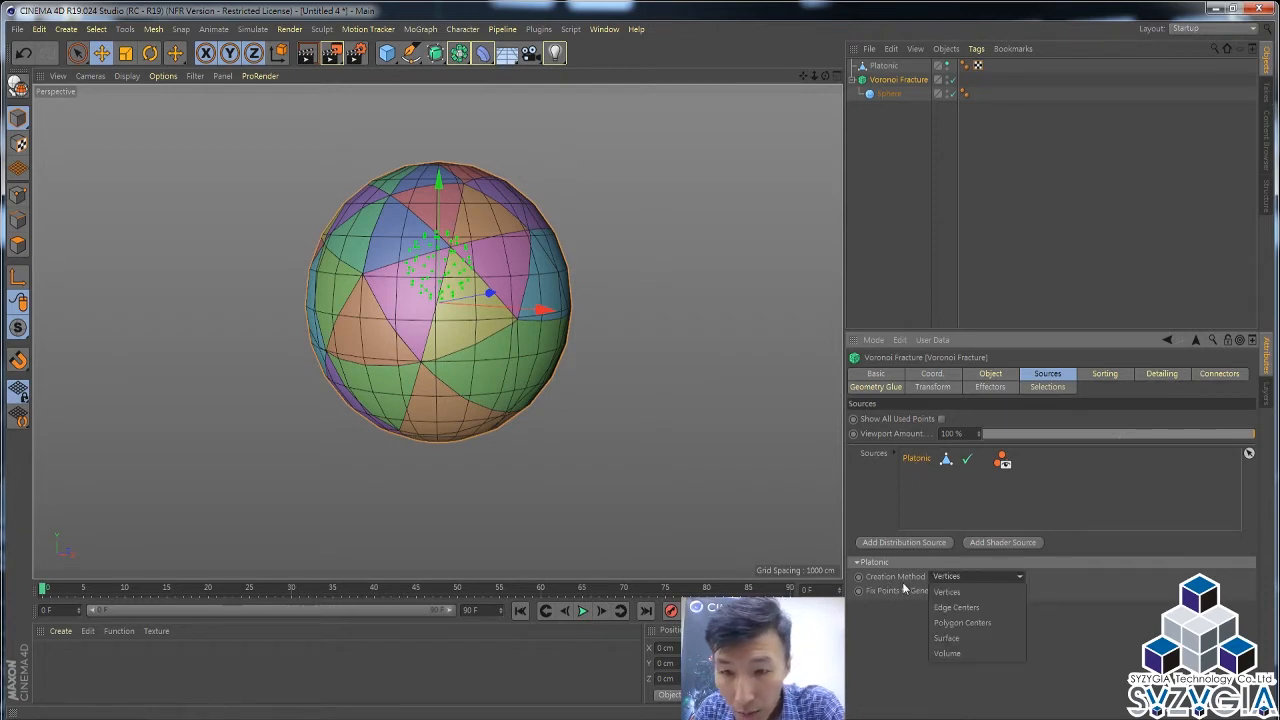
left_click(968, 607)
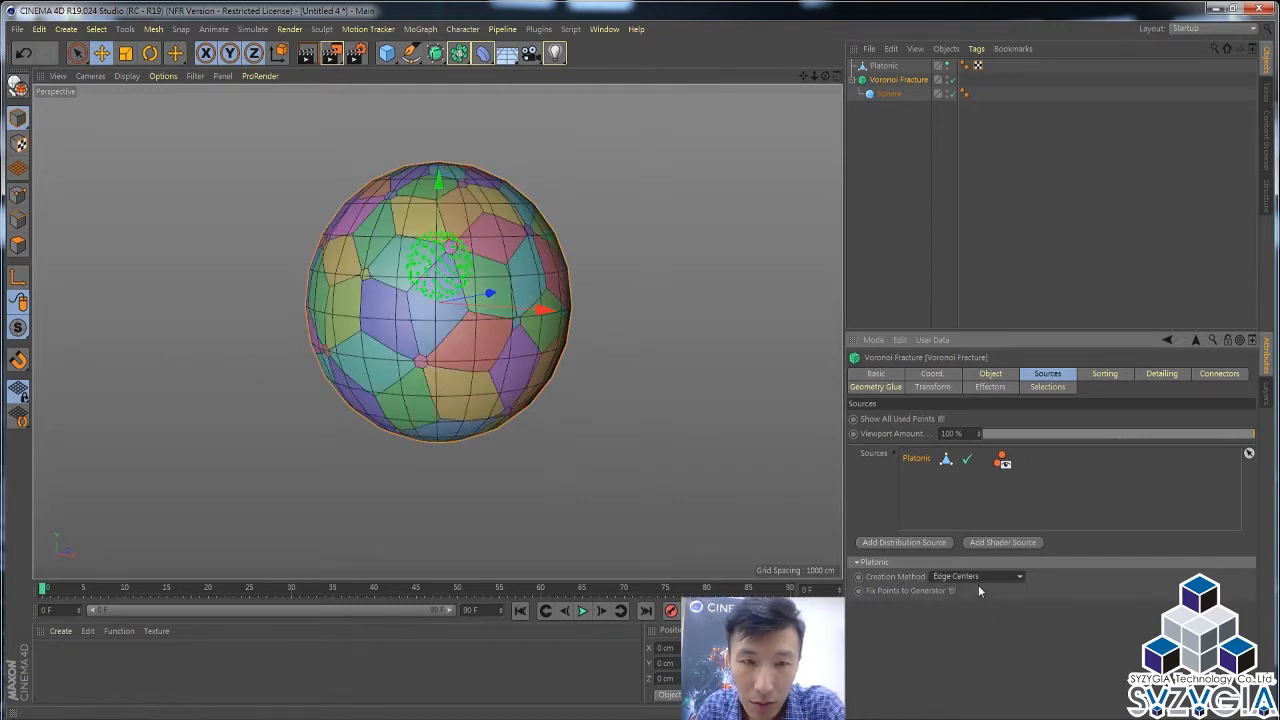
scroll(974, 579, "down", 1)
scroll(972, 577, "down", 1)
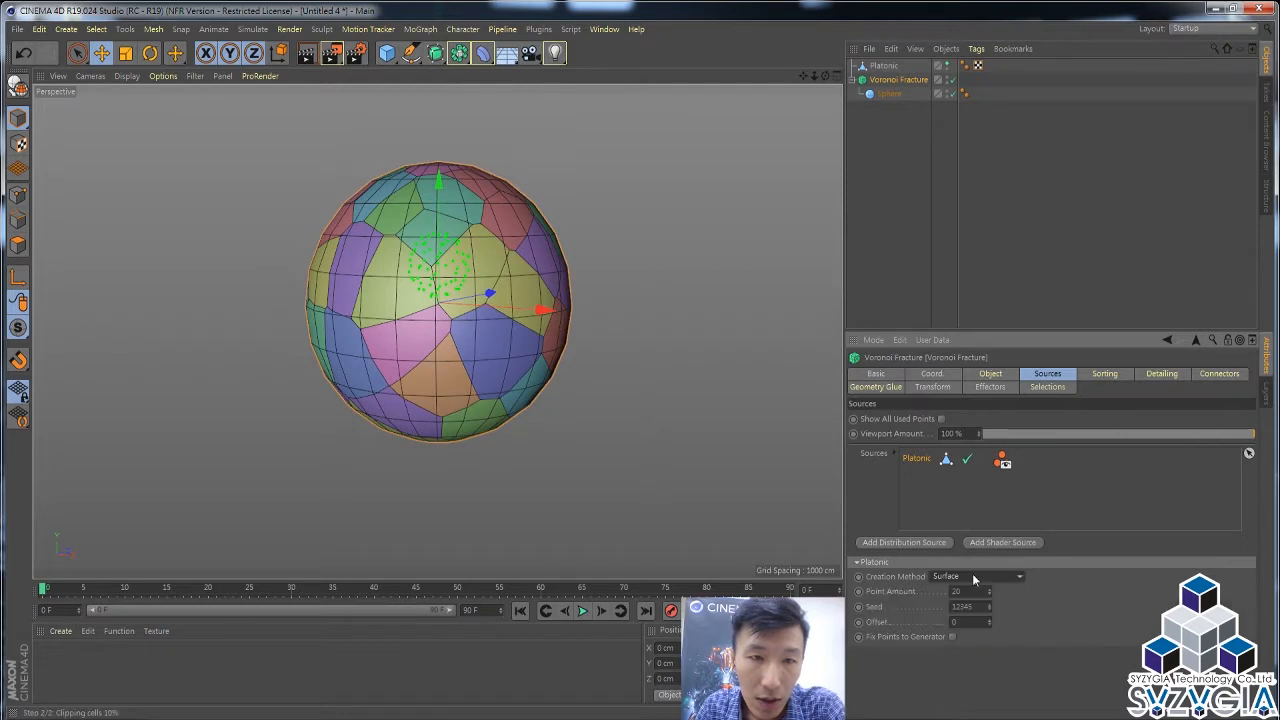
scroll(972, 575, "up", 1)
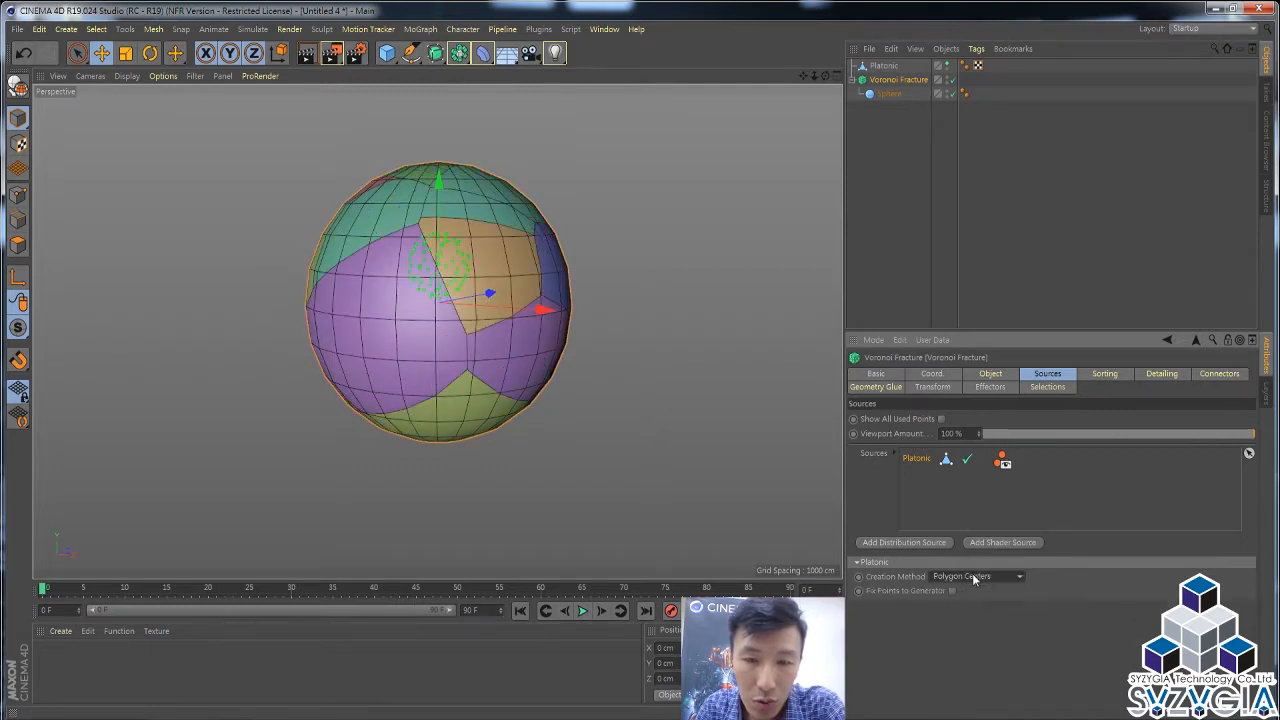
scroll(973, 577, "up", 1)
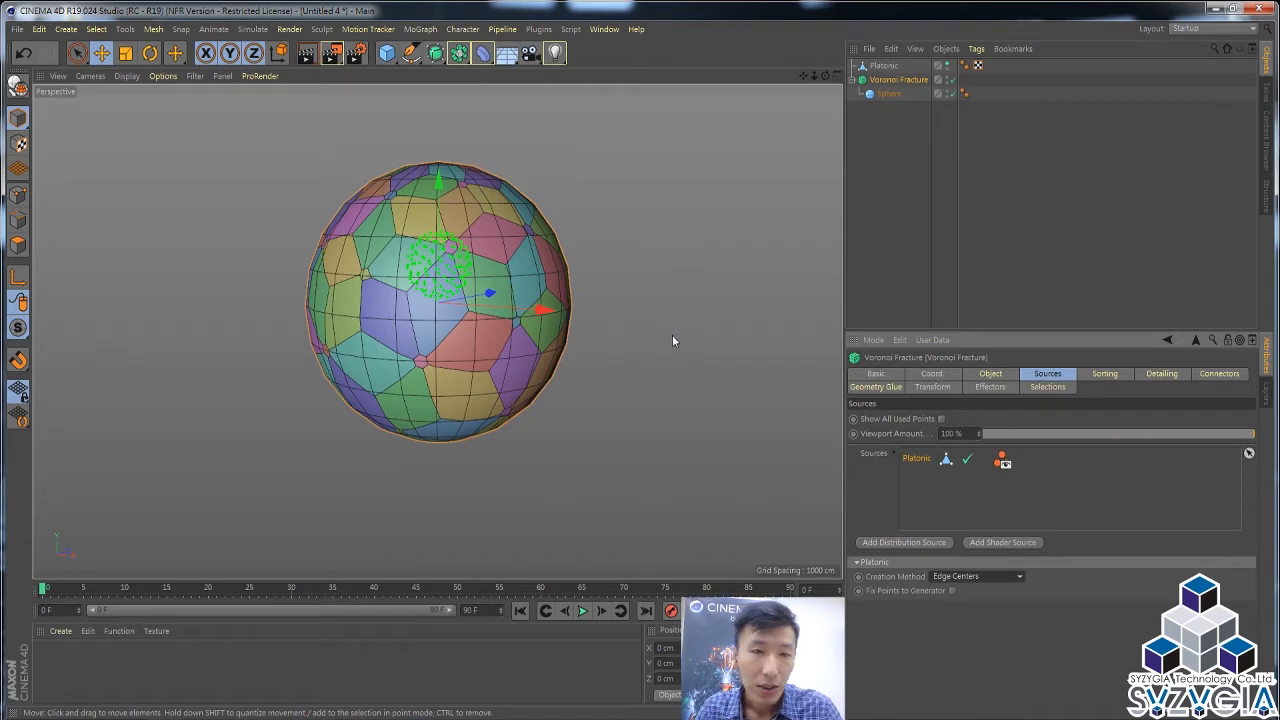
left_click_drag(463, 290, 543, 270, "alt")
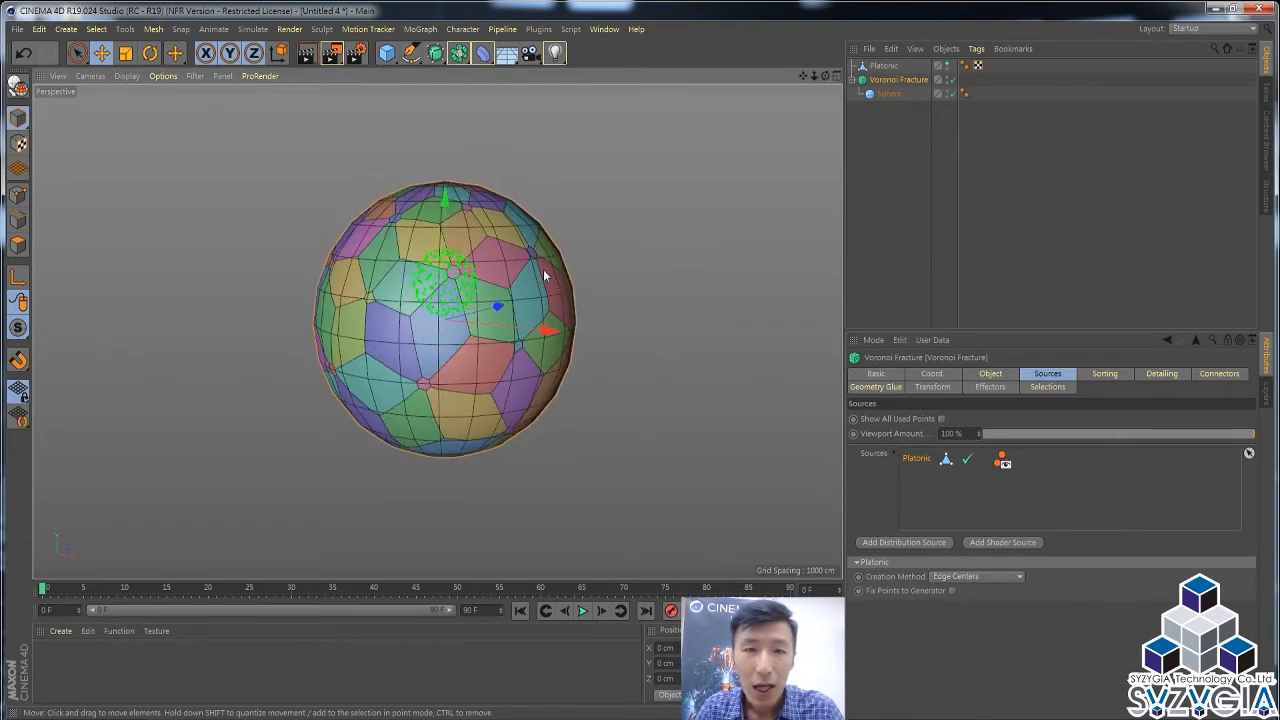
left_click(914, 203)
left_click_drag(508, 347, 513, 251, "alt")
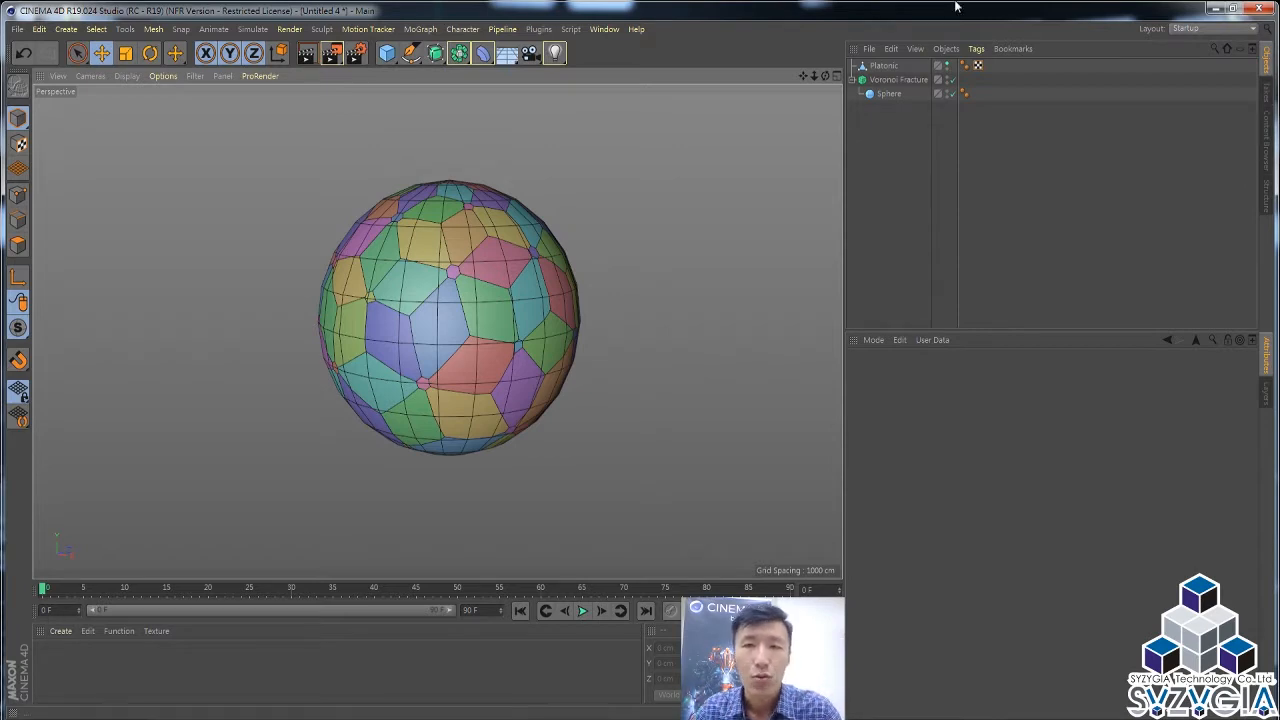
Step: Add a Plain effector to the Voronoi Fracture
left_click(898, 80)
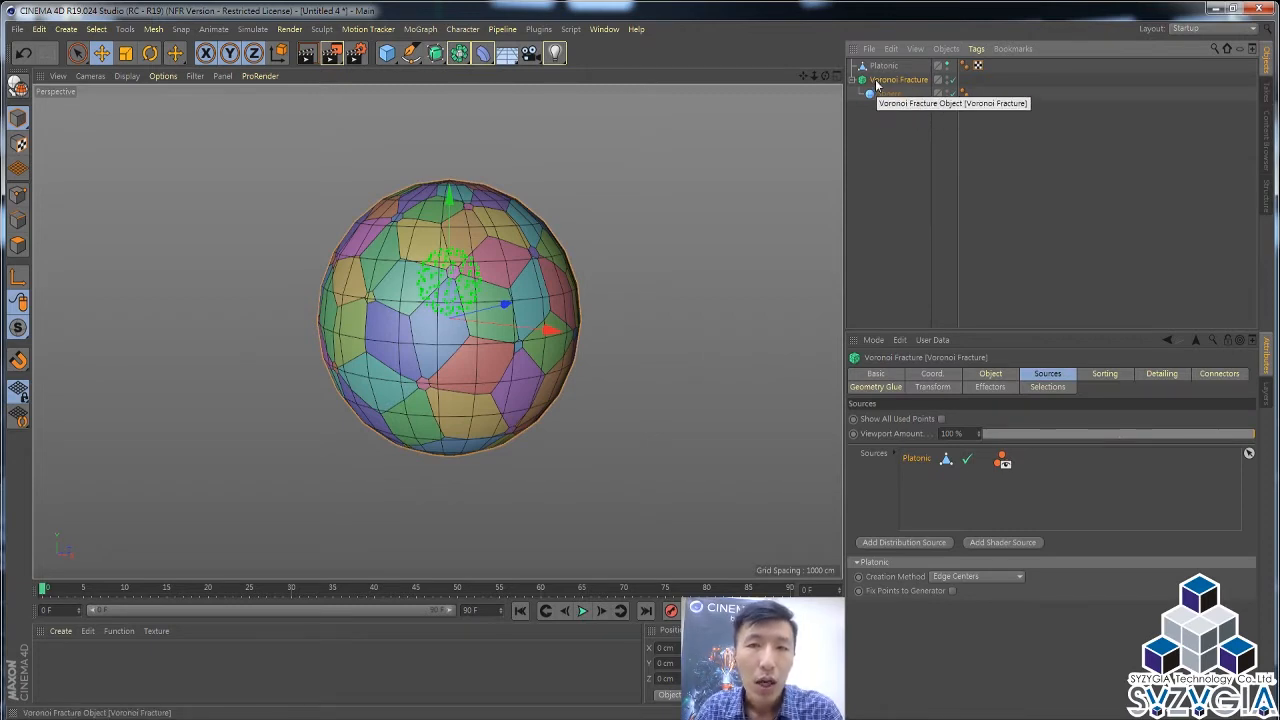
left_click(458, 30)
mouse_move(420, 29)
mouse_move(480, 51)
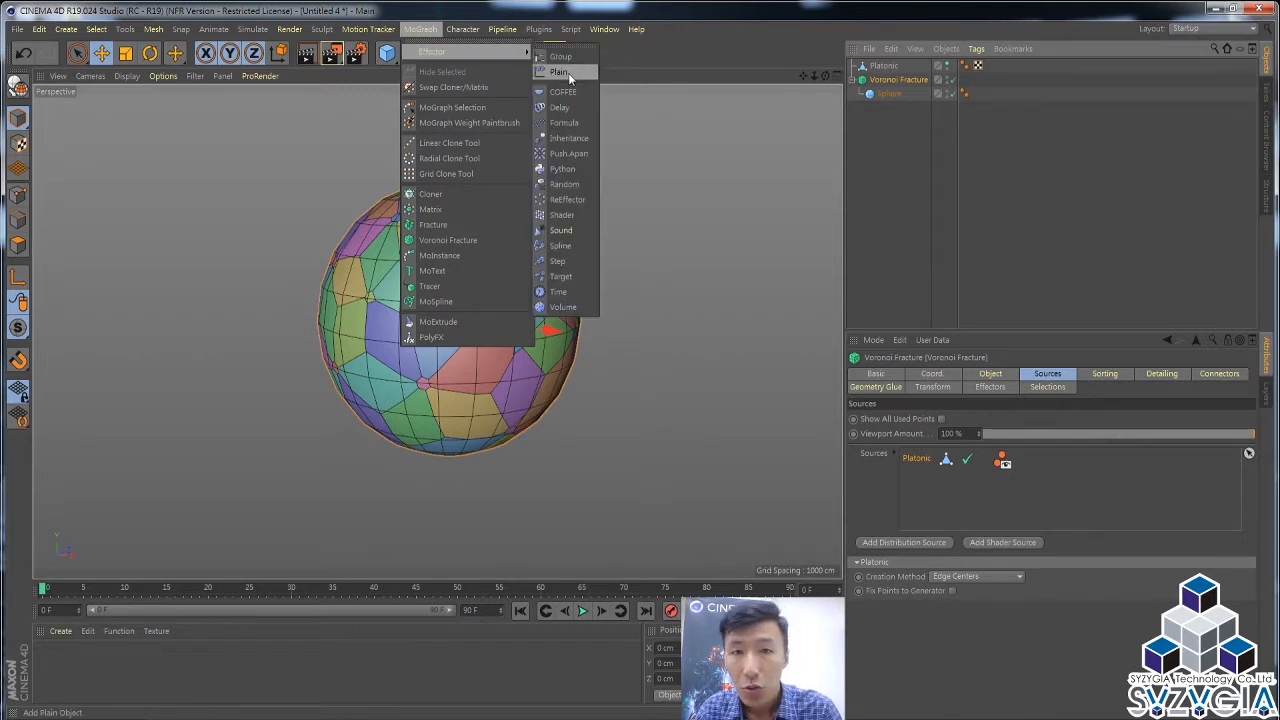
left_click(558, 72)
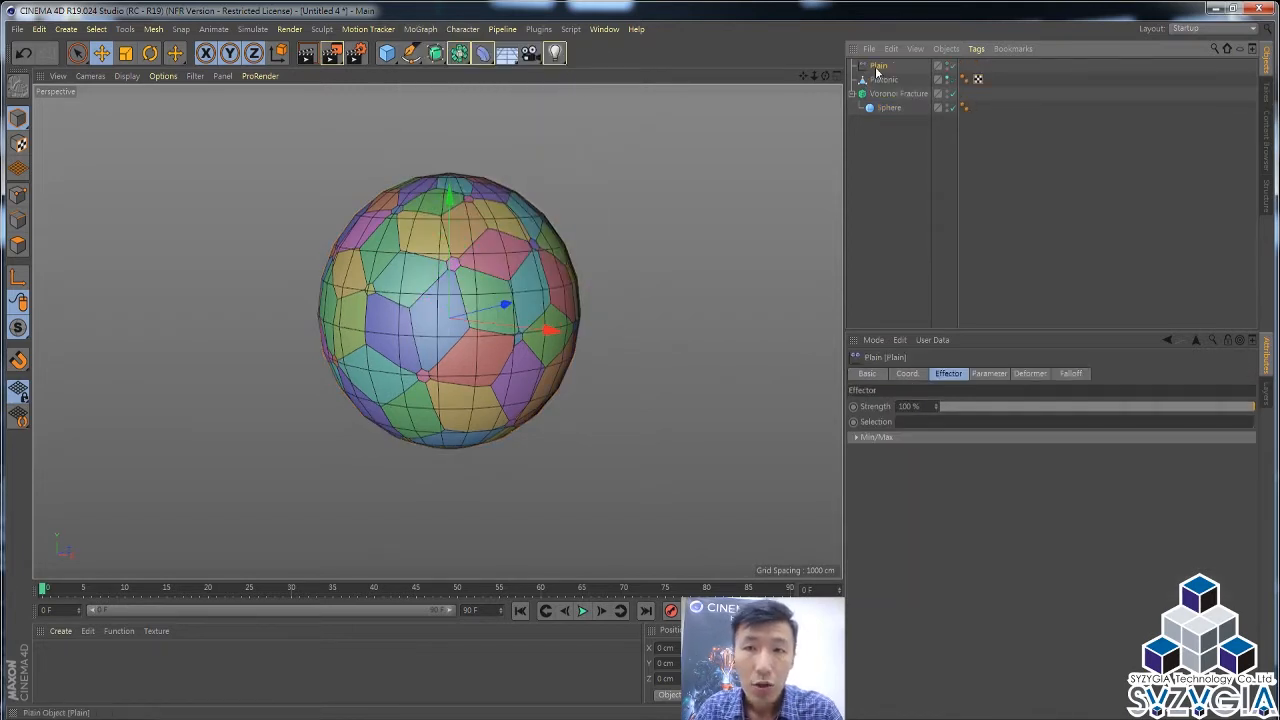
Step: Set the Plain effector's Y position offset to 144 cm
left_click(989, 373)
left_click_drag(988, 340, 989, 229)
mouse_move(938, 351)
left_mouse_down()
mouse_move(938, 400)
mouse_move(938, 200)
mouse_move(939, 355)
left_mouse_up()
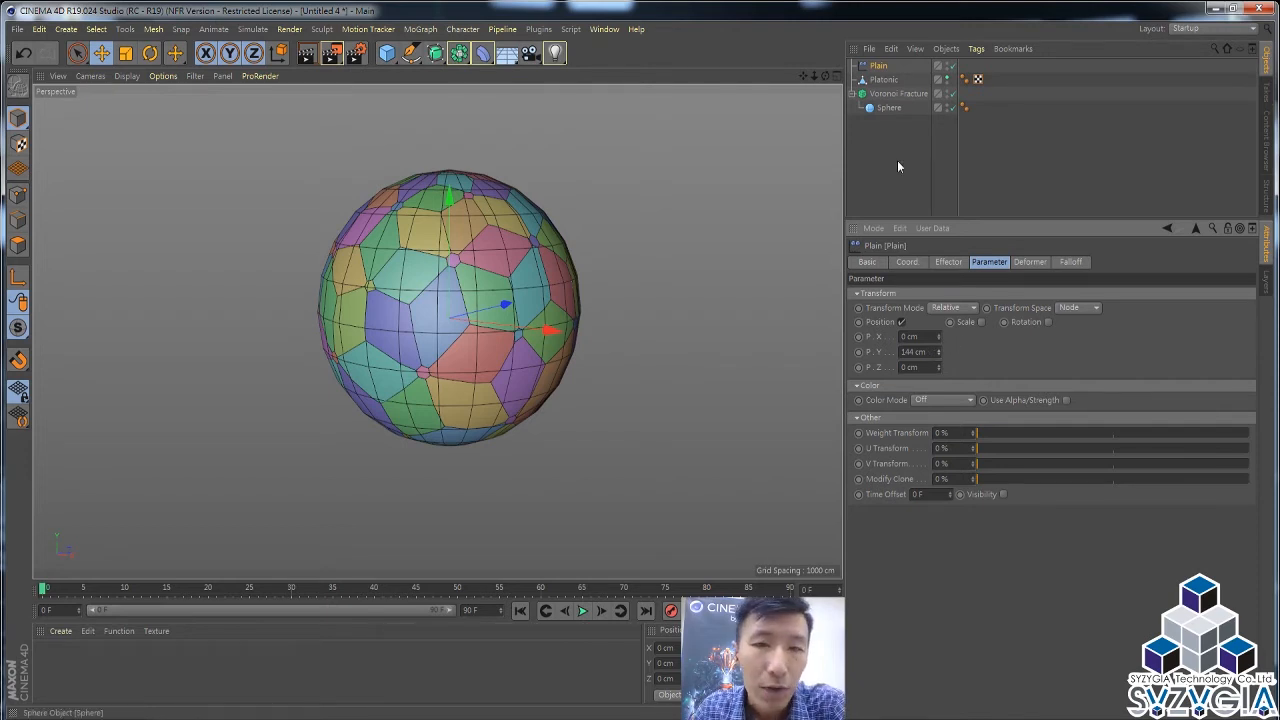
Step: Convert the Voronoi Fracture into a separate polygon copy with Current State to Object
left_click(895, 94)
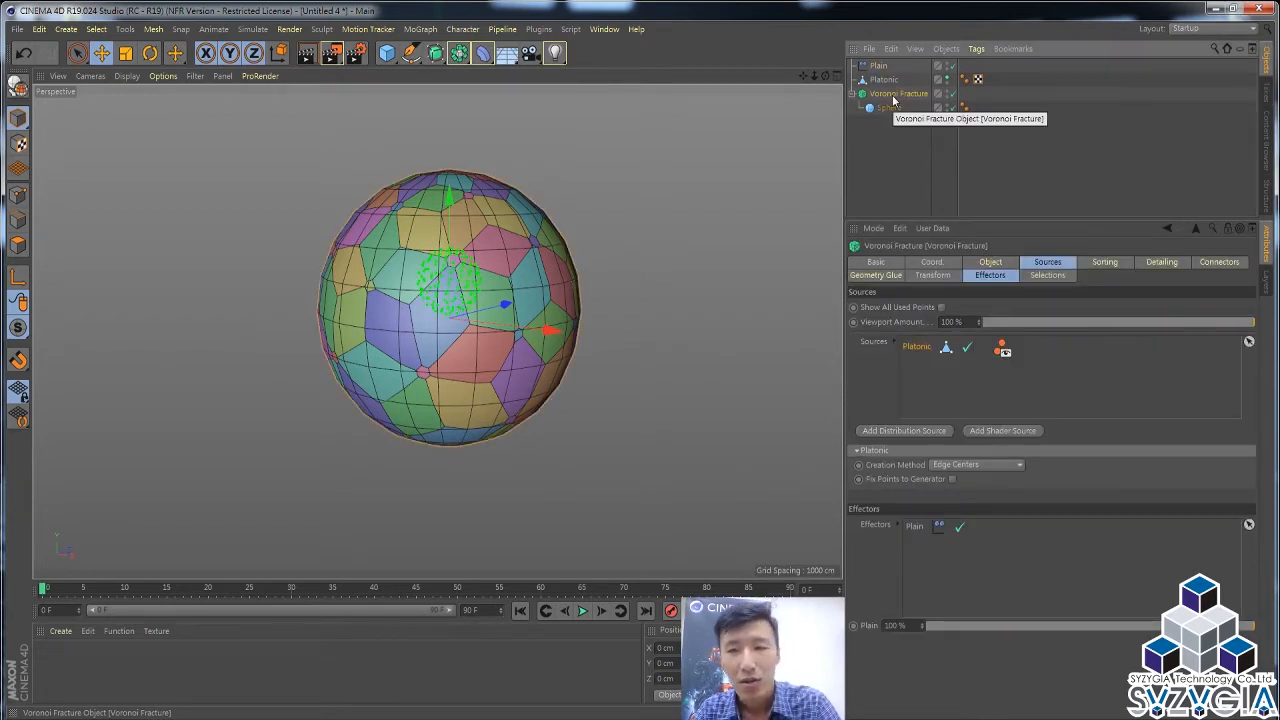
right_click(893, 100)
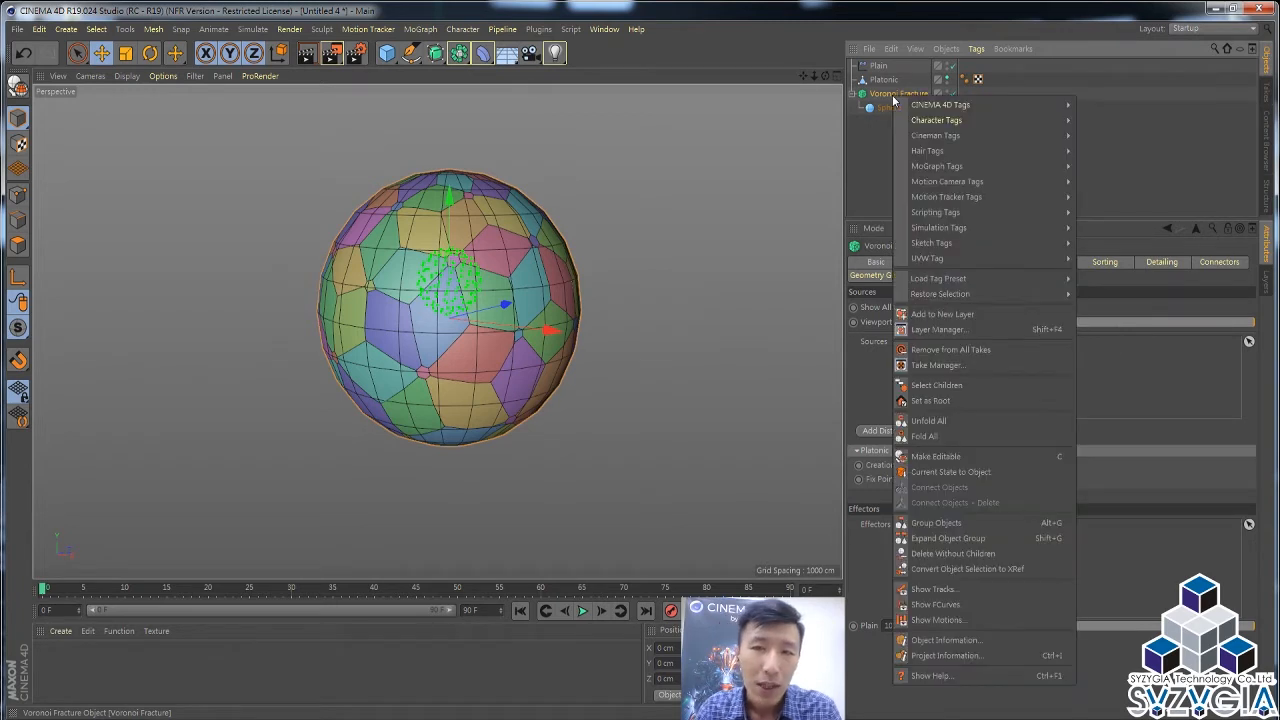
key("Escape")
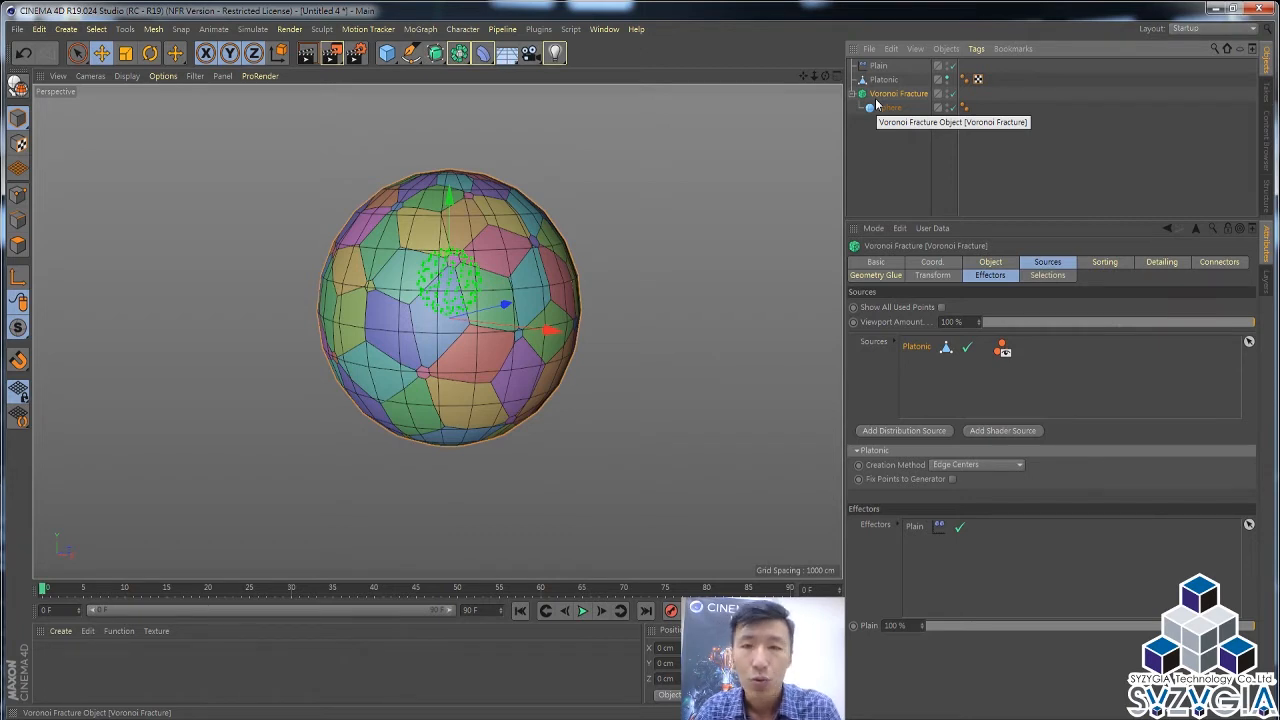
right_click(879, 103)
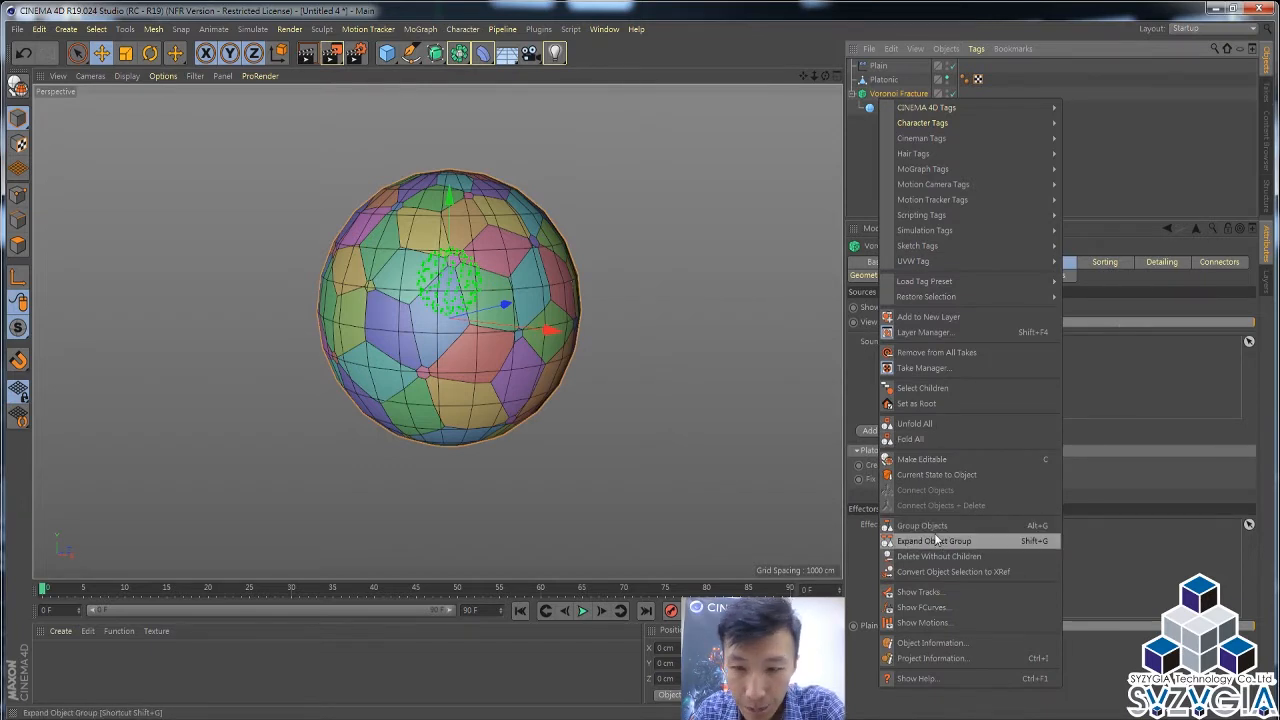
left_click(930, 476)
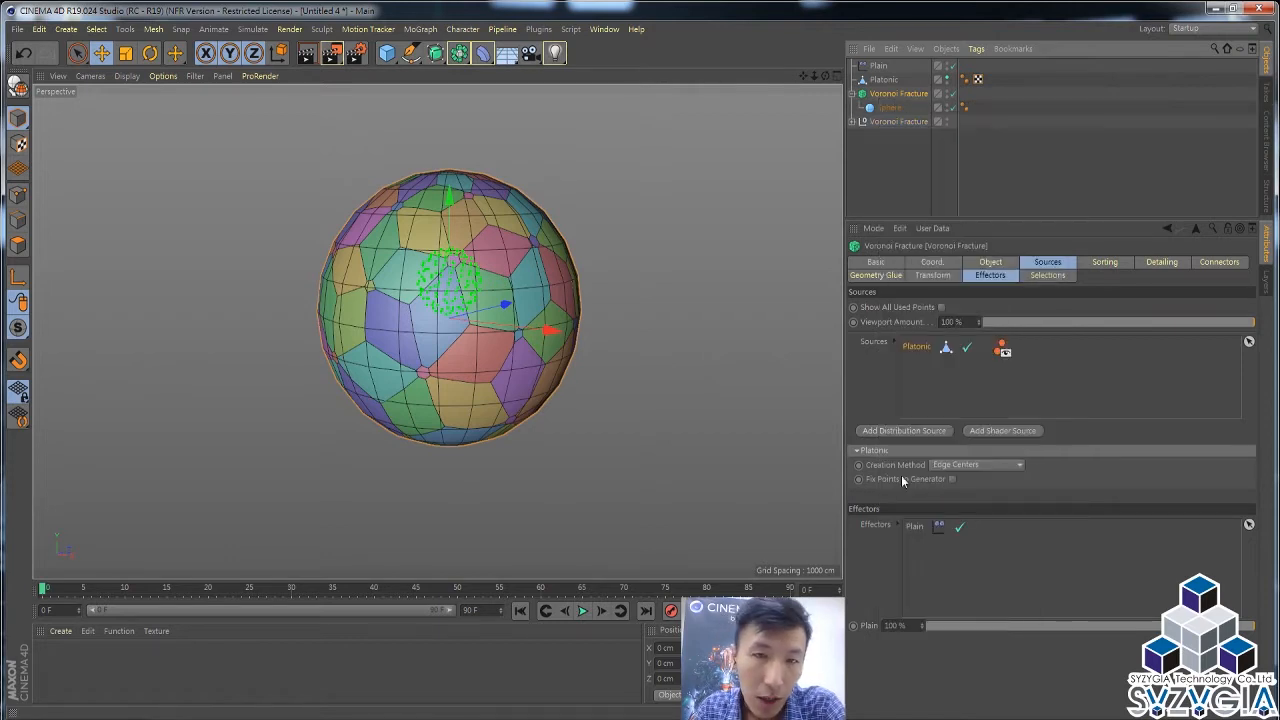
Step: Hide the original Voronoi Fracture generator and collapse its hierarchy, leaving the converted fracture pieces expanded
scroll(915, 151, "down", 20)
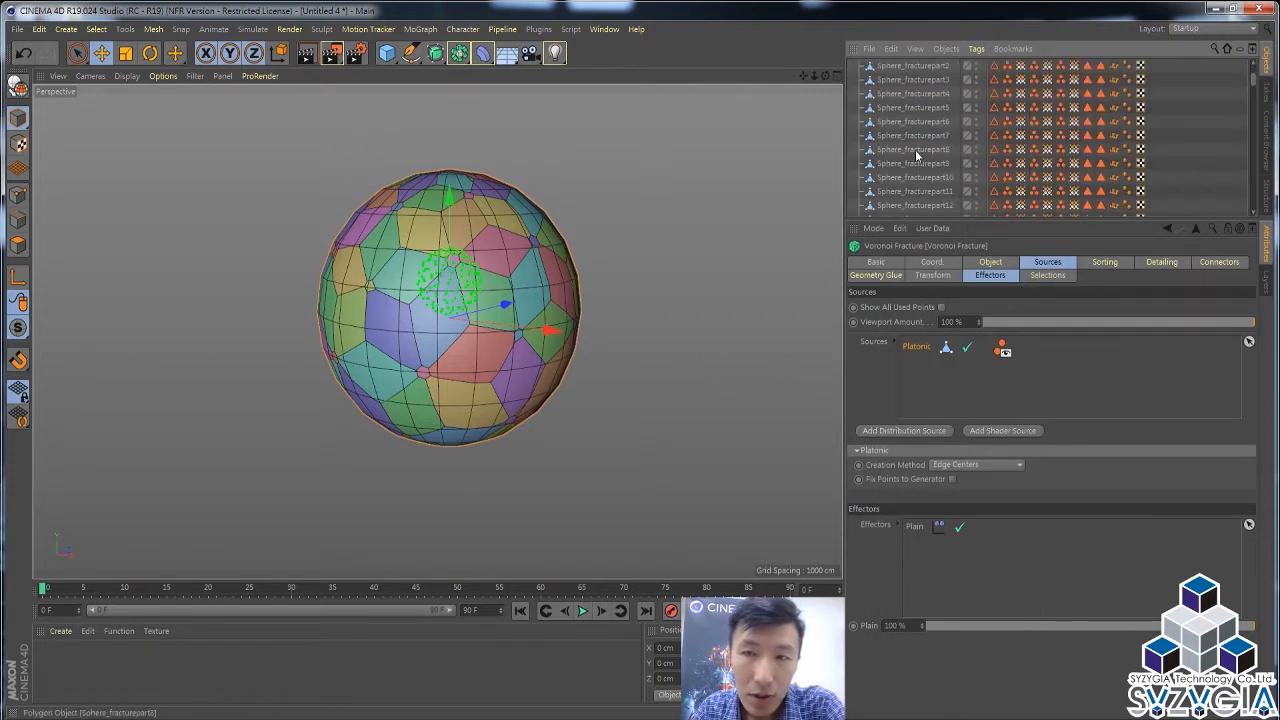
scroll(915, 151, "up", 20)
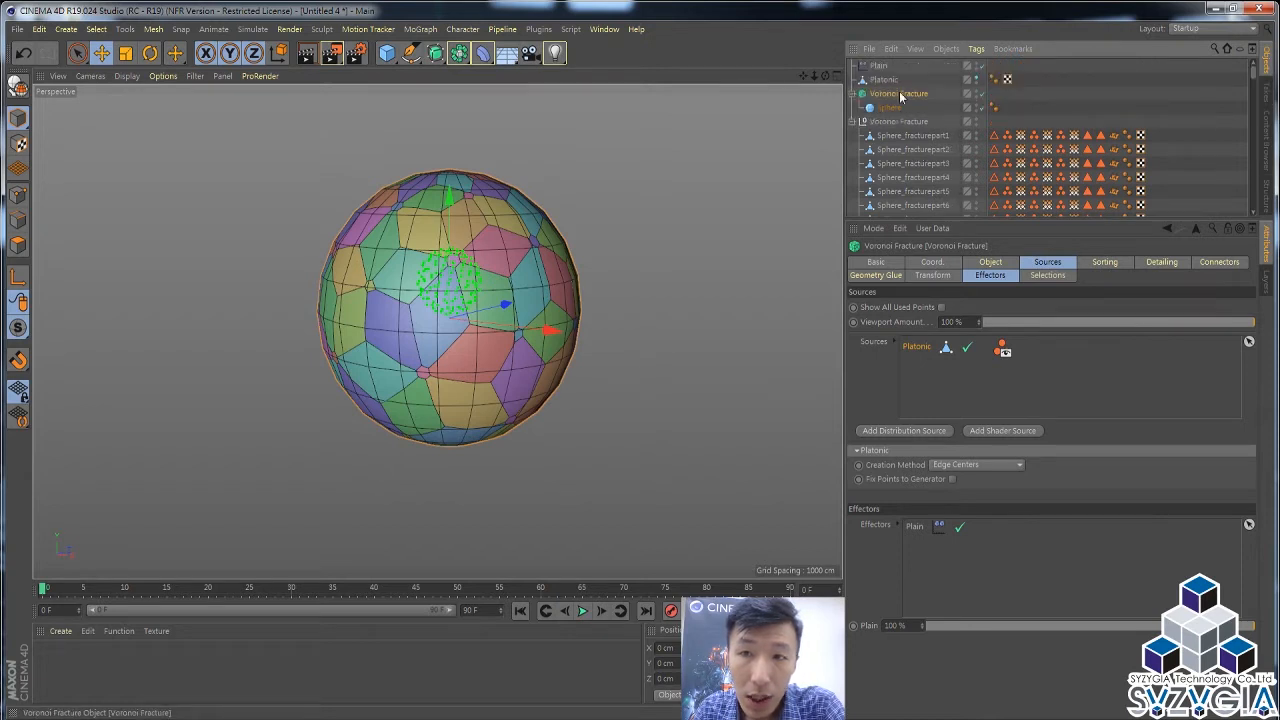
left_click(977, 92)
left_click(852, 93)
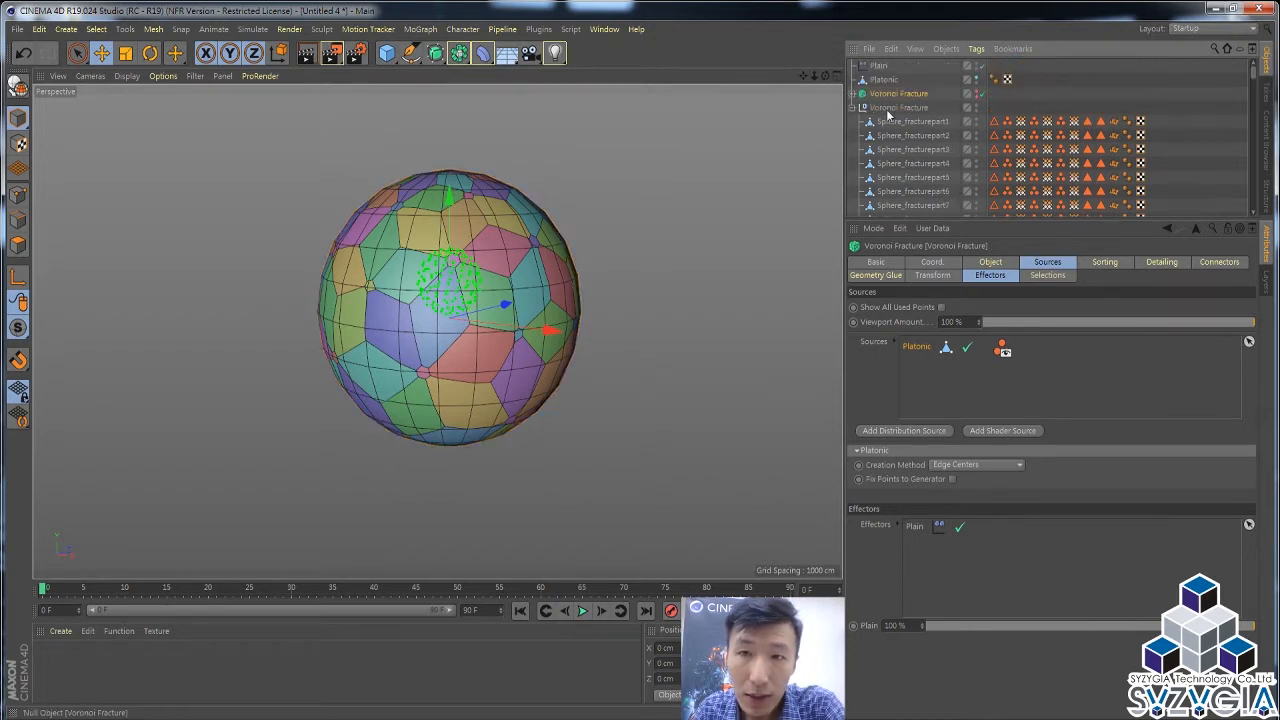
Step: Examine the individual Sphere_fracturepart objects in the converted group and the tags attached to them
left_click(898, 107)
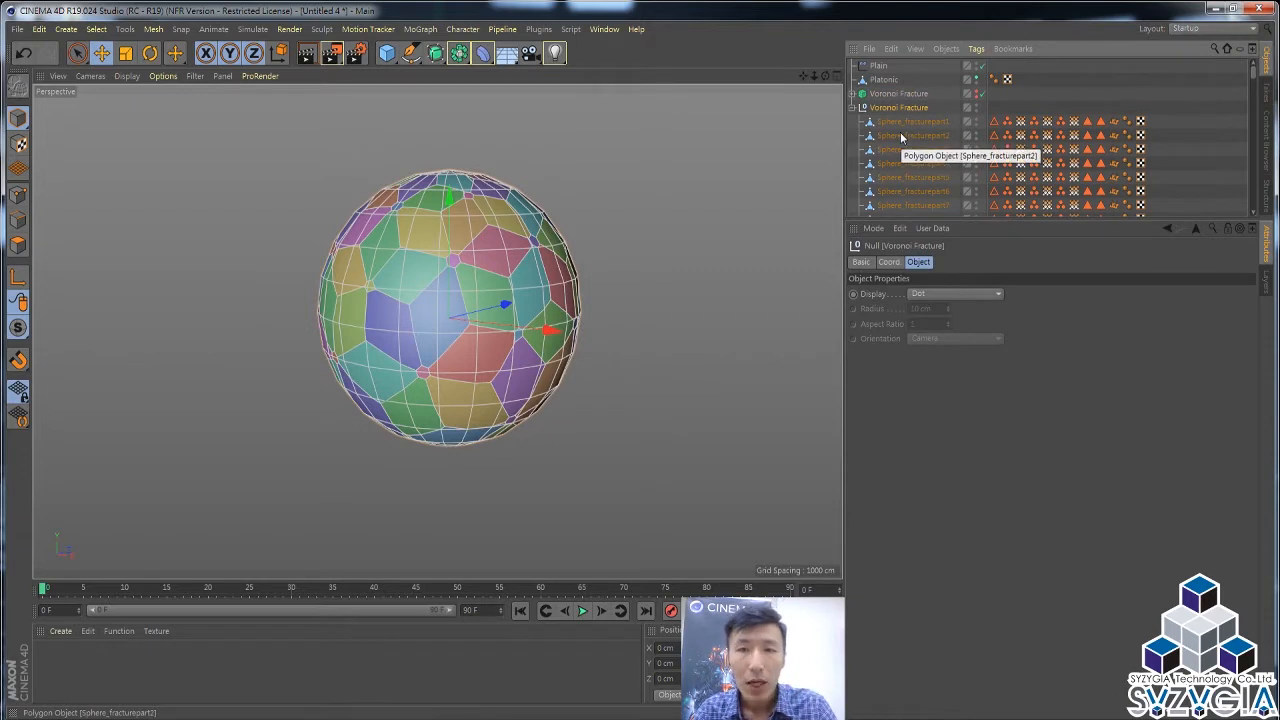
left_click(901, 123)
left_click(903, 136)
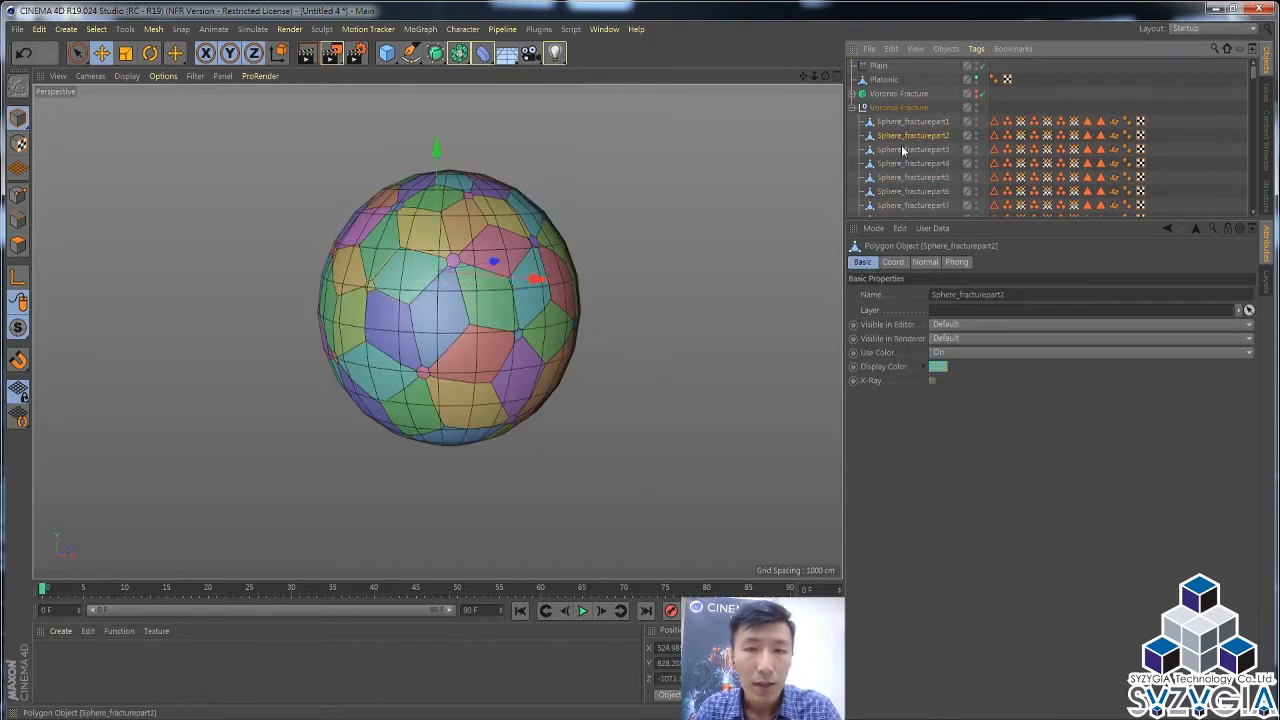
left_click(902, 163)
left_click(900, 190)
left_click(896, 150)
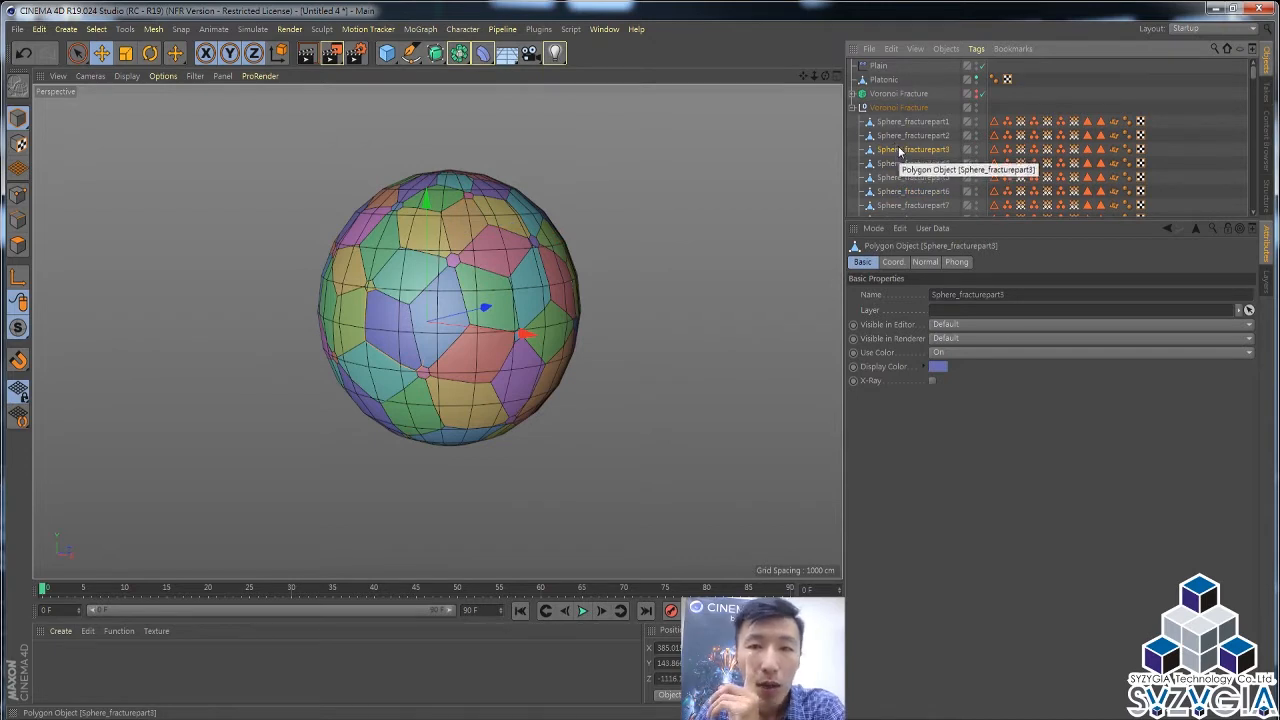
left_click(903, 135)
left_click(906, 180)
scroll(904, 178, "down", 5)
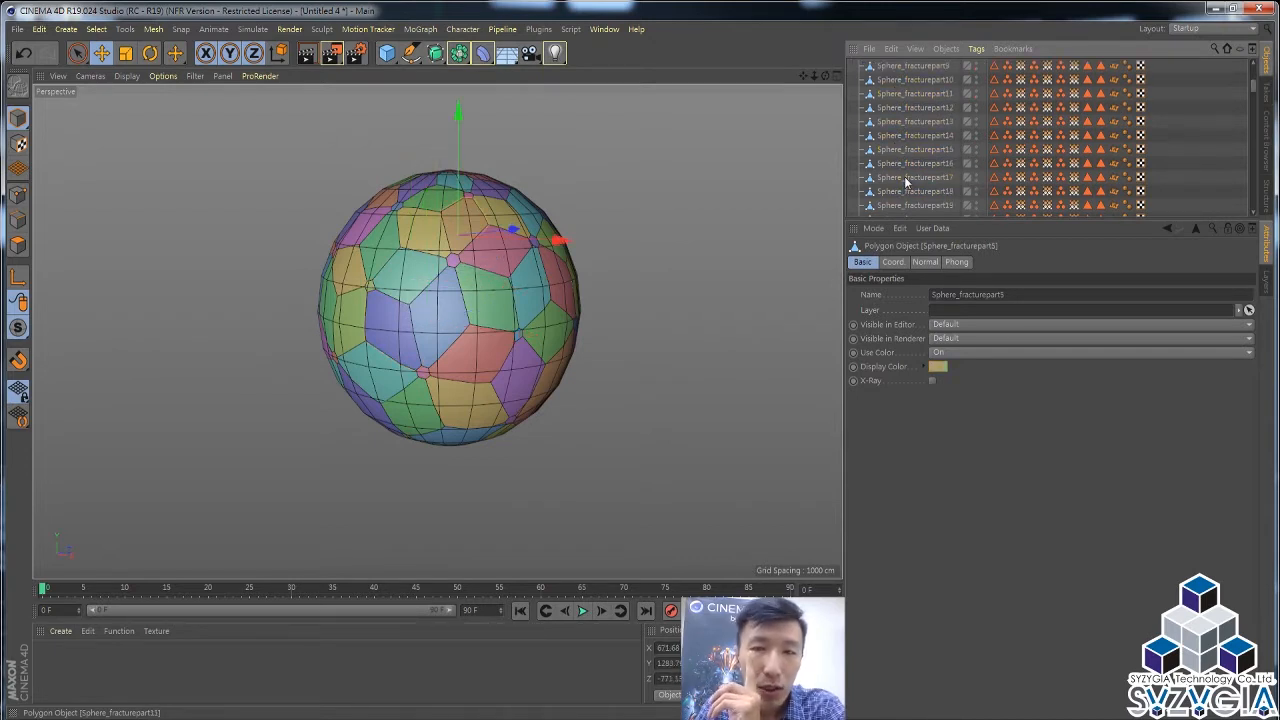
left_click(904, 177)
scroll(905, 178, "down", 5)
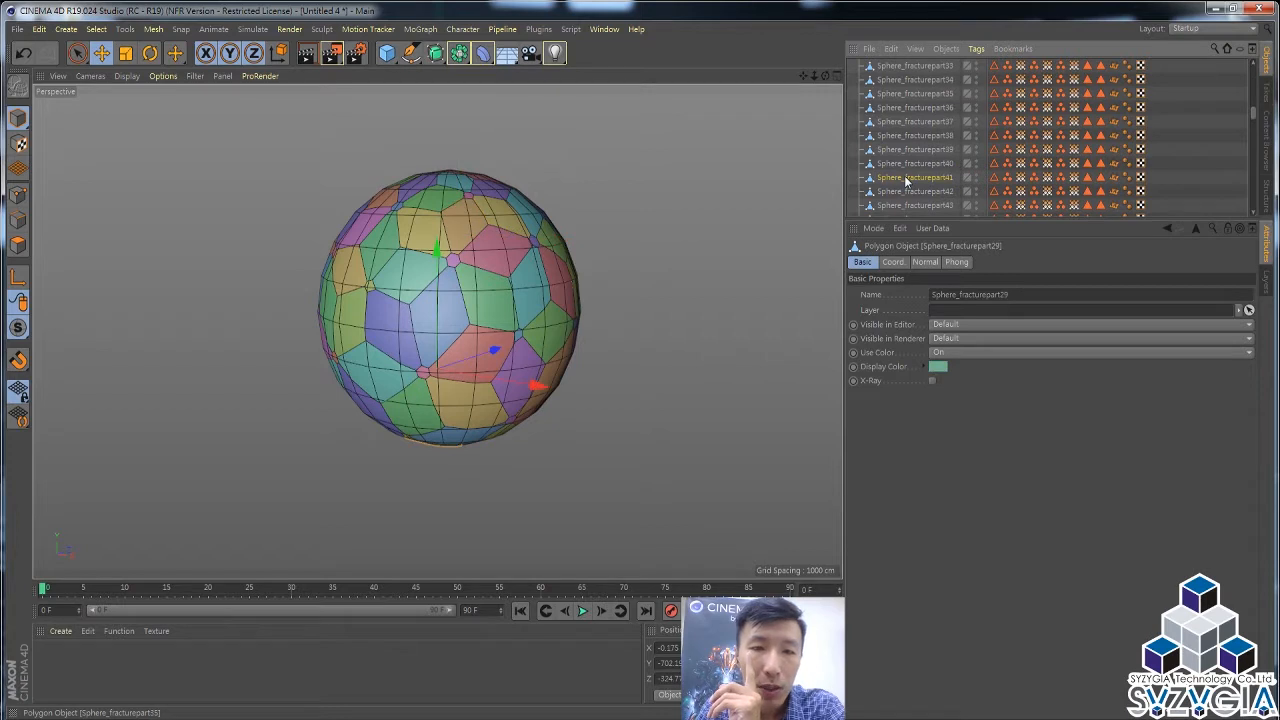
left_click(906, 178)
scroll(906, 180, "up", 10)
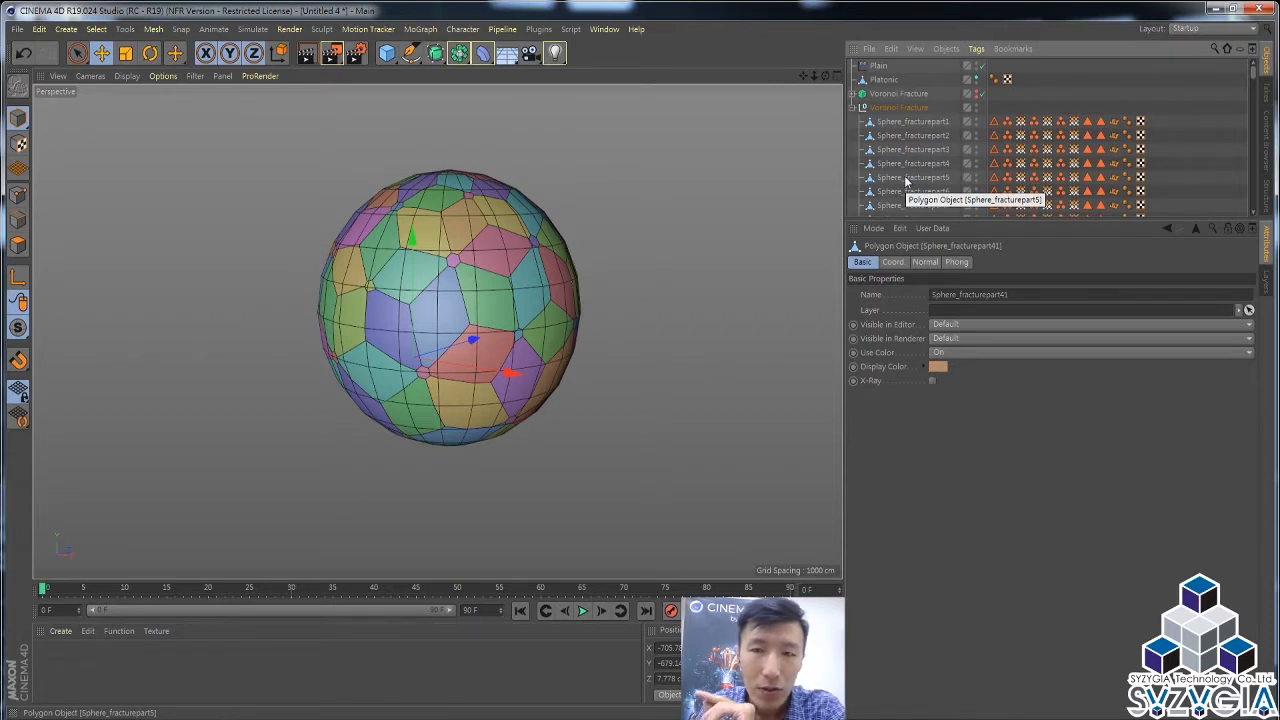
Step: Filter the object list to hide Edge Selection, Normal, Phong, Point Selection, UVW and Vertex Map tags, keeping Polygon Selection tags shown
left_click(1239, 48)
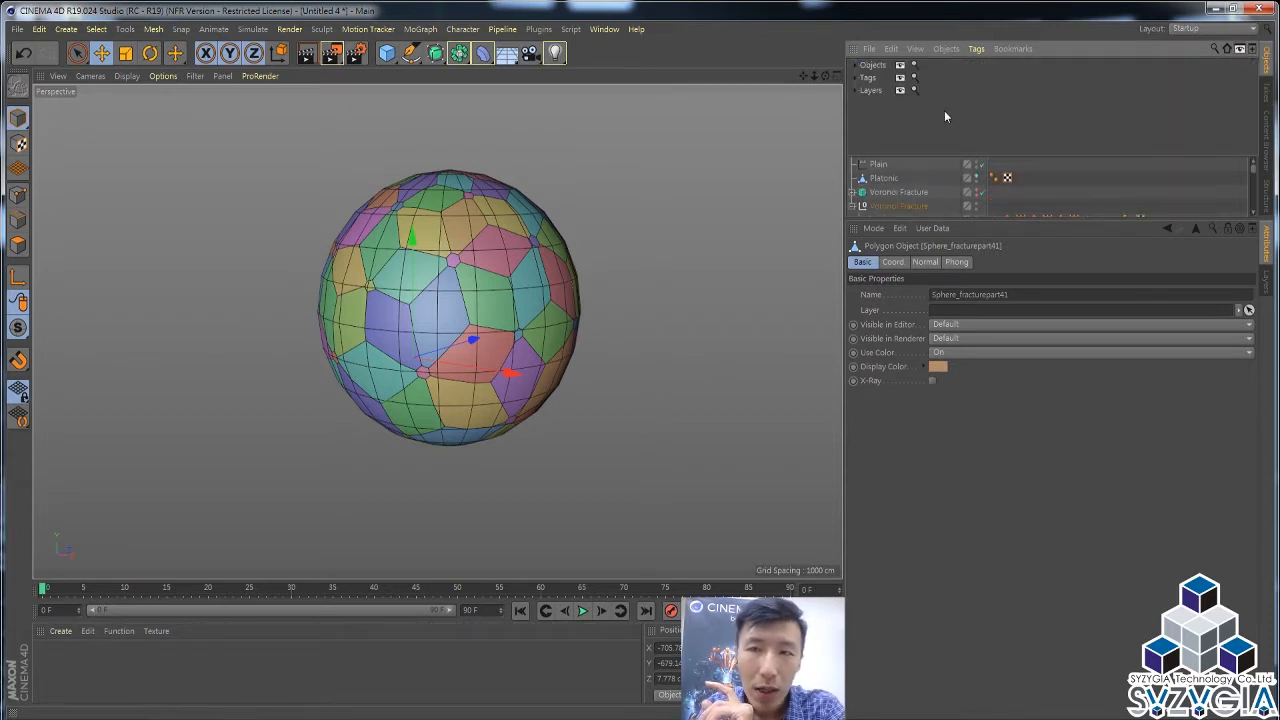
left_click(855, 77)
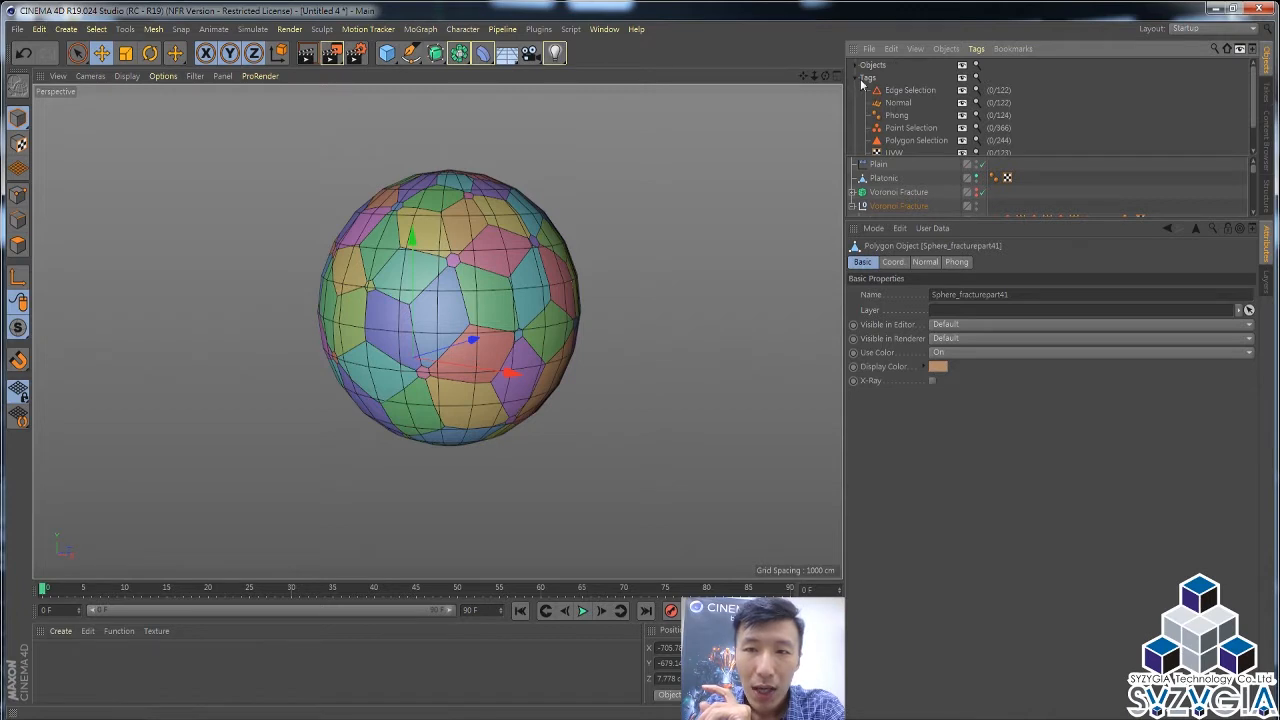
left_click_drag(963, 95, 962, 139)
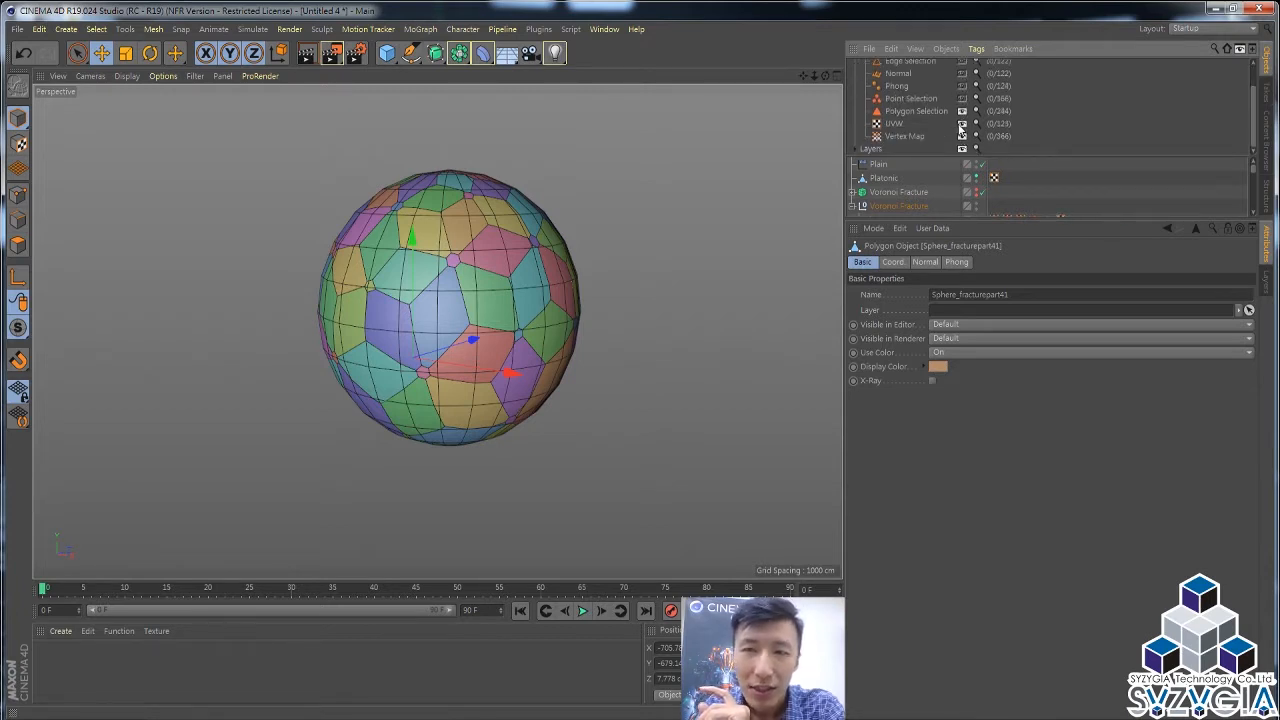
left_click(962, 124)
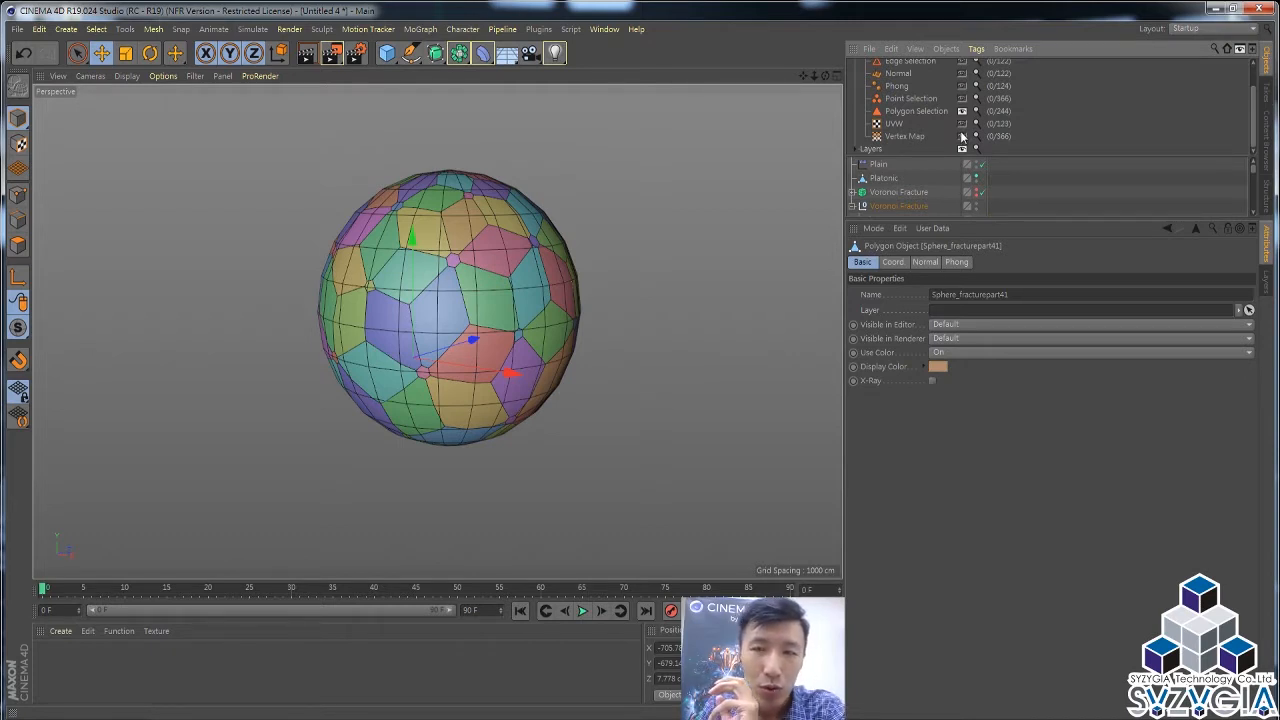
Step: Enlarge the object list area so the fracture pieces and their remaining tags show below the filter
scroll(961, 138, "up", 1)
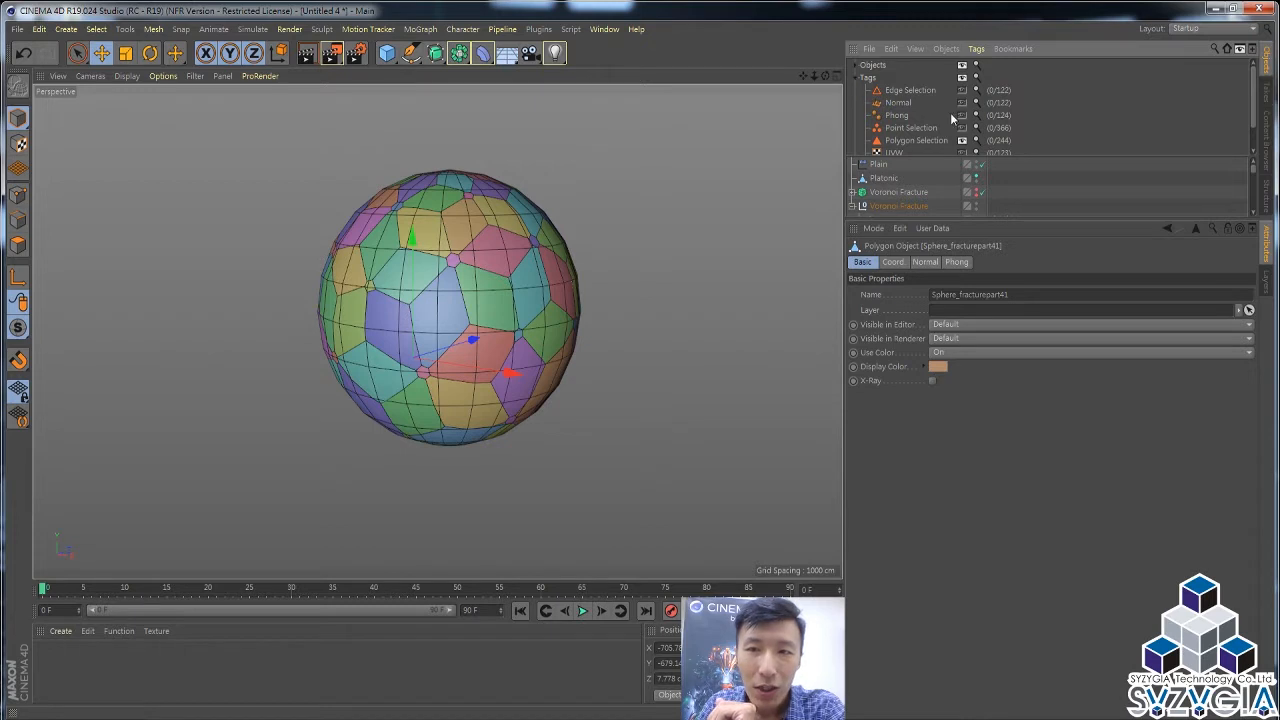
scroll(897, 114, "down", 1)
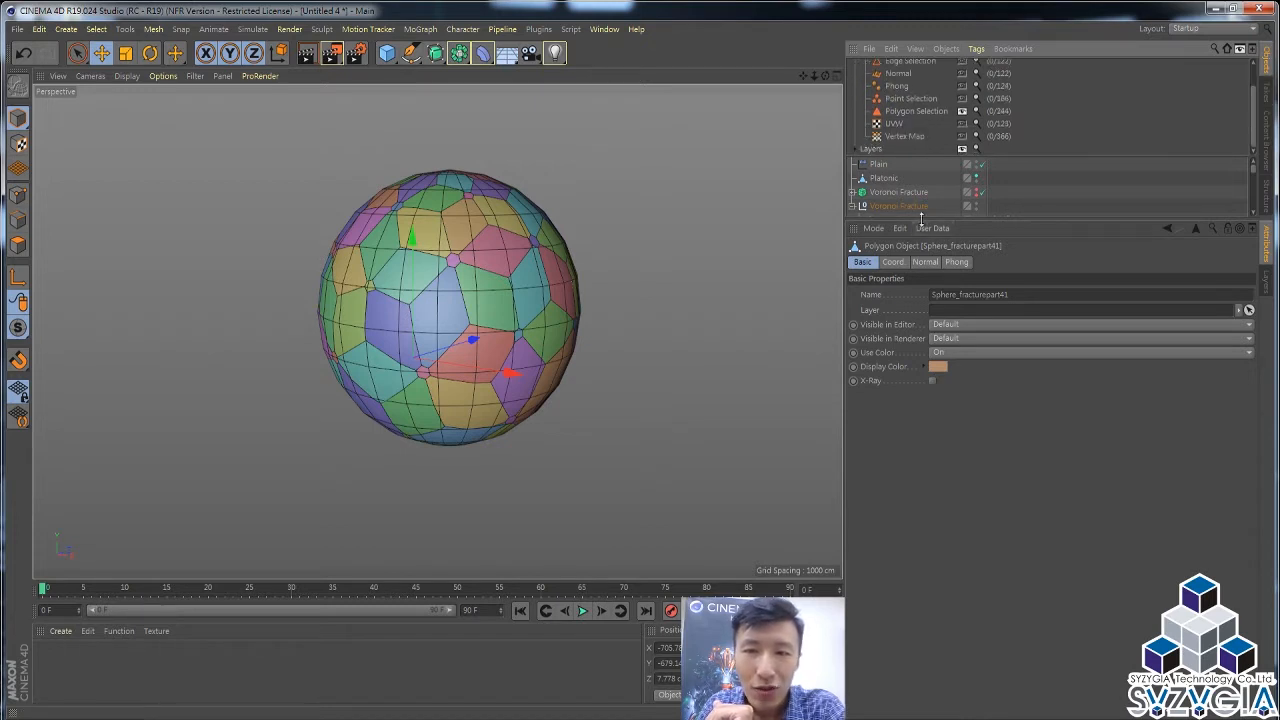
left_click_drag(920, 219, 920, 315)
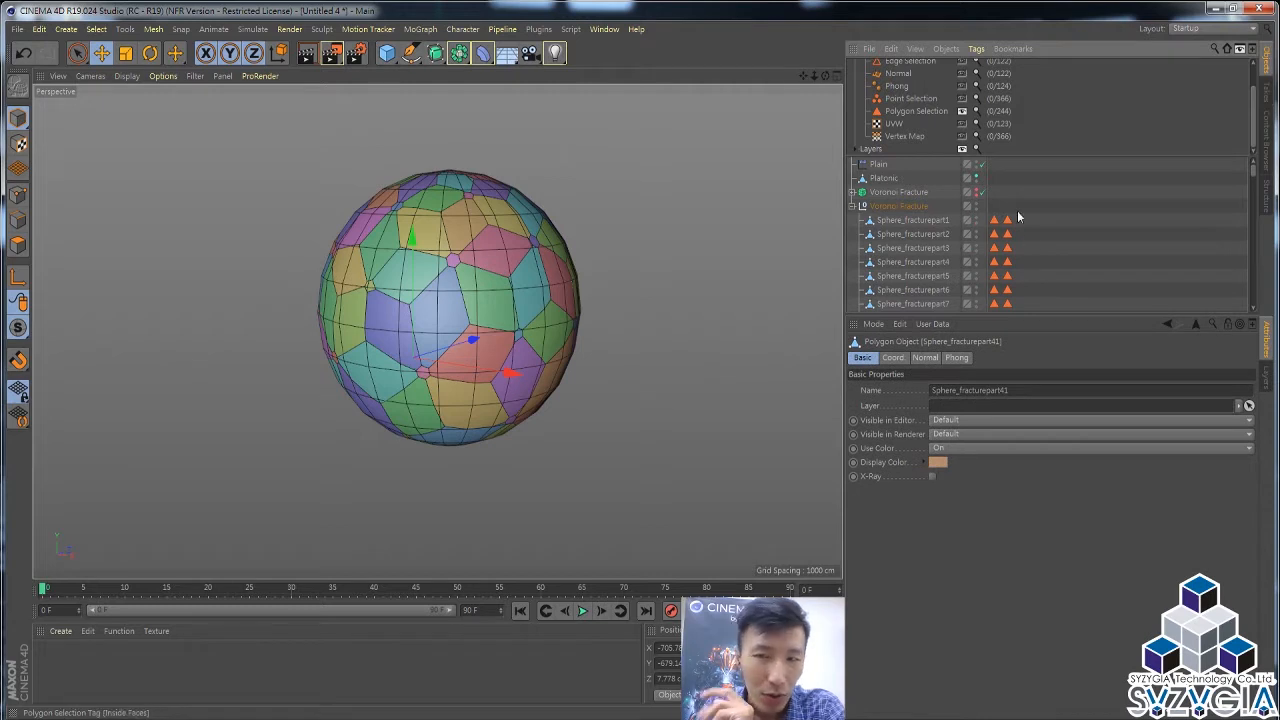
scroll(940, 140, "up", 1)
scroll(940, 140, "down", 1)
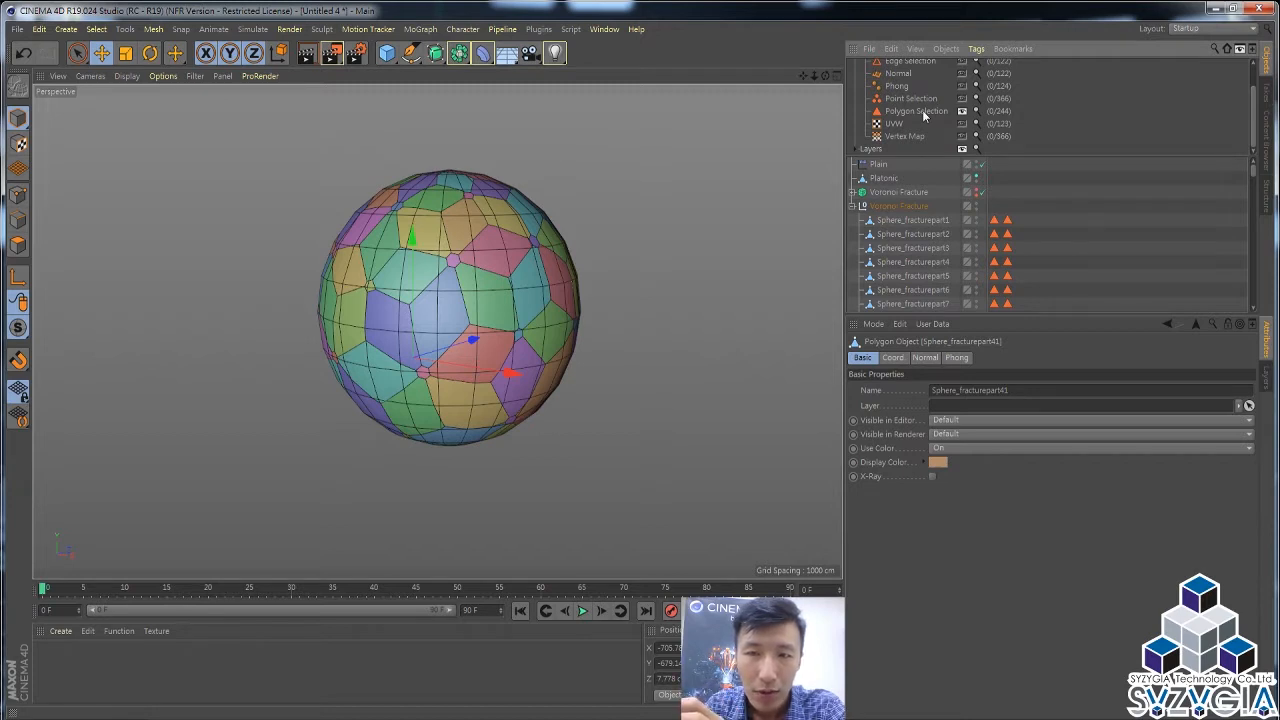
Step: Collapse the Tags filter category and examine the Selections settings of the original Voronoi Fracture generator
scroll(922, 110, "up", 1)
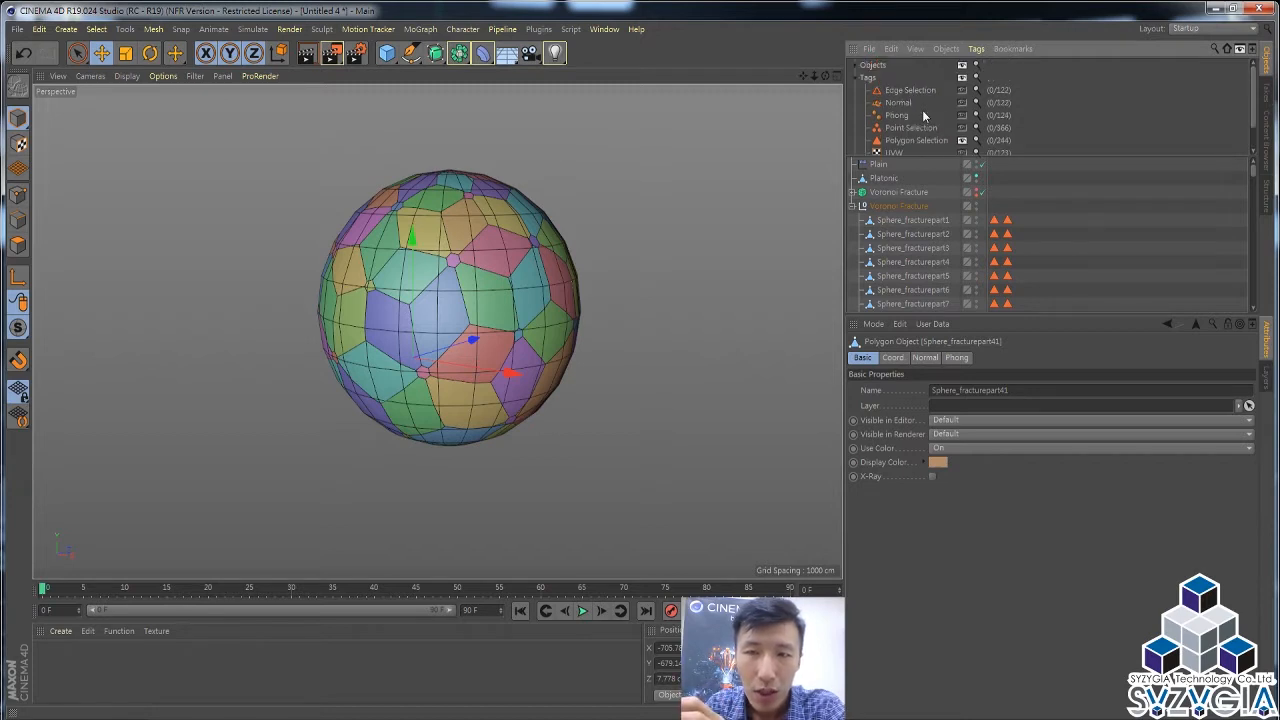
left_click(856, 77)
left_click(884, 192)
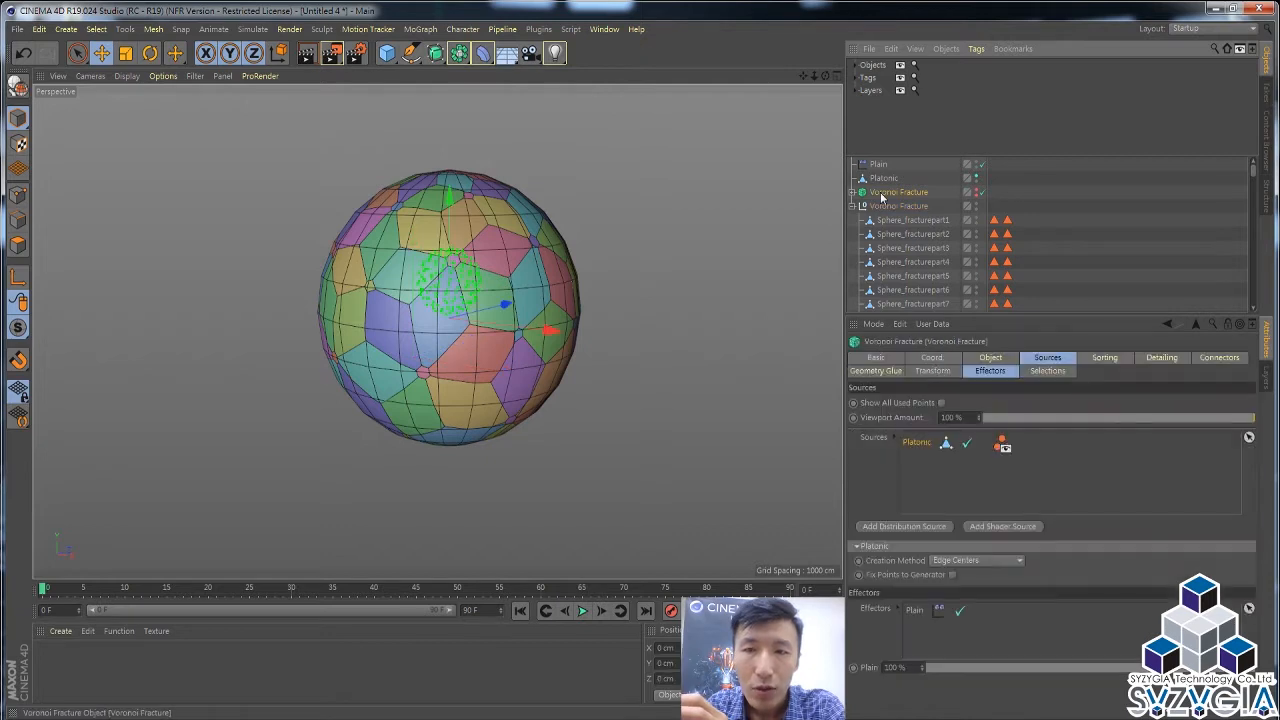
left_click(1050, 372)
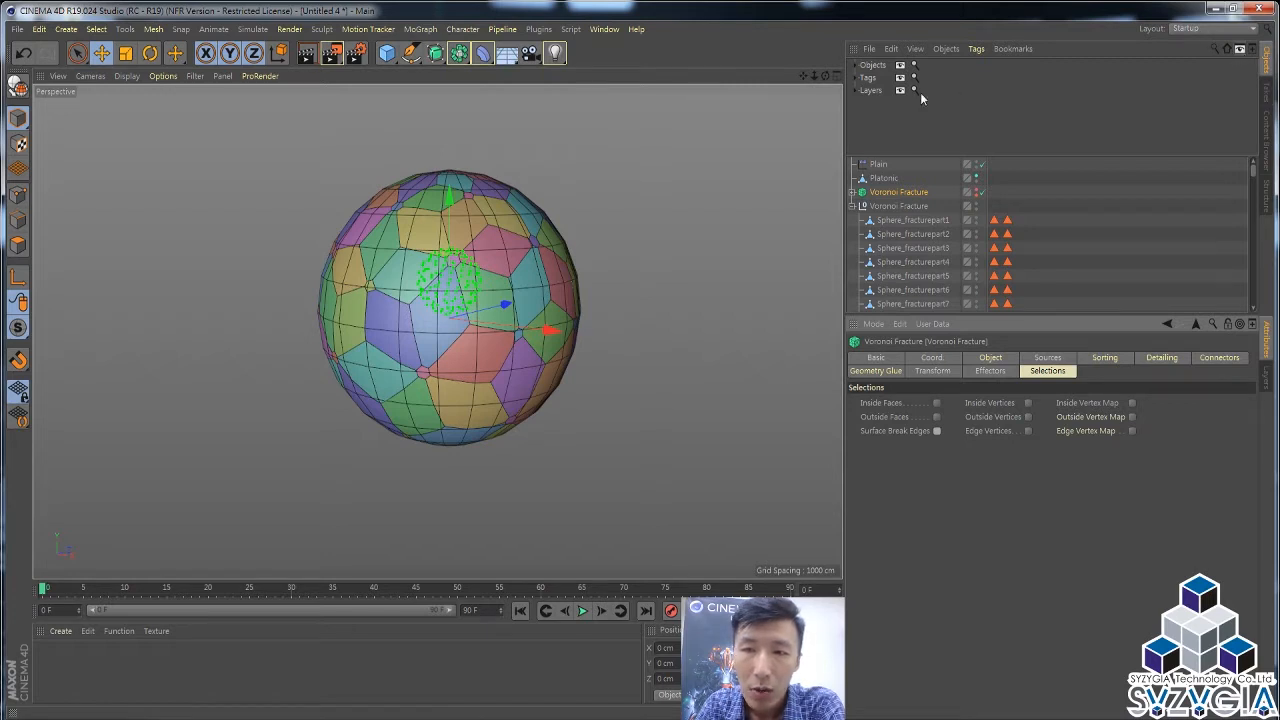
Step: Close the object list filter and select the Outside Faces polygon selection tag of Sphere_fracturepart1
left_click(857, 78)
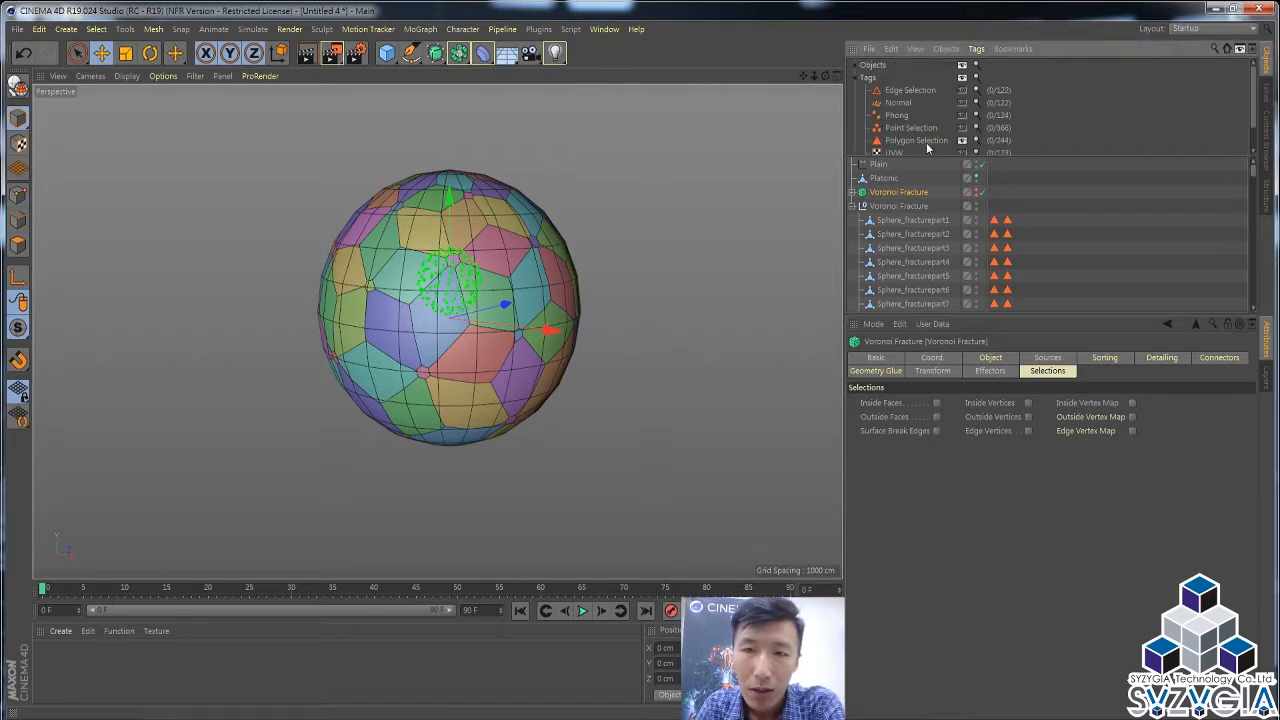
left_click(1238, 50)
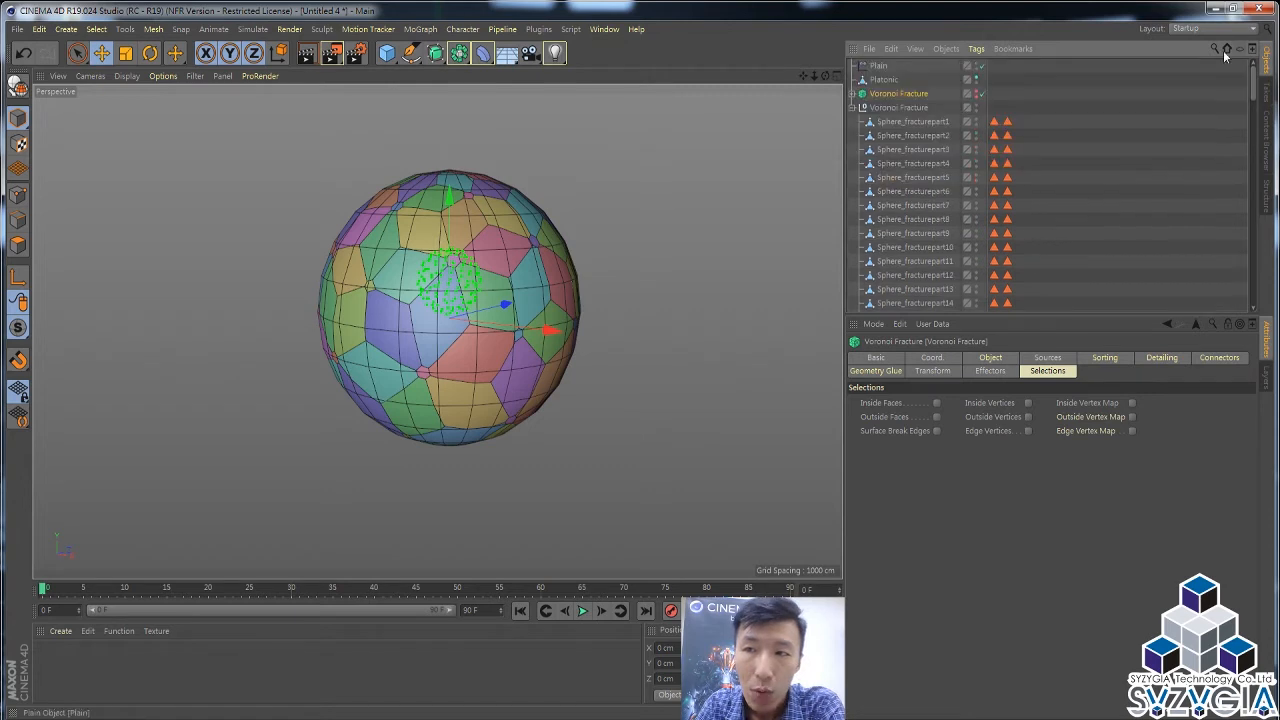
left_click(994, 123)
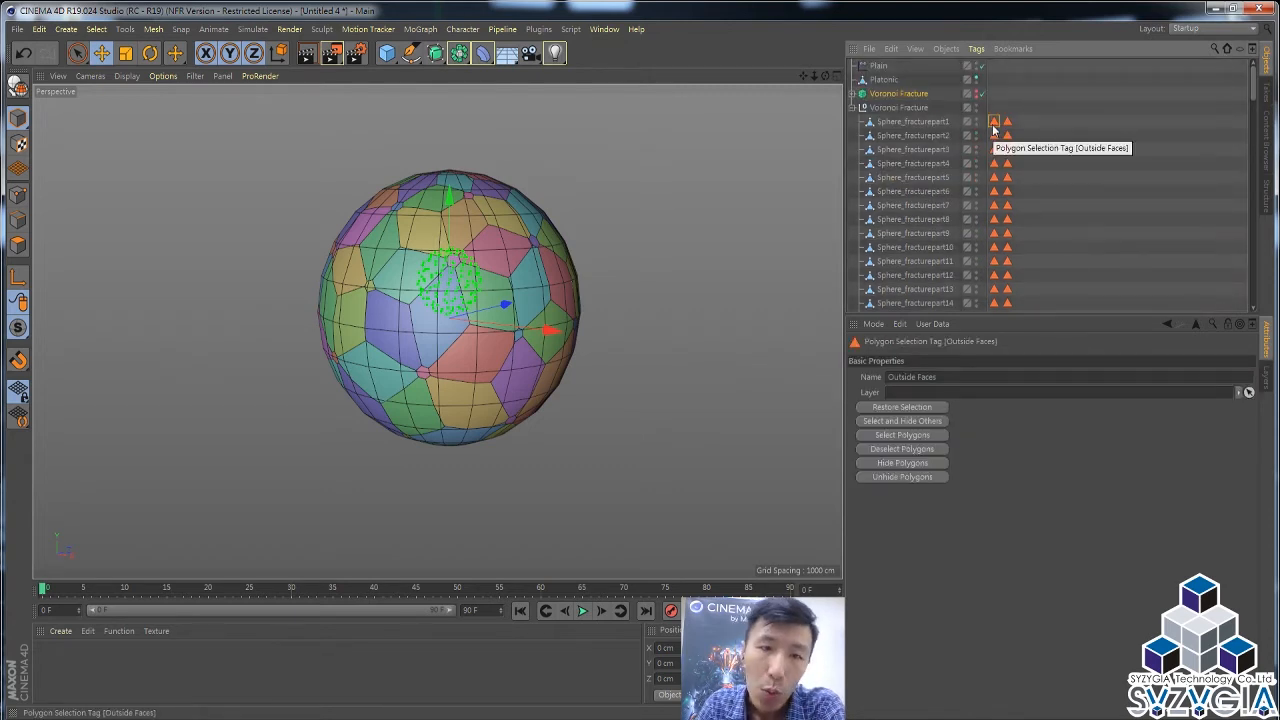
Step: Select all converted fracture pieces from Sphere_fracturepart1 through Sphere_fracturepart122
left_click(918, 121)
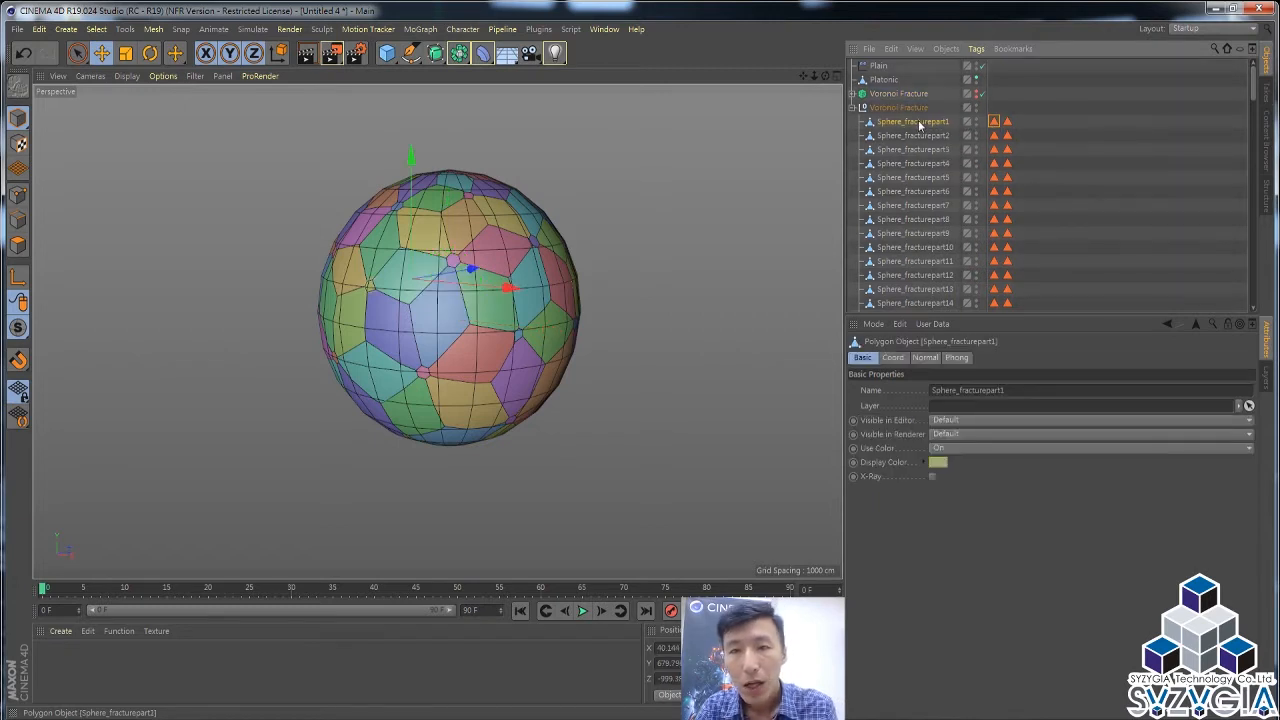
scroll(918, 120, "down", 8)
scroll(916, 200, "down", 13)
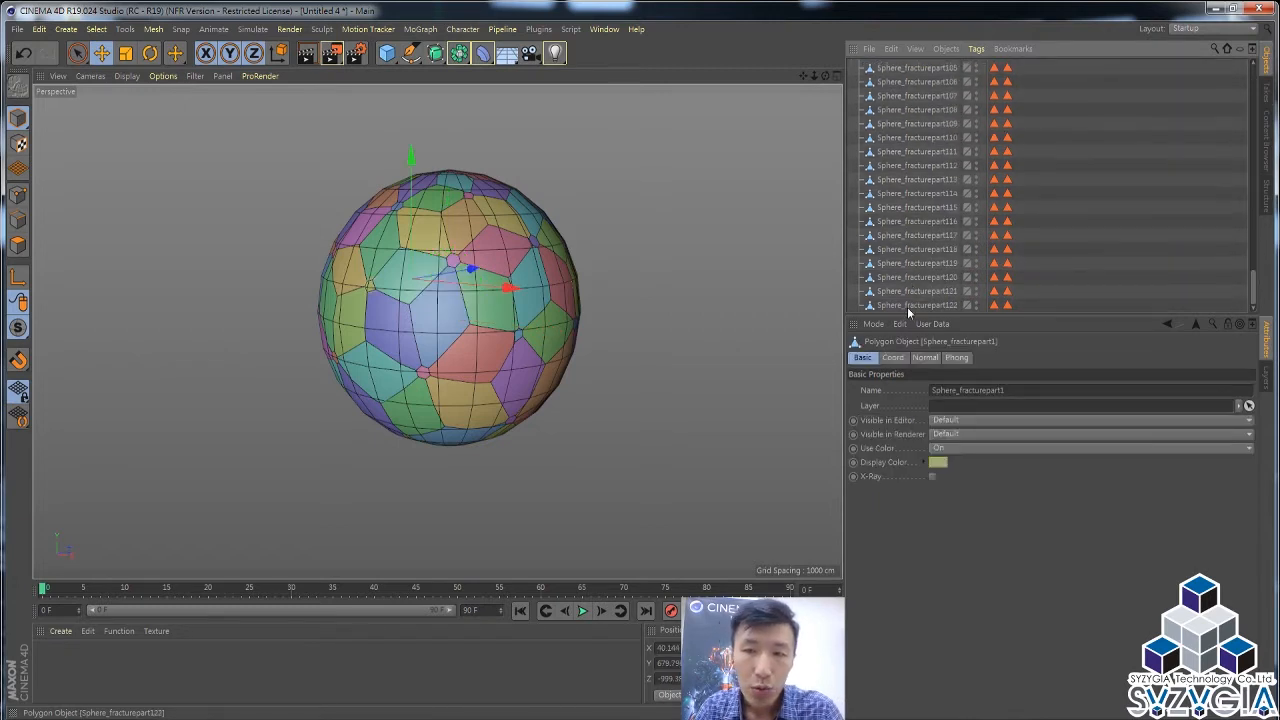
left_click(908, 305, "shift")
scroll(937, 172, "up", 15)
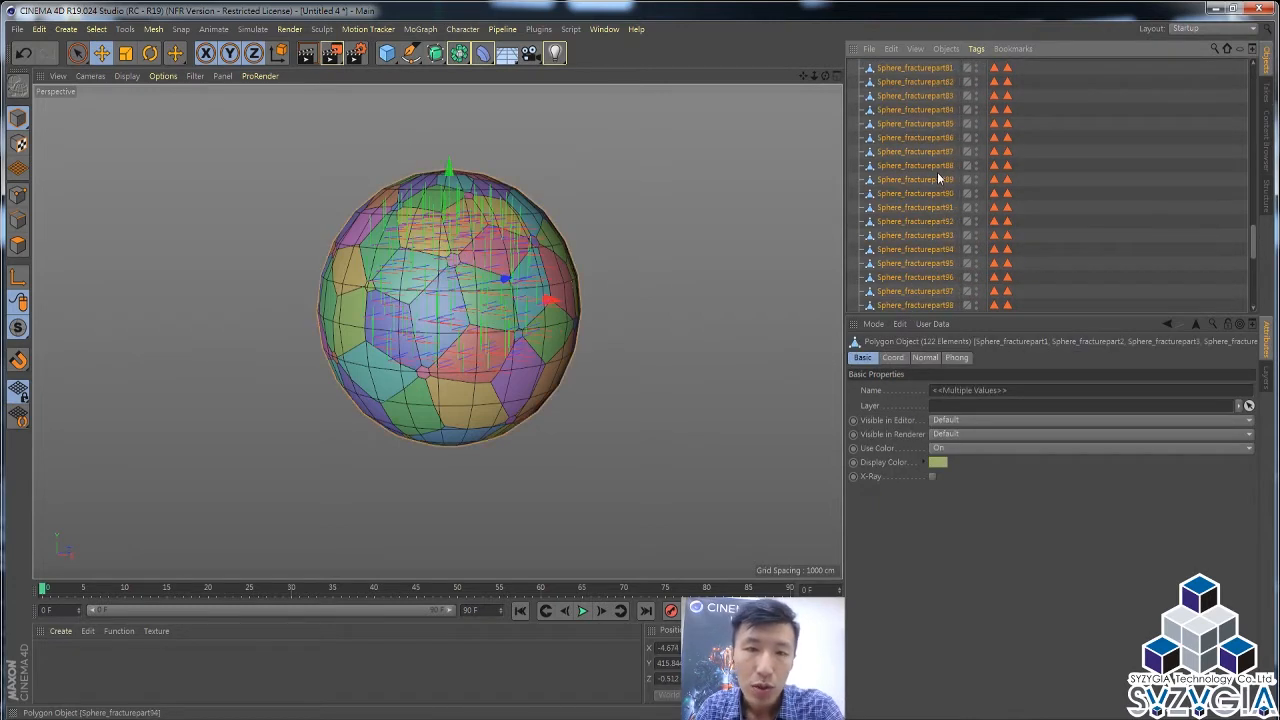
scroll(937, 172, "up", 6)
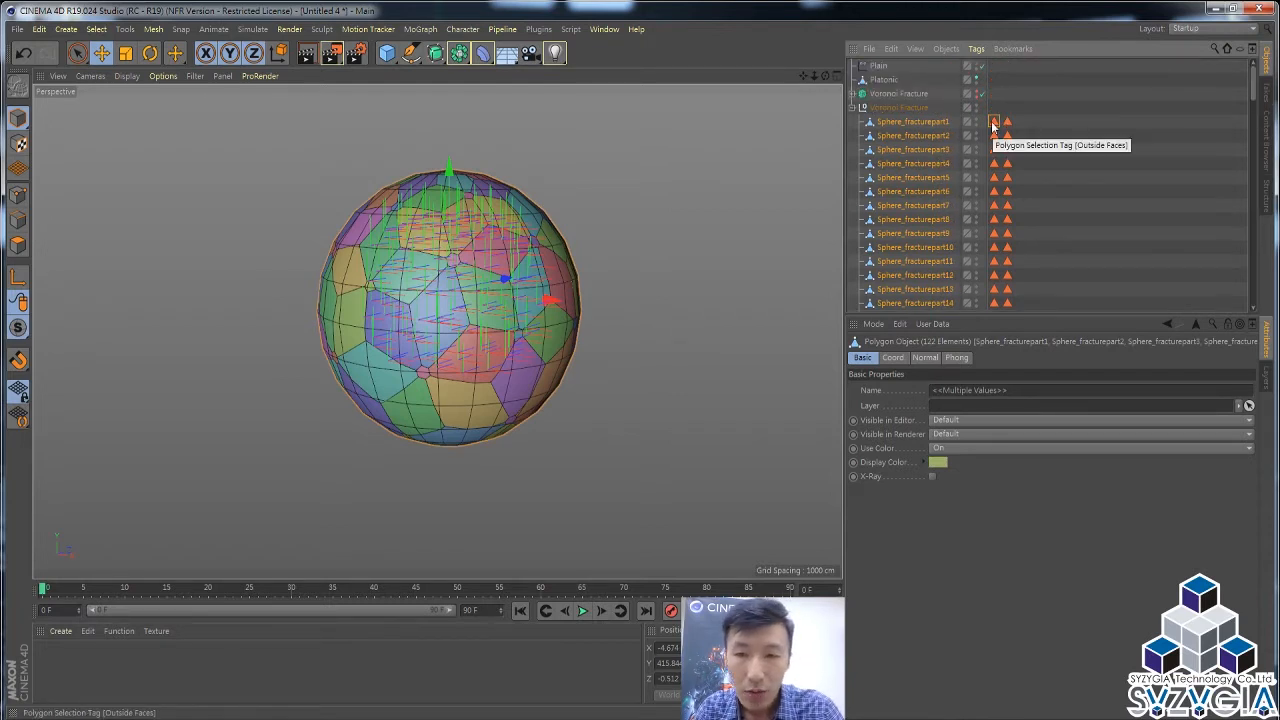
Step: Select the Outside Faces polygon selection tags of all fracture pieces, from Sphere_fracturepart1 through Sphere_fracturepart122
left_click(993, 122)
scroll(993, 134, "down", 20)
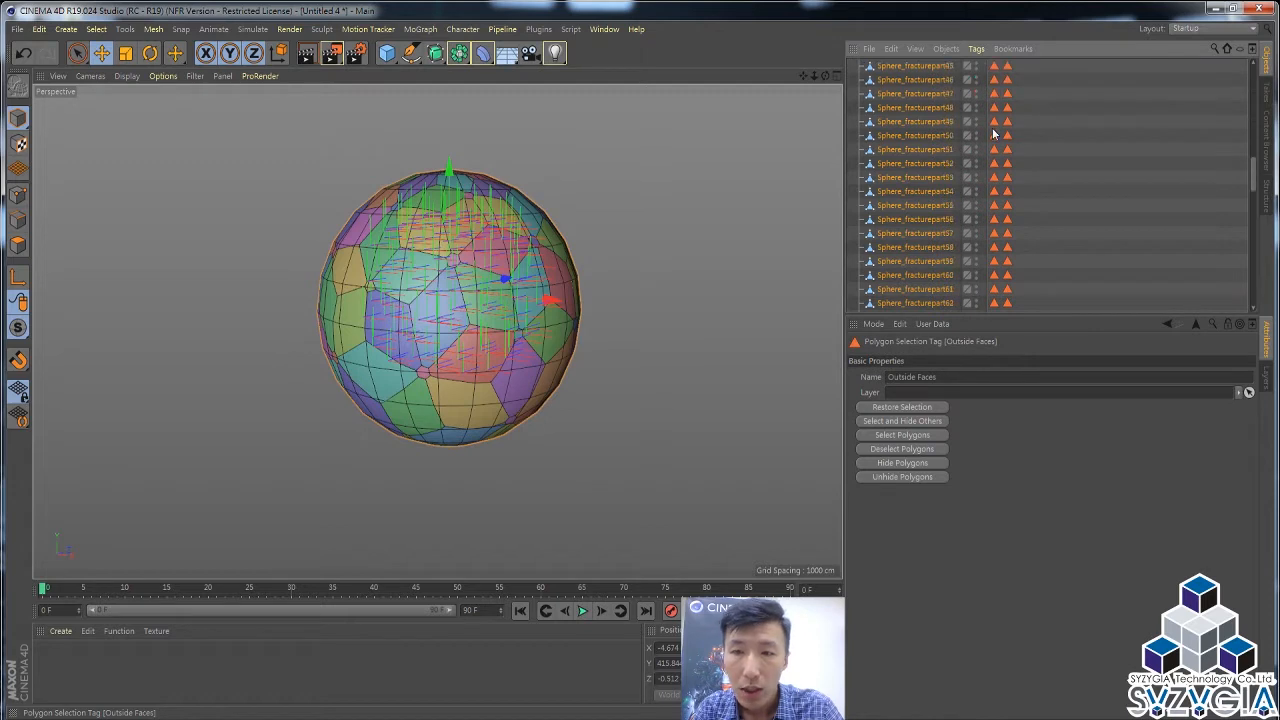
scroll(993, 134, "down", 3)
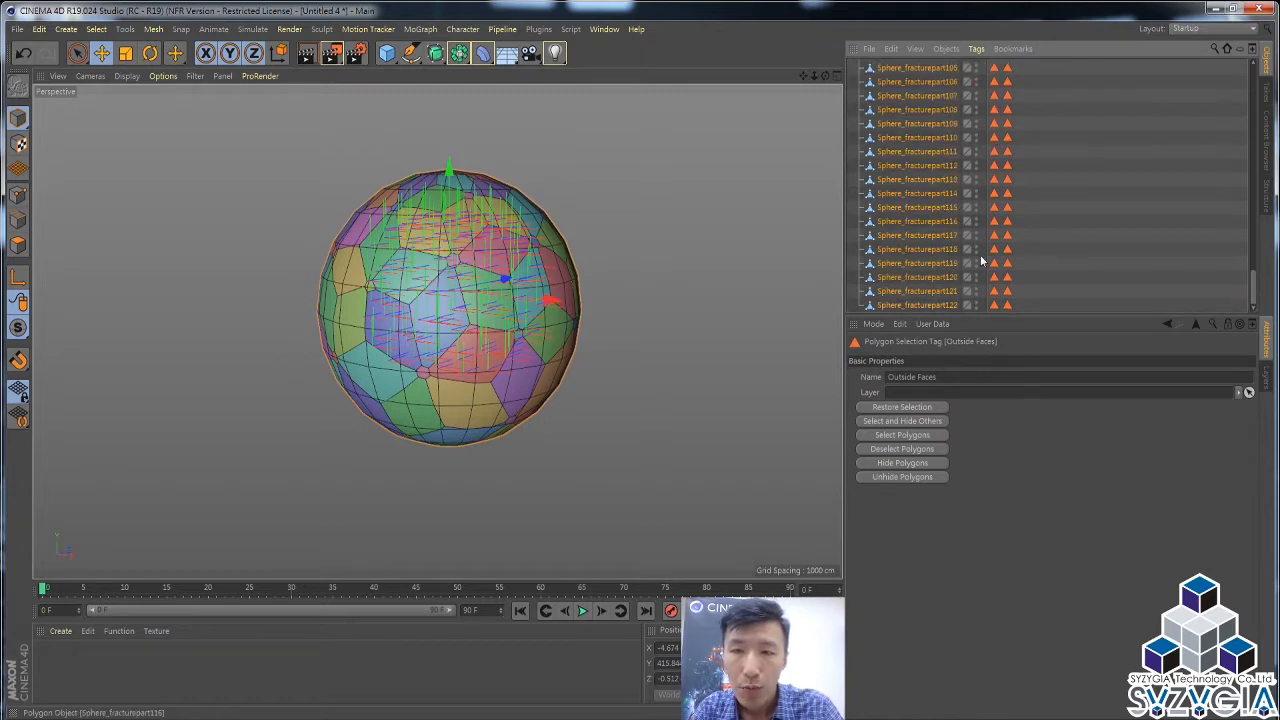
left_click(993, 305, "shift")
Step: Switch to polygon mode and select the polygons stored in all the Outside Faces tags
scroll(1013, 272, "up", 8)
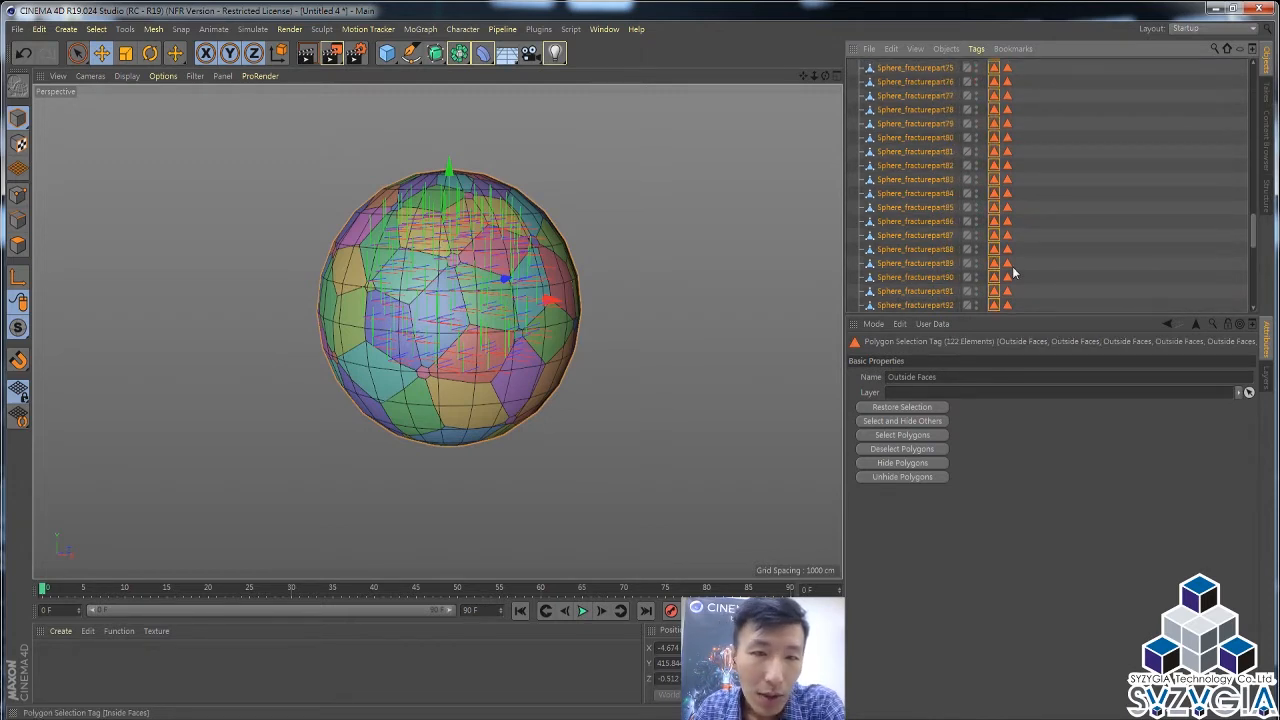
left_click(18, 247)
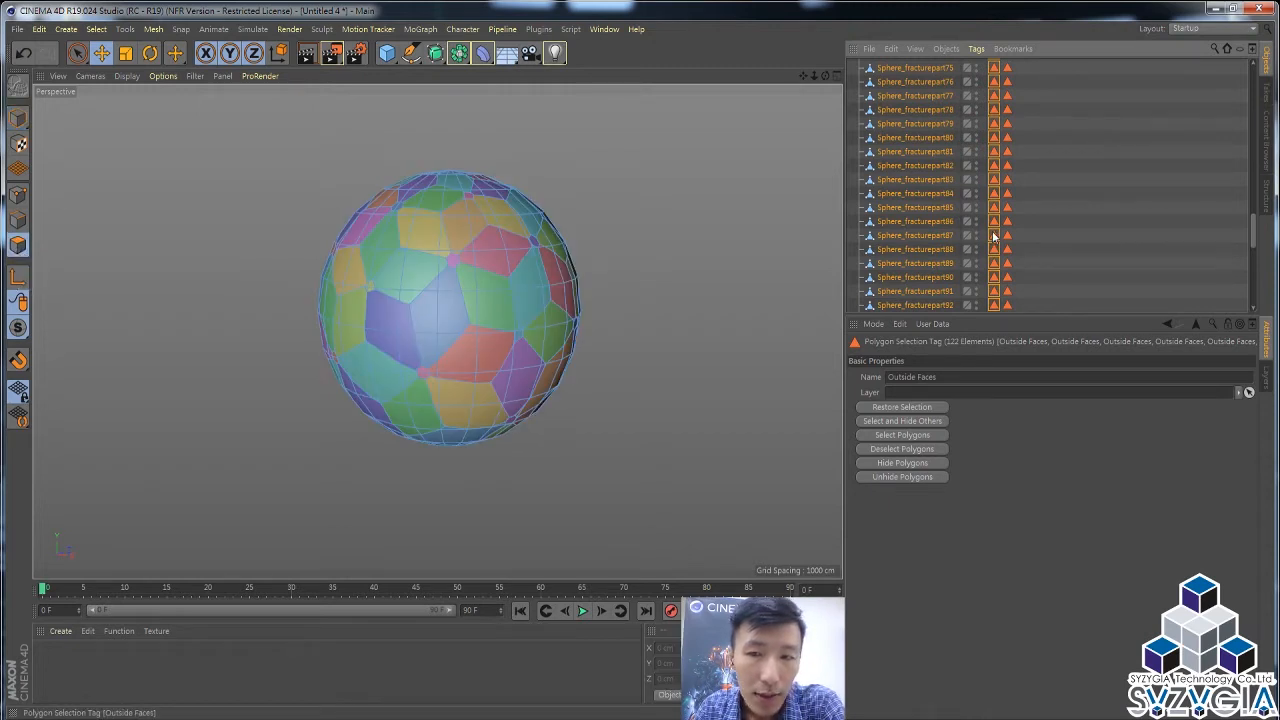
left_click(903, 435)
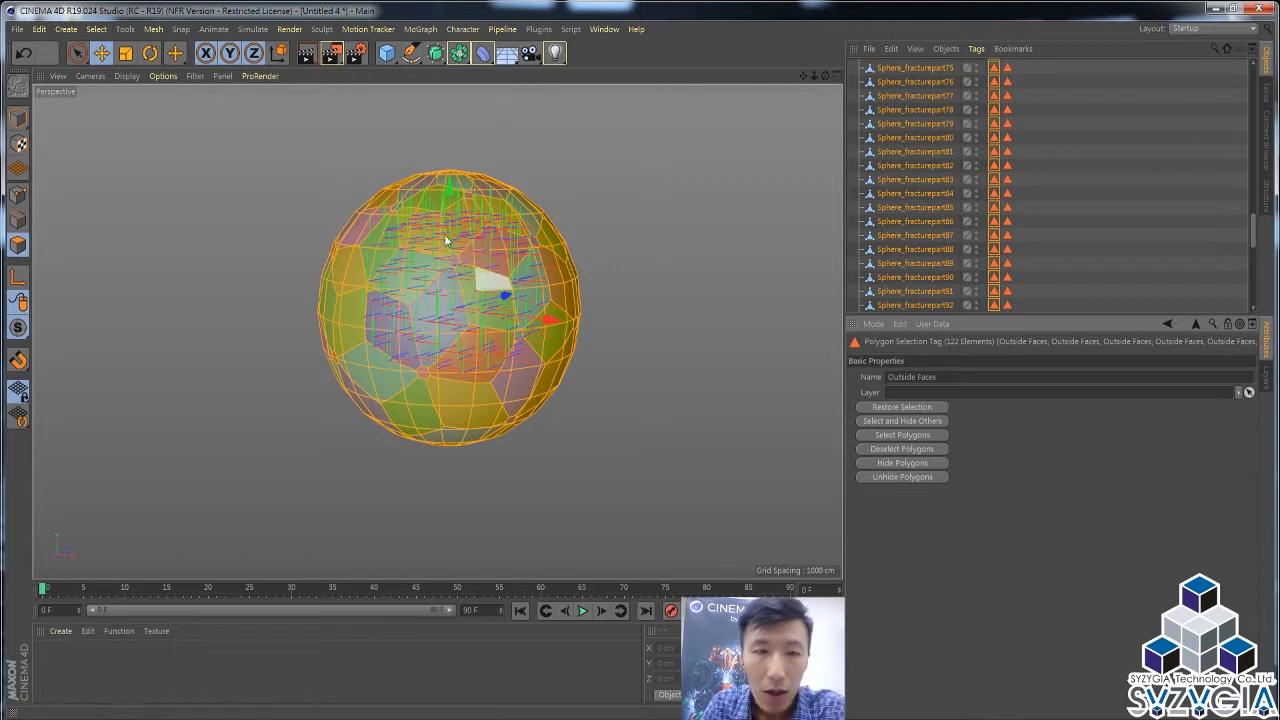
Step: Use Axis Center to move every piece's axis to All Points, with alignment enabled, Axis set to Y and Alignment to Normals
left_click(153, 29)
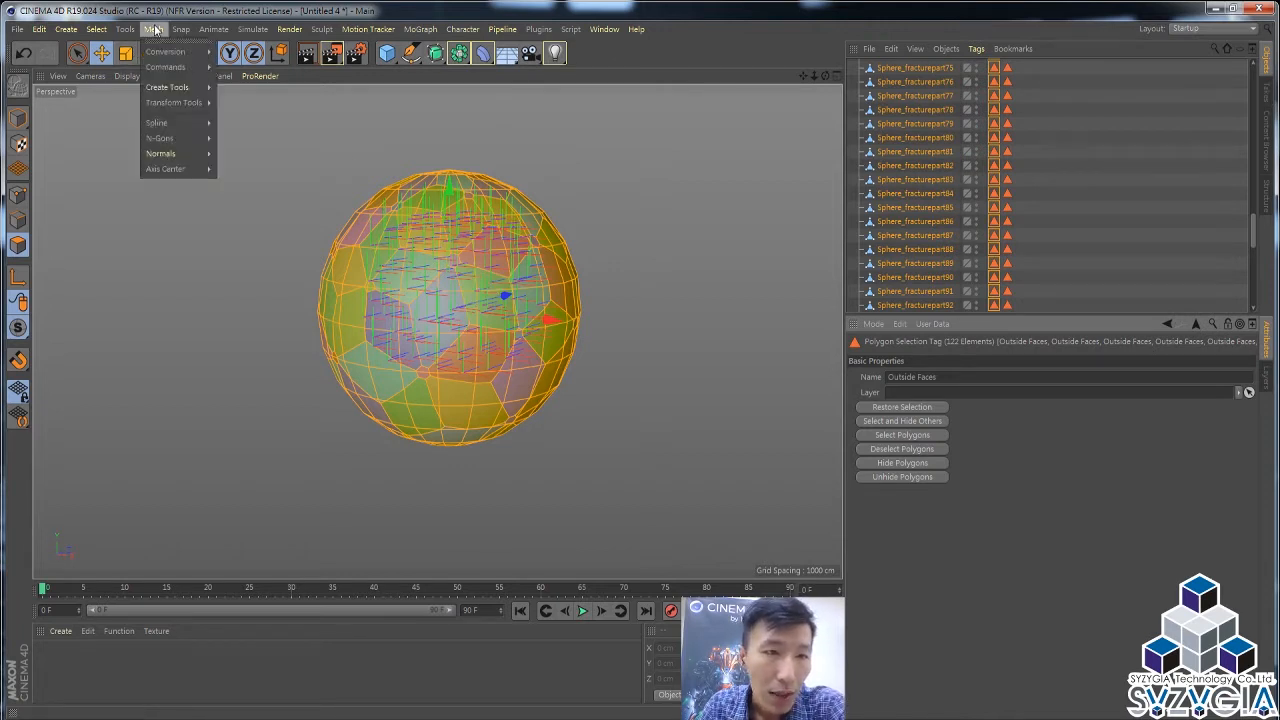
mouse_move(174, 171)
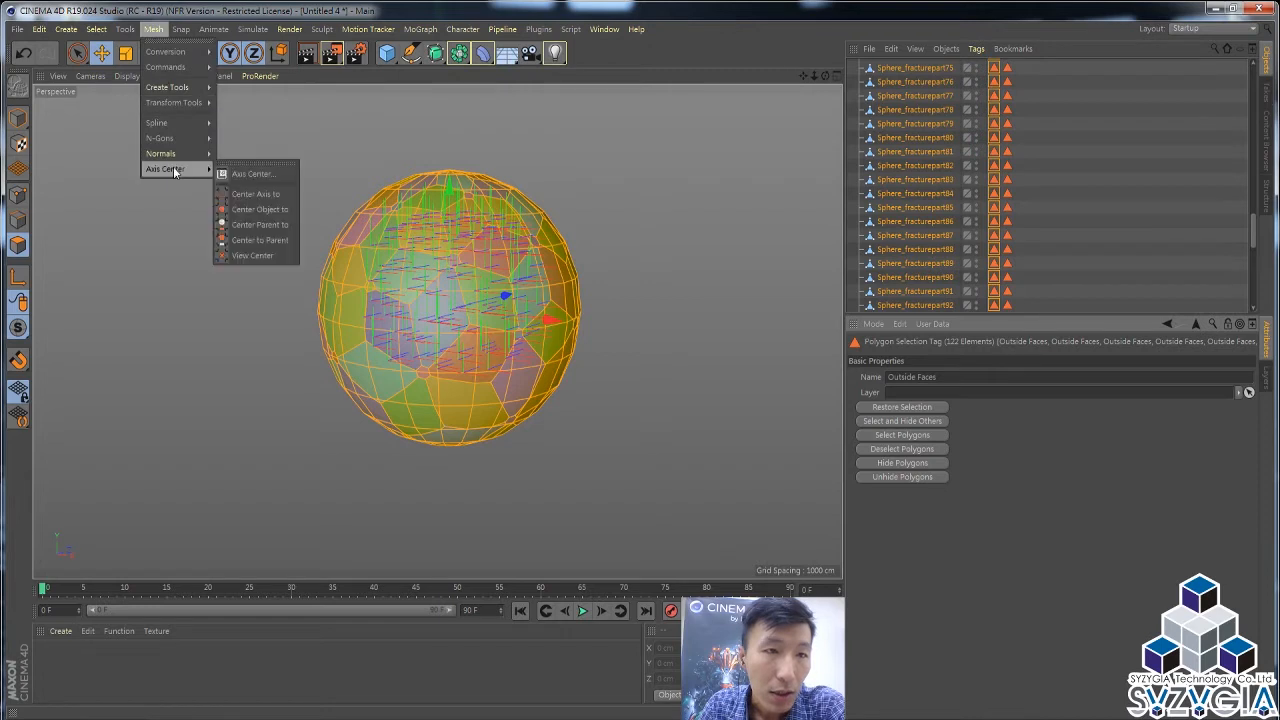
left_click(252, 176)
left_click_drag(248, 72, 711, 134)
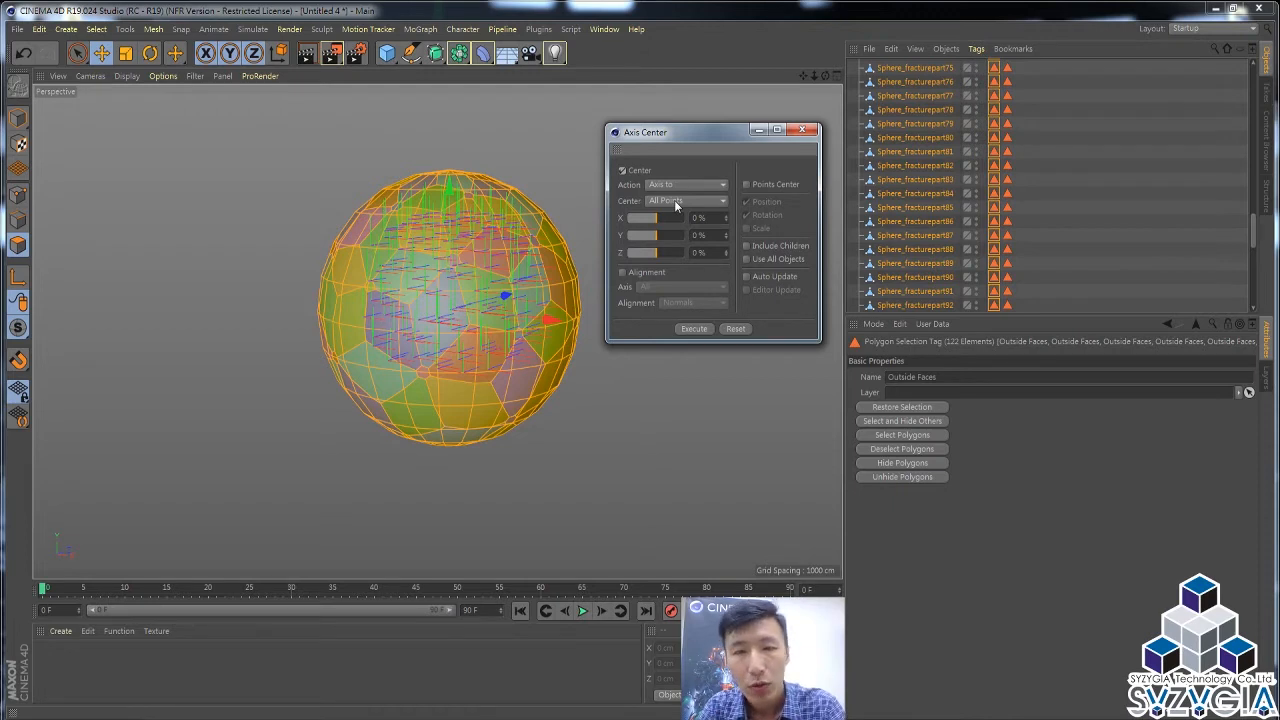
left_click(645, 273)
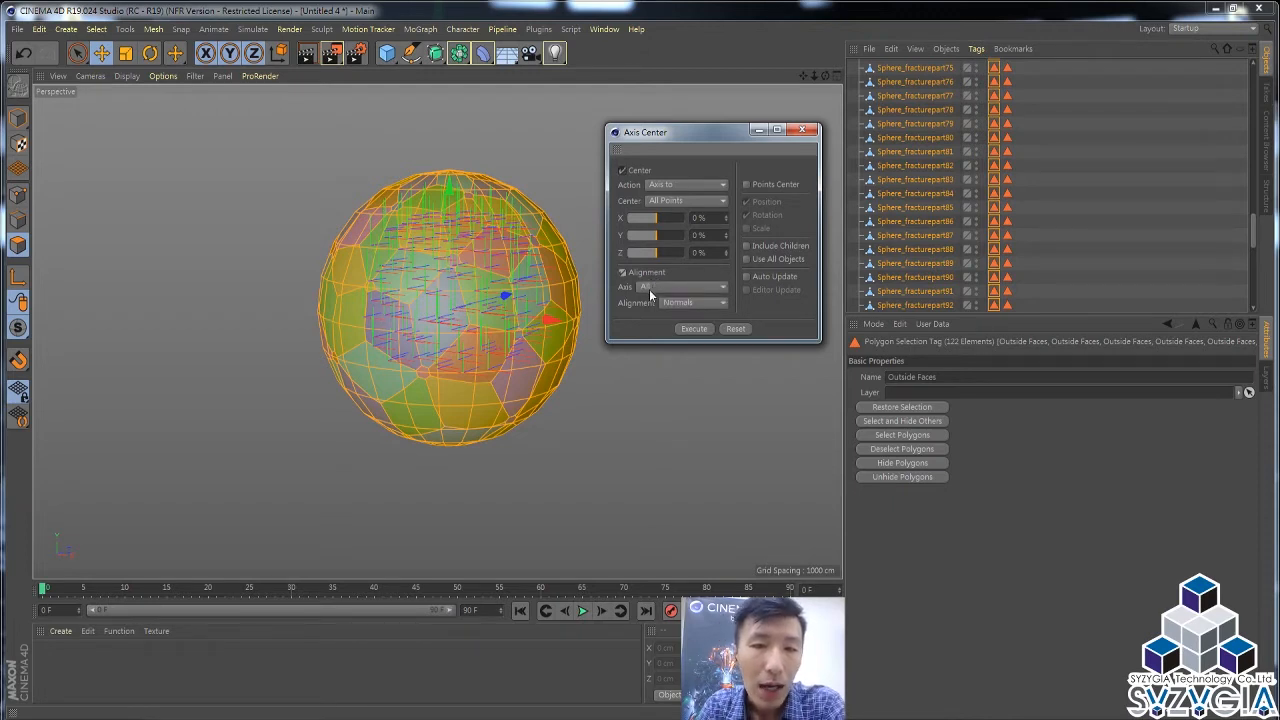
left_click(671, 285)
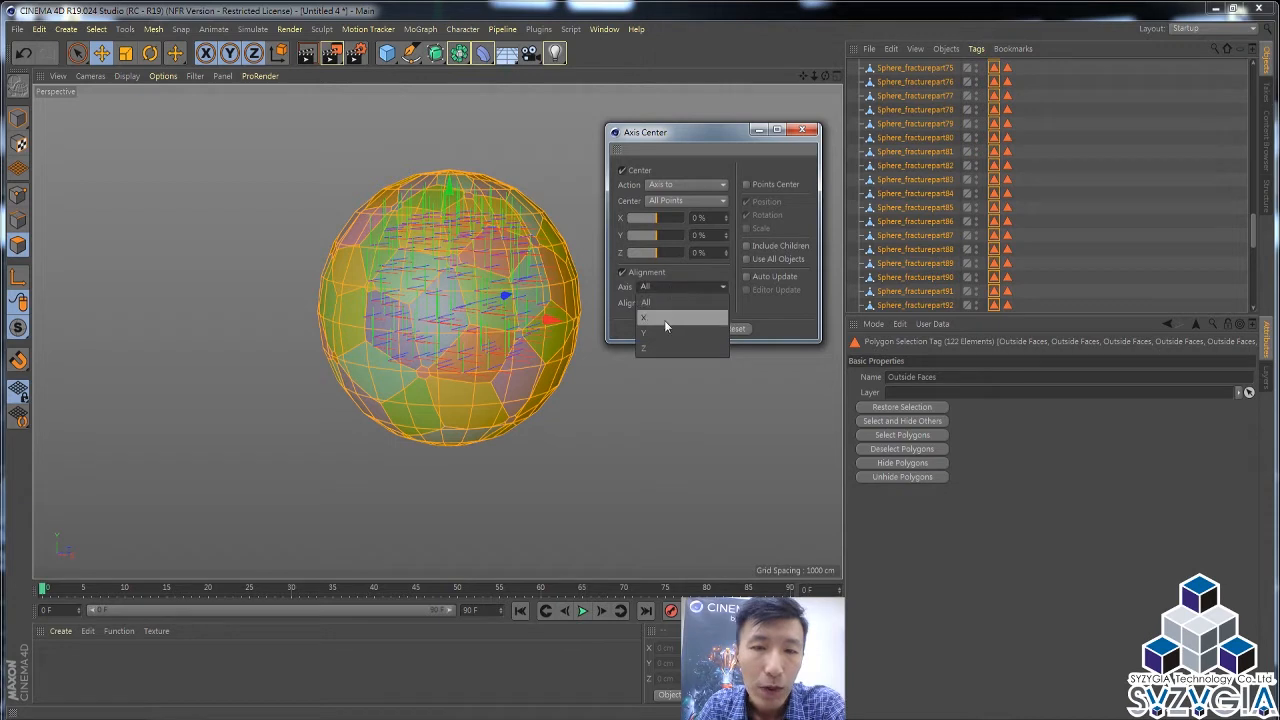
left_click(664, 320)
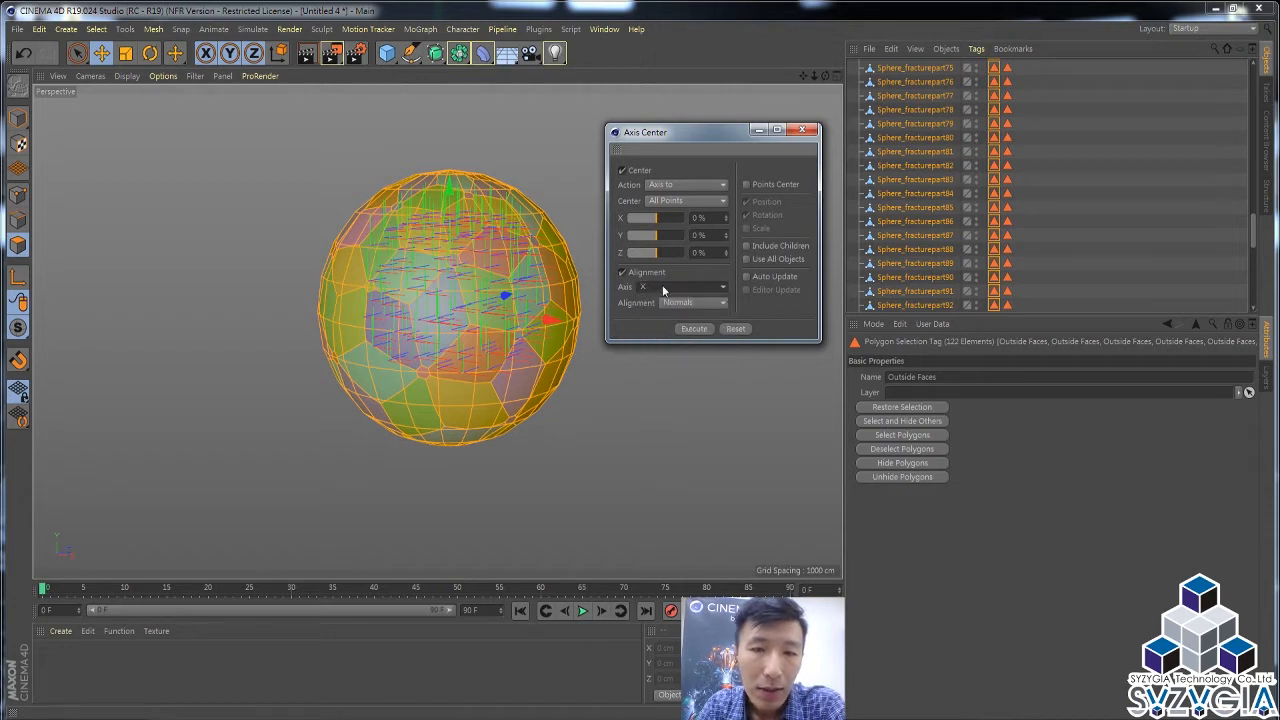
left_click(662, 285)
left_click(660, 332)
left_click(685, 328)
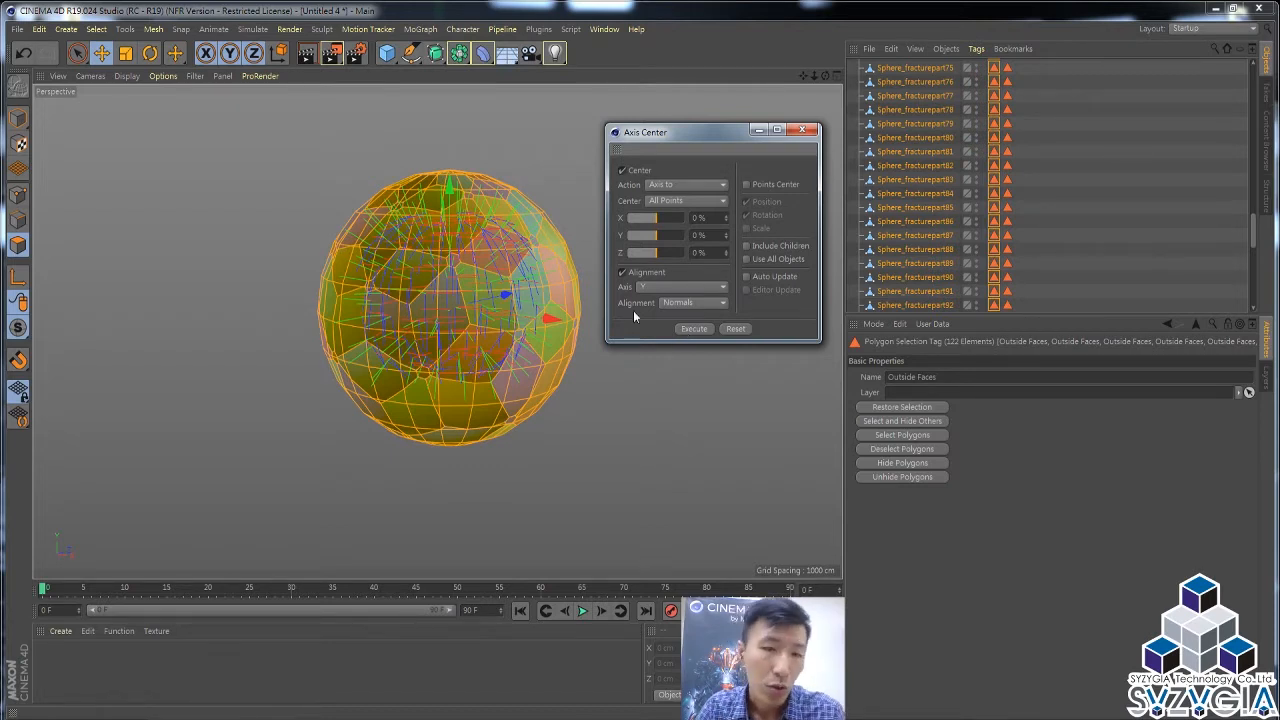
Step: Examine the axis orientation of several individual fracture pieces around the sphere
mouse_move(471, 301)
left_mouse_down("alt")
mouse_move(502, 316)
mouse_move(577, 266)
mouse_move(600, 306)
mouse_move(484, 320)
left_mouse_up("alt")
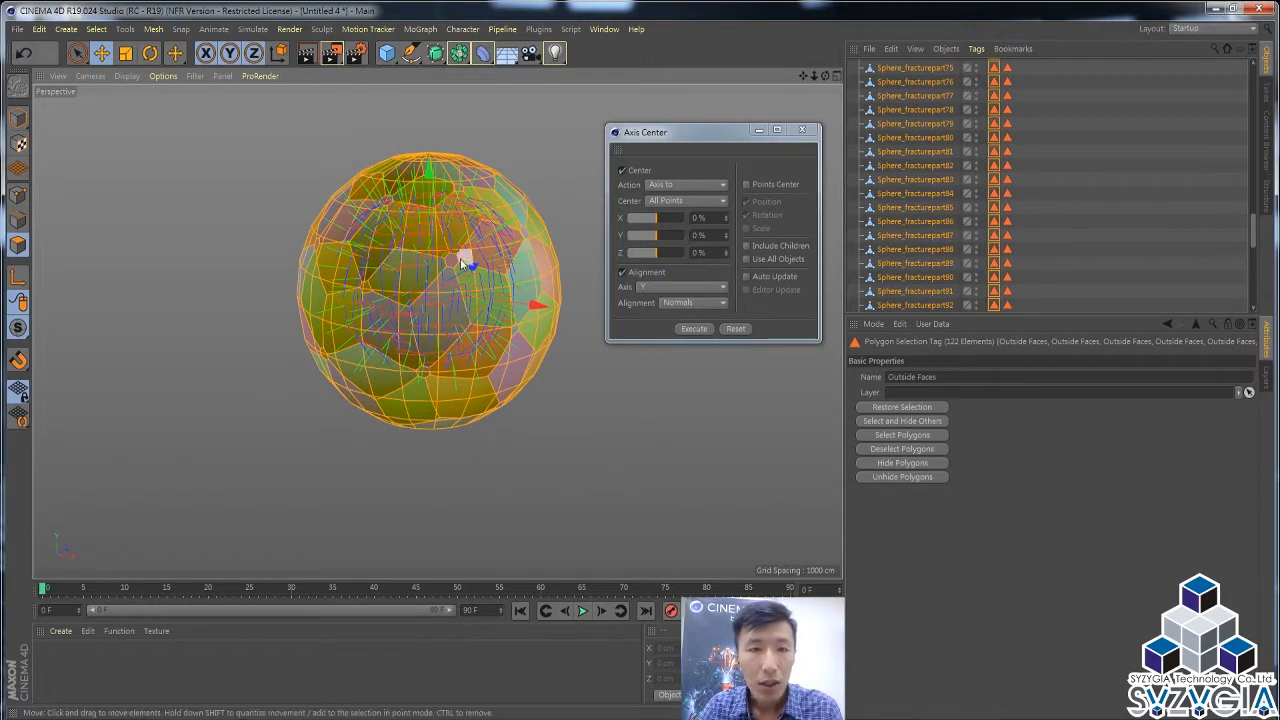
left_click_drag(383, 274, 389, 303, "alt")
right_click_drag(410, 274, 437, 258, "alt")
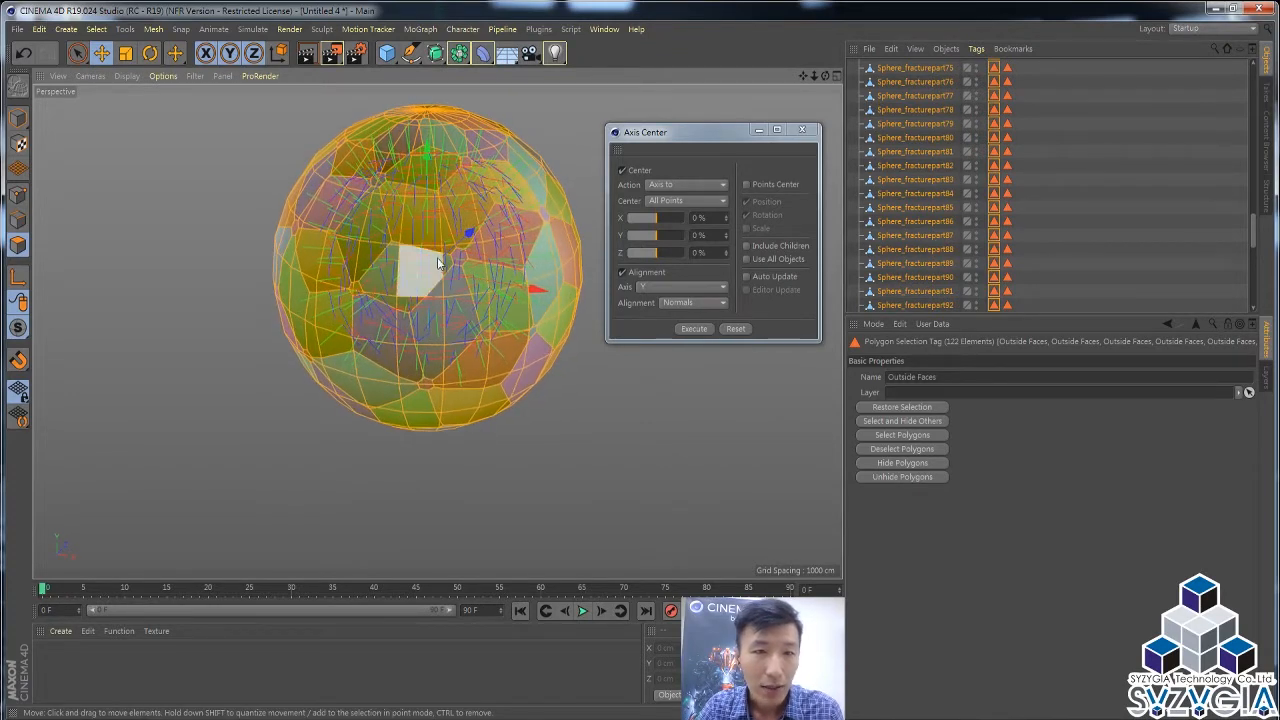
left_click_drag(437, 263, 437, 250, "alt")
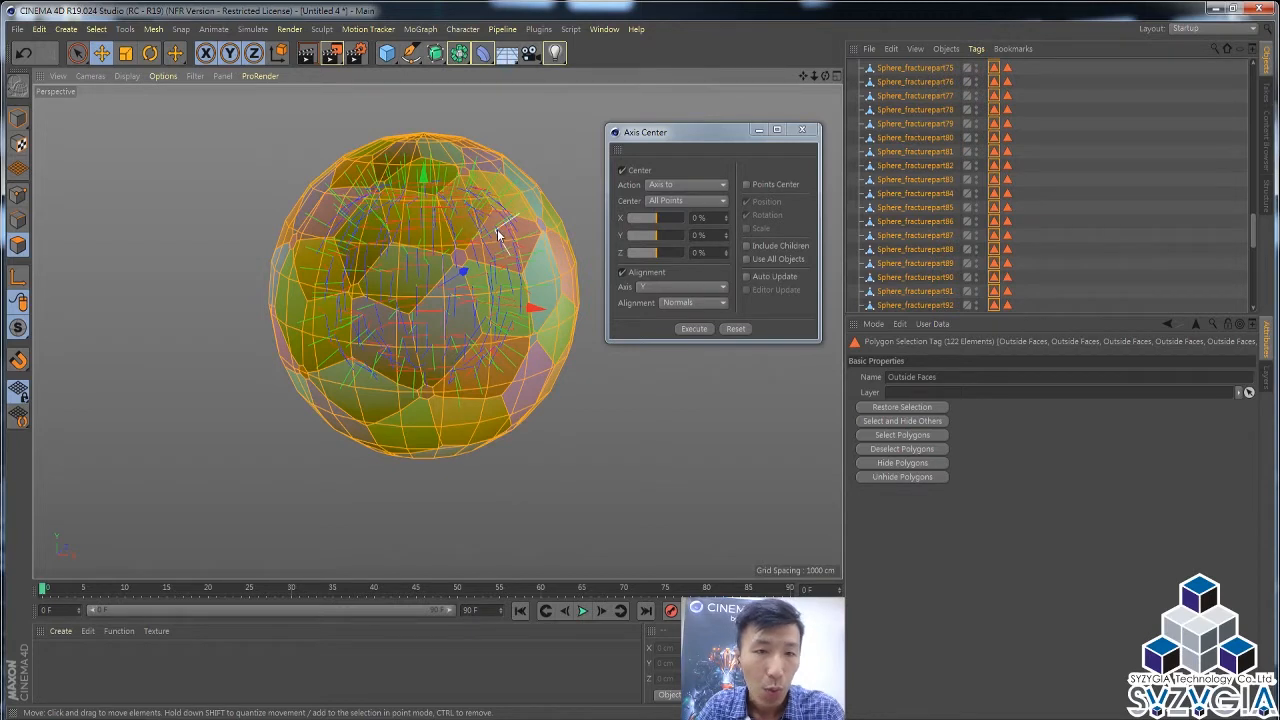
left_click(921, 210)
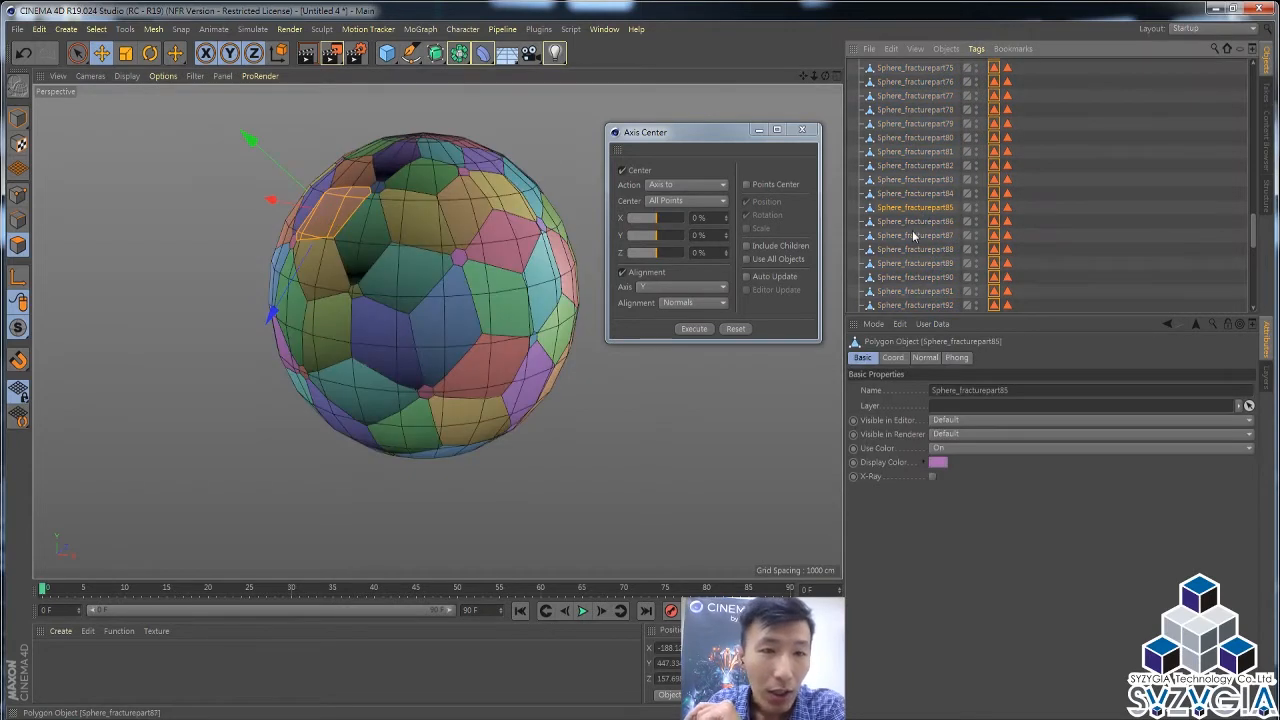
left_click(913, 277)
left_click(895, 151)
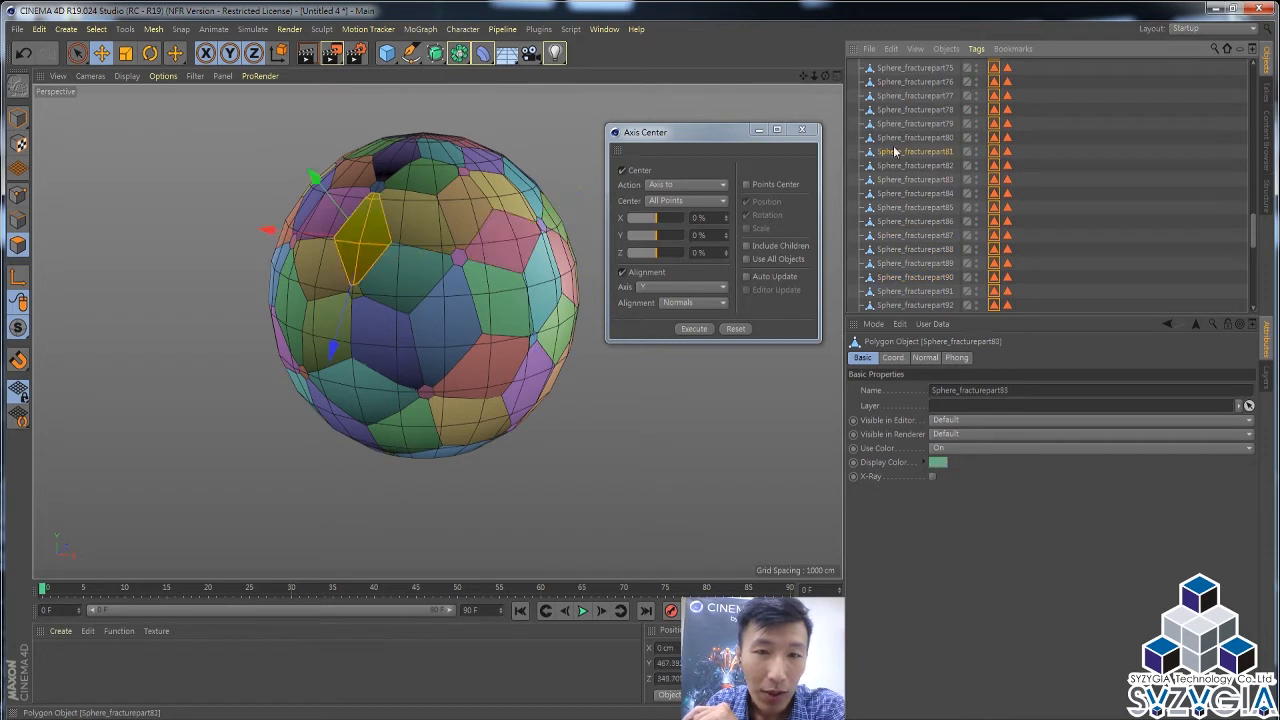
left_click(895, 207)
left_click(895, 250)
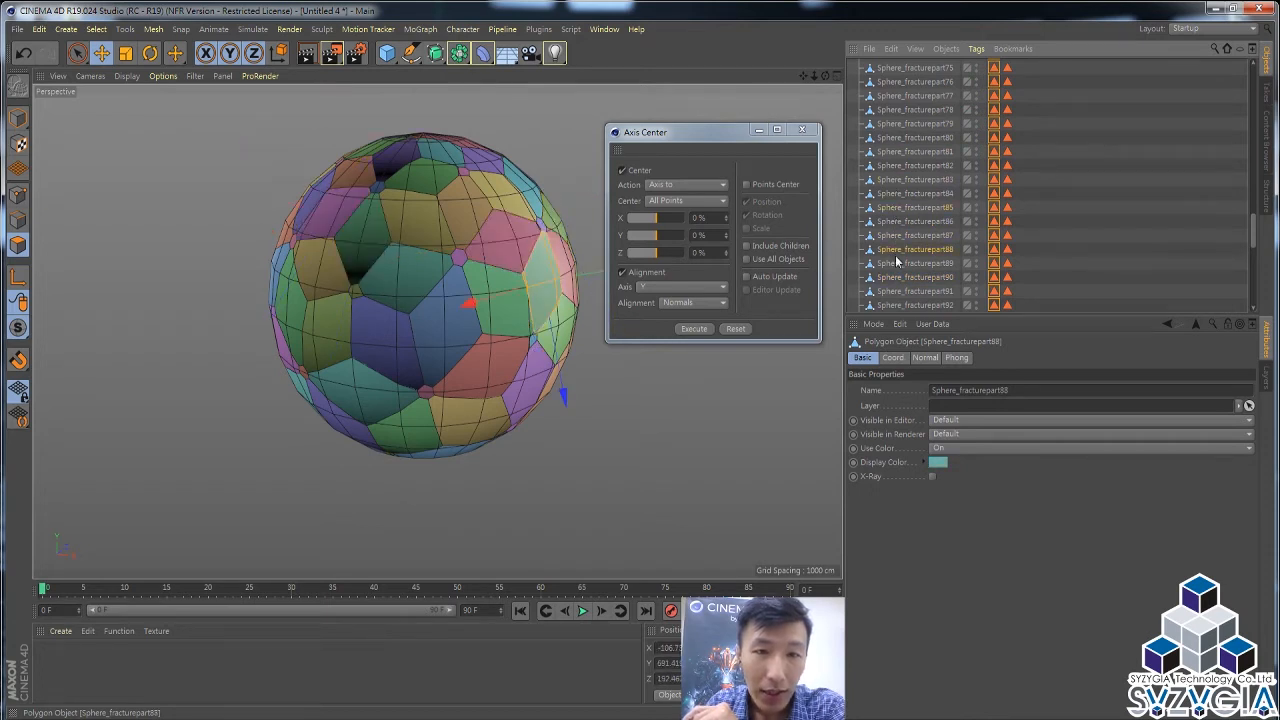
scroll(895, 255, "down", 2)
left_click(901, 264)
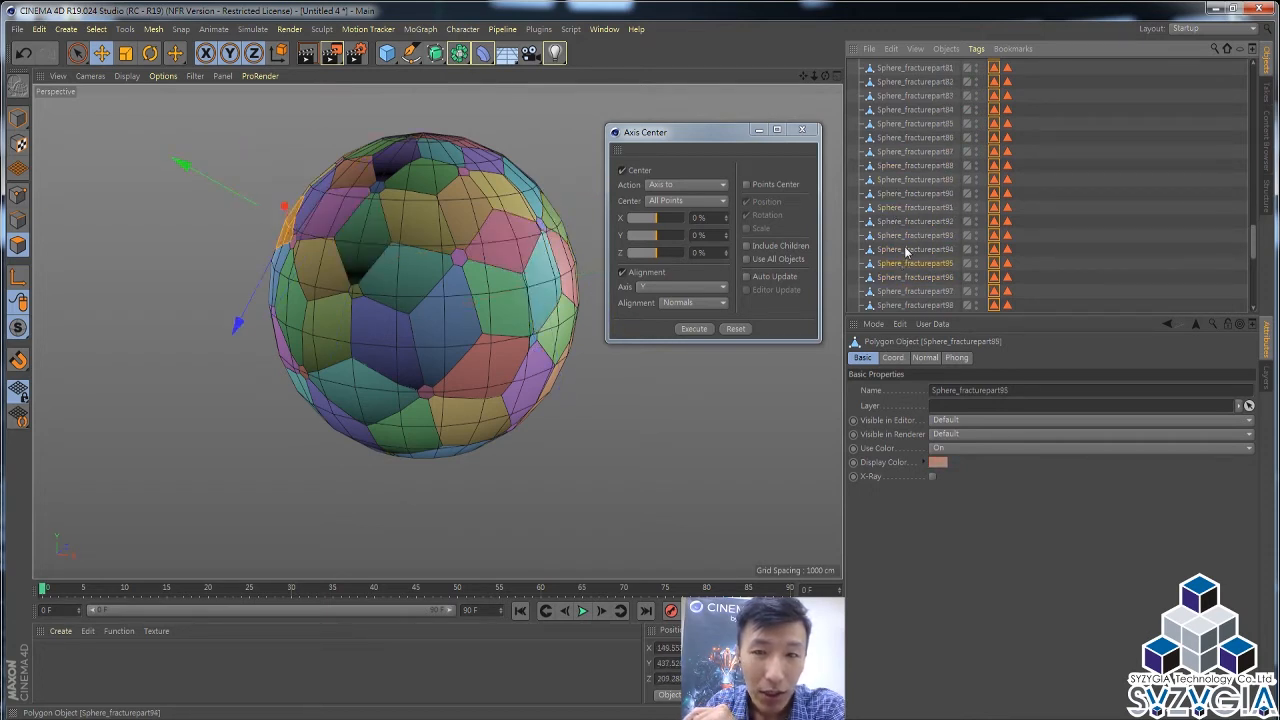
scroll(904, 246, "up", 20)
left_click(904, 246)
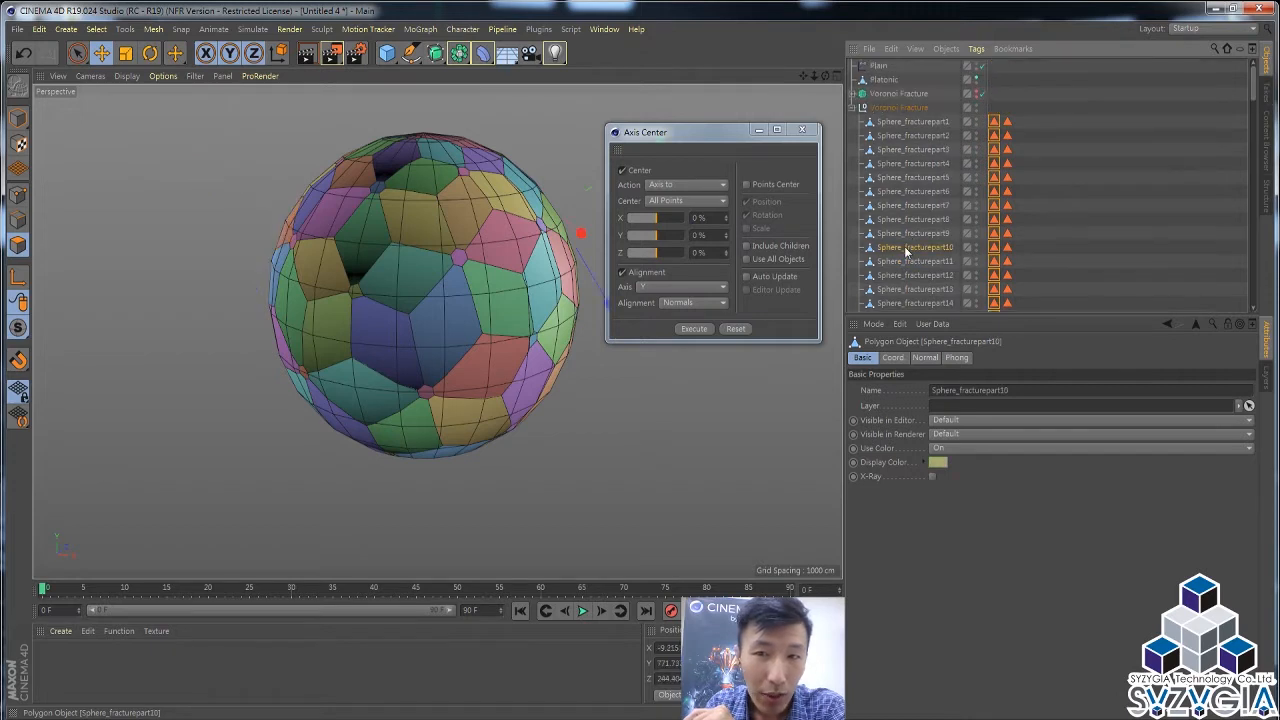
left_click(898, 167)
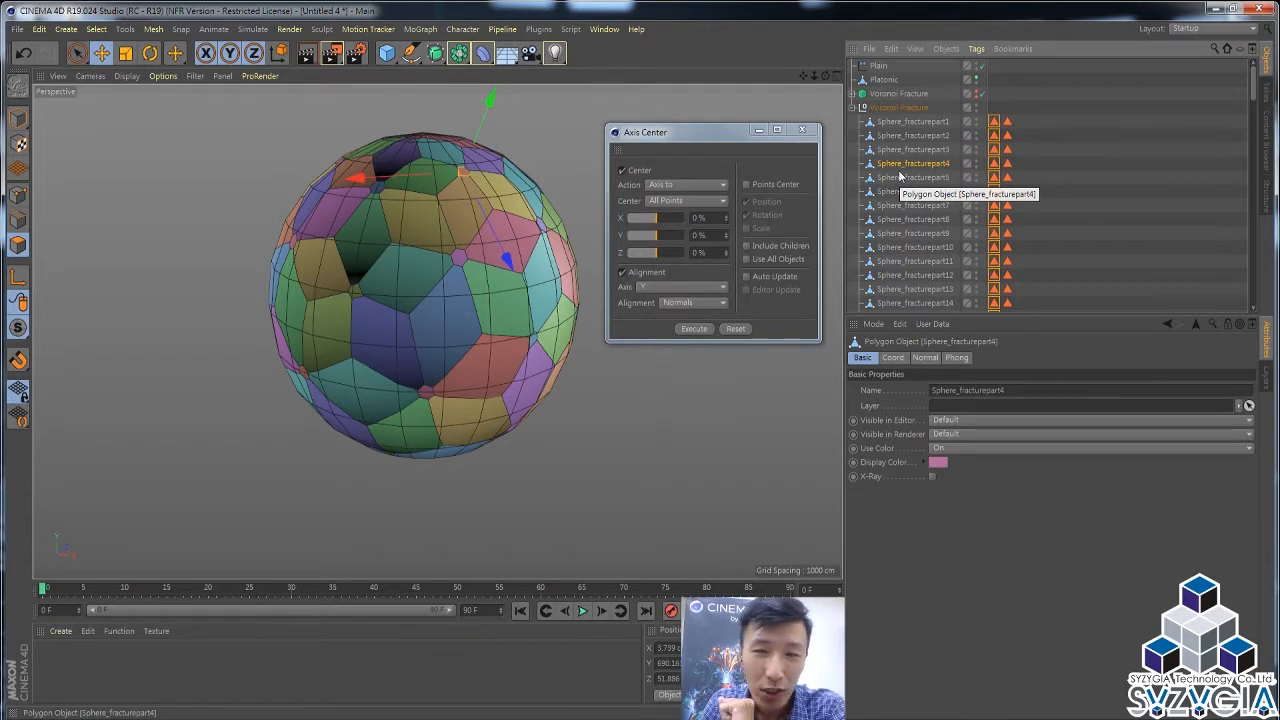
Step: Put all sphere pieces directly inside a new MoGraph Fracture object, deleting their Voronoi Fracture null without its children
left_click(899, 107)
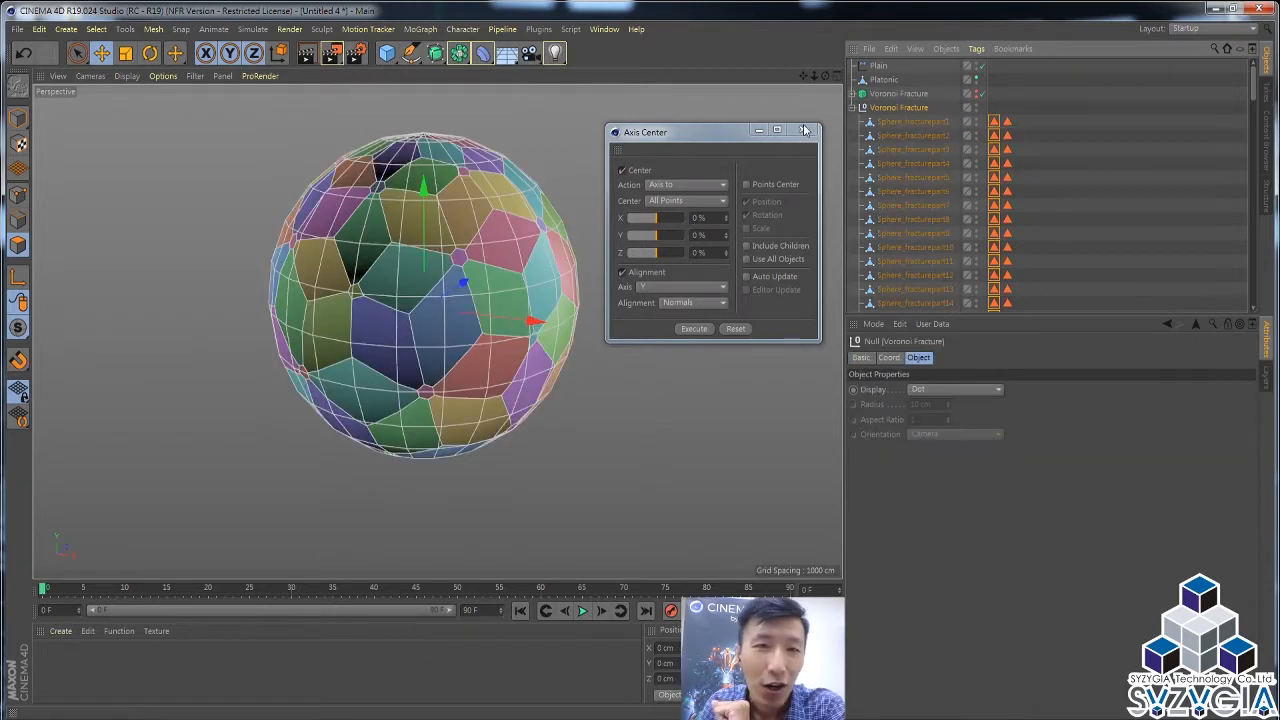
left_click(414, 29)
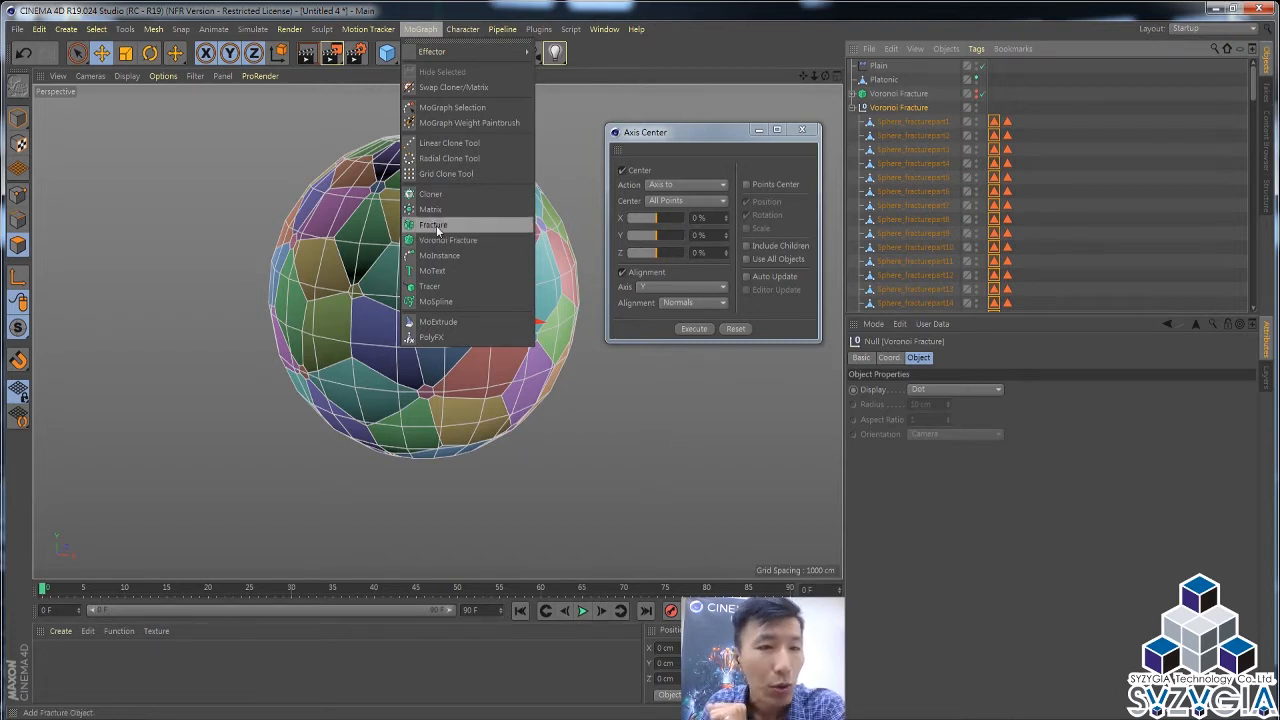
left_click(436, 228)
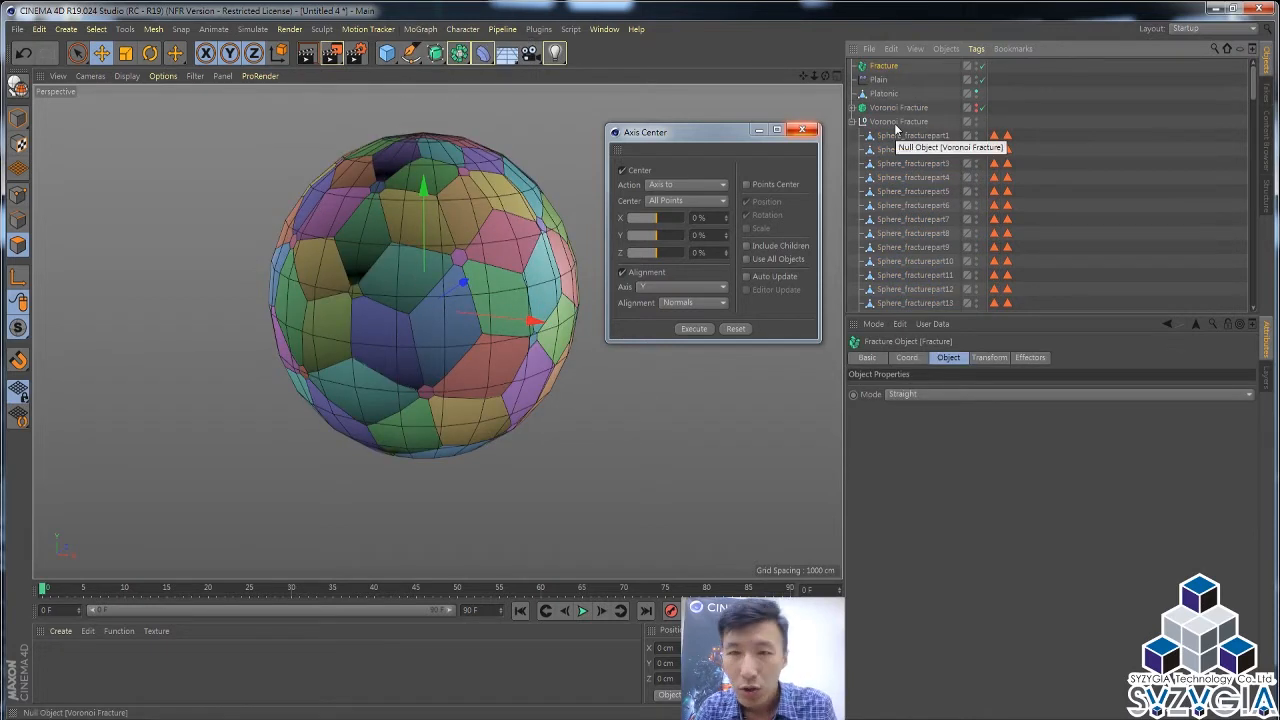
left_click_drag(897, 121, 886, 64)
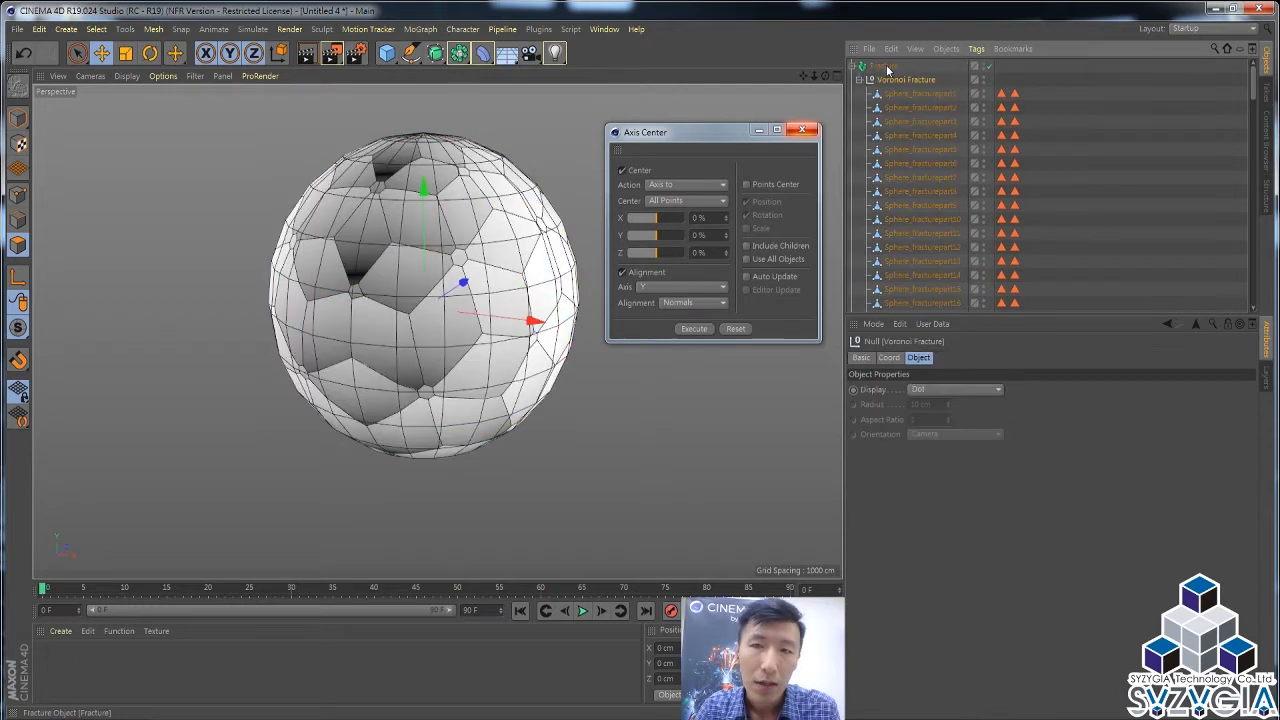
right_click(889, 79)
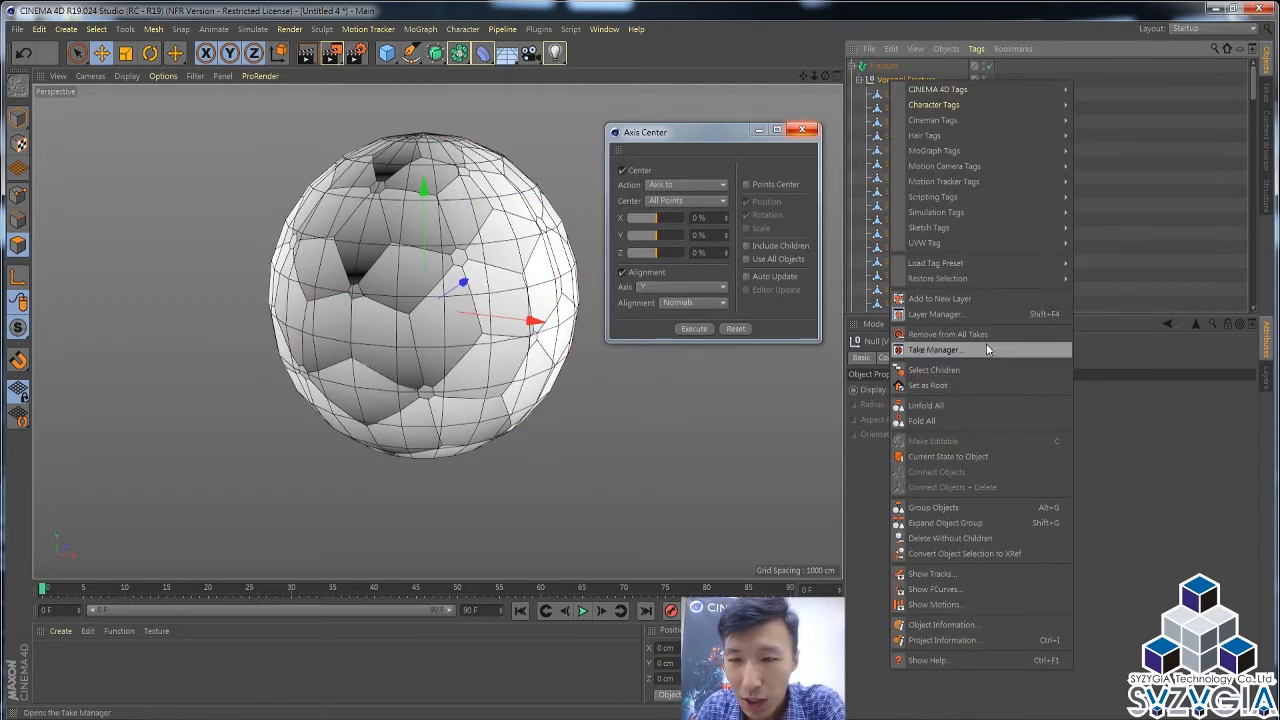
left_click(965, 540)
Step: Examine the axis orientation of several pieces inside the Fracture object, such as Sphere_fracturepart122 and Sphere_fracturepart101, and collapse its hierarchy
left_click(911, 81)
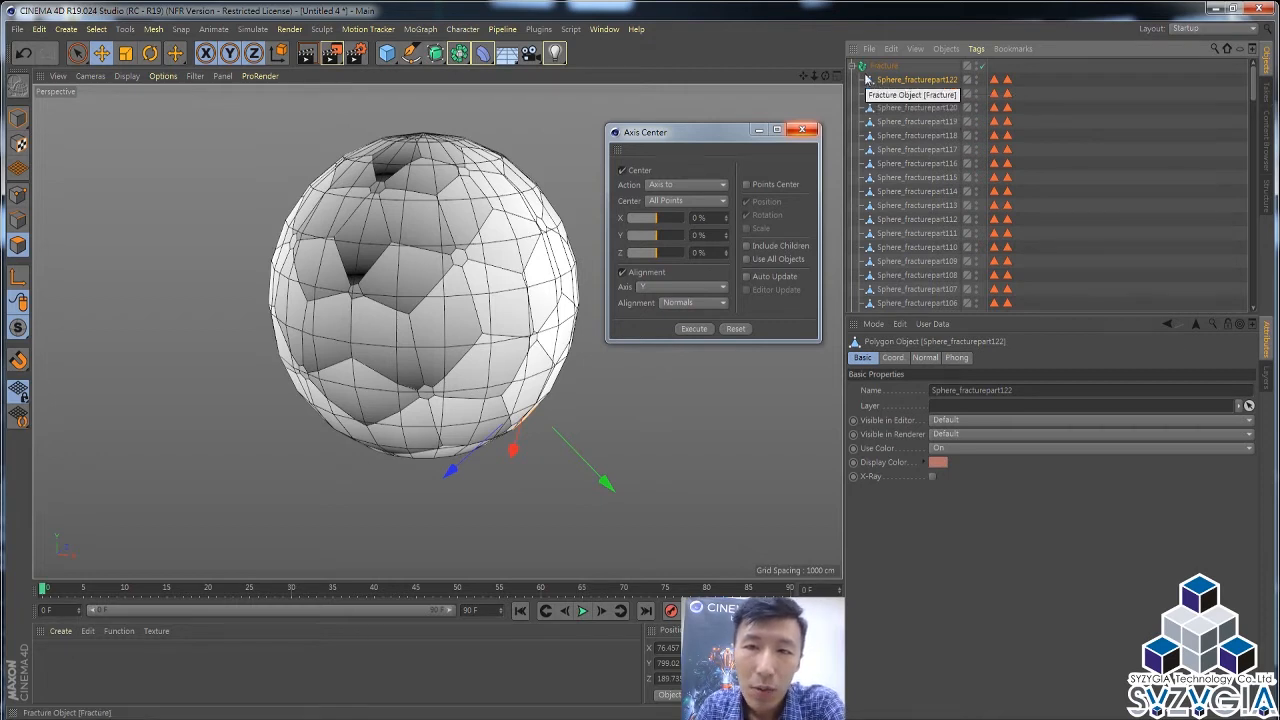
left_click(883, 66)
left_click(885, 82)
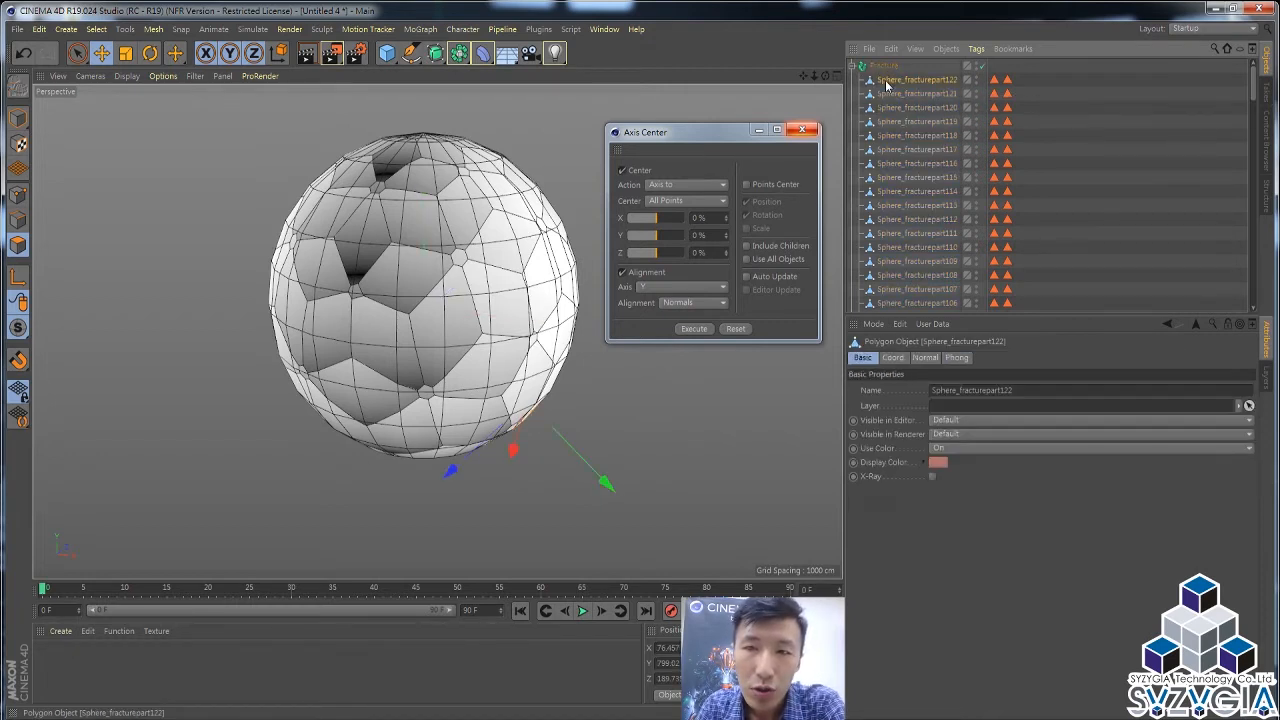
left_click(894, 120)
left_click(891, 165)
left_click(894, 207)
scroll(894, 208, "down", 4)
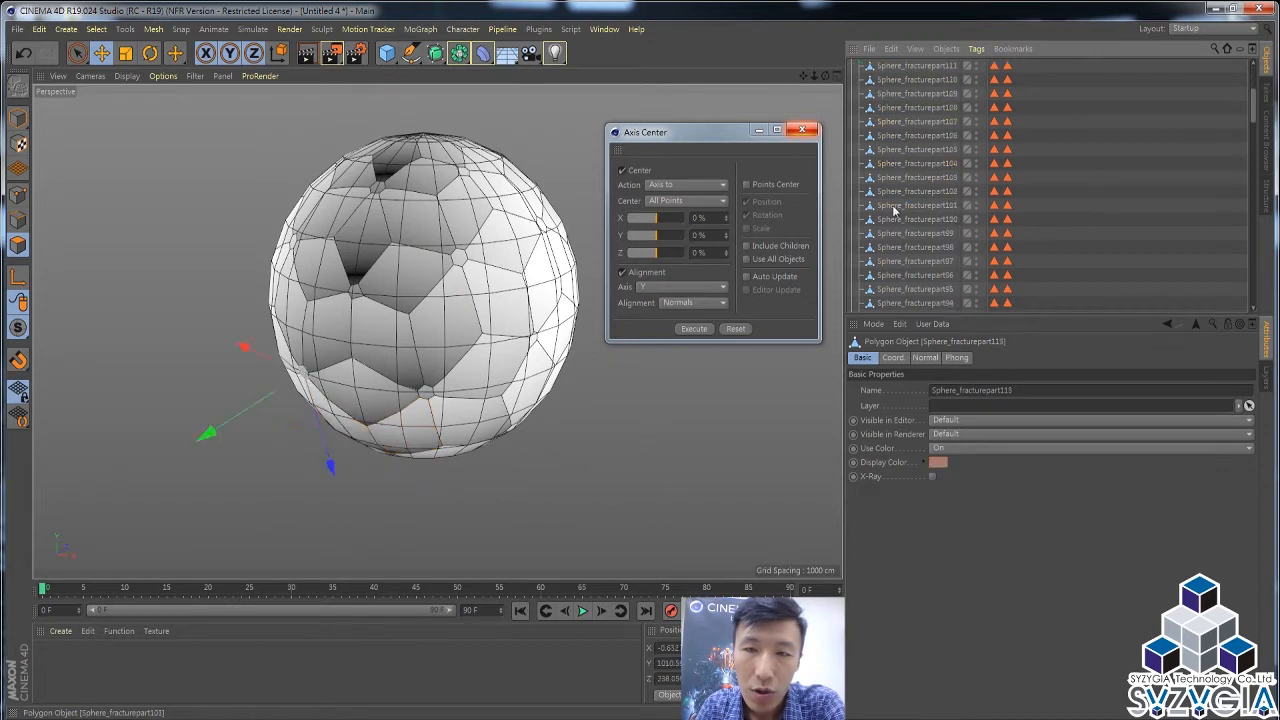
left_click(894, 207)
scroll(894, 204, "up", 4)
left_click(853, 66)
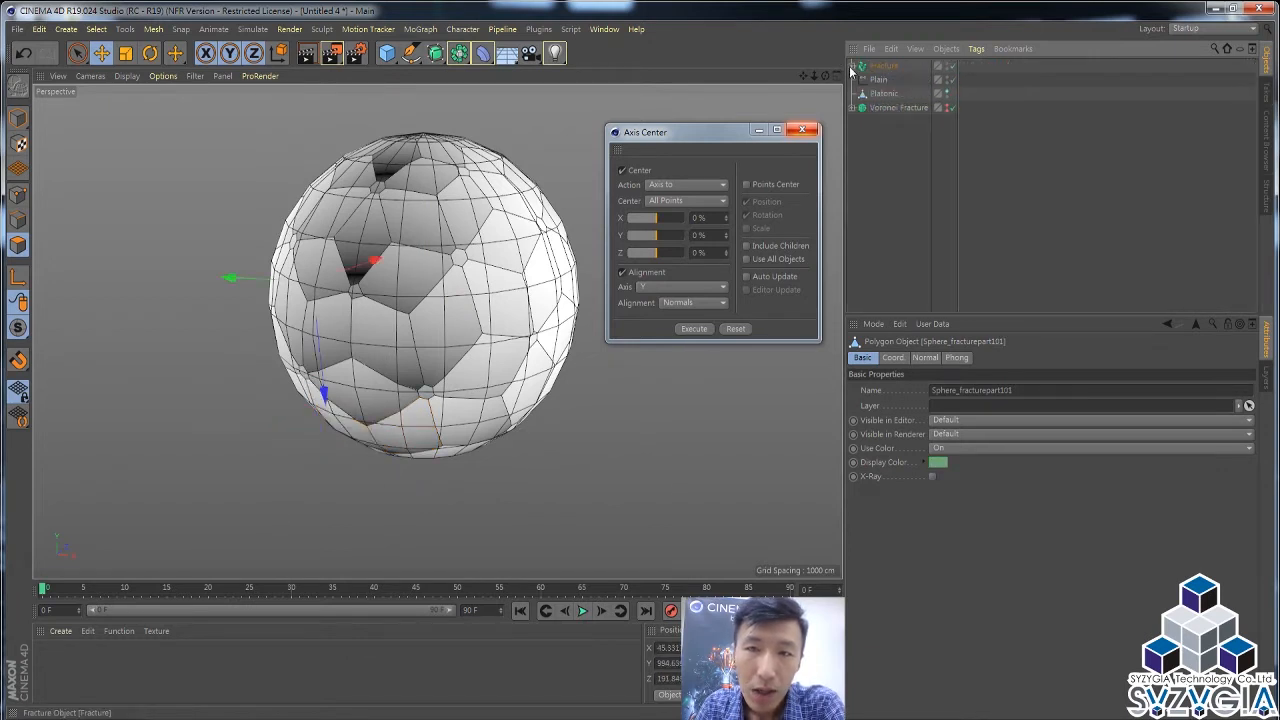
Step: Assign the existing Plain effector to the Fracture object's effectors list
left_click(883, 66)
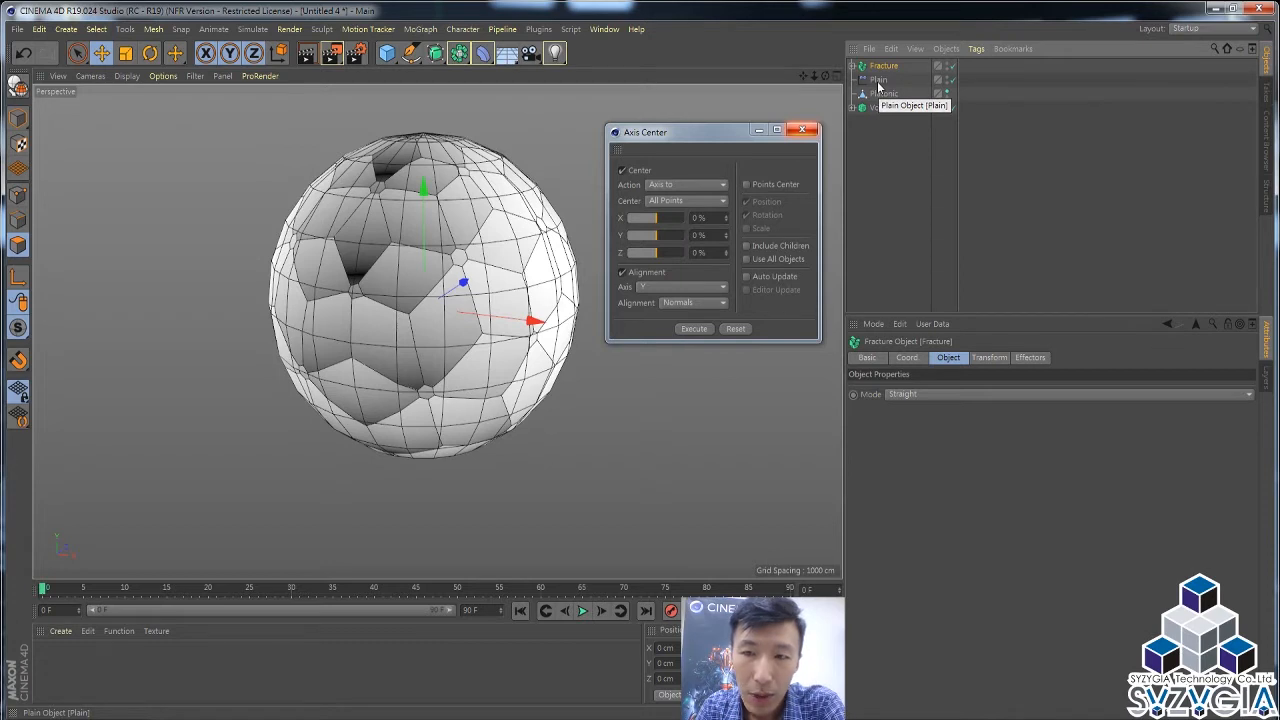
left_click(1030, 358)
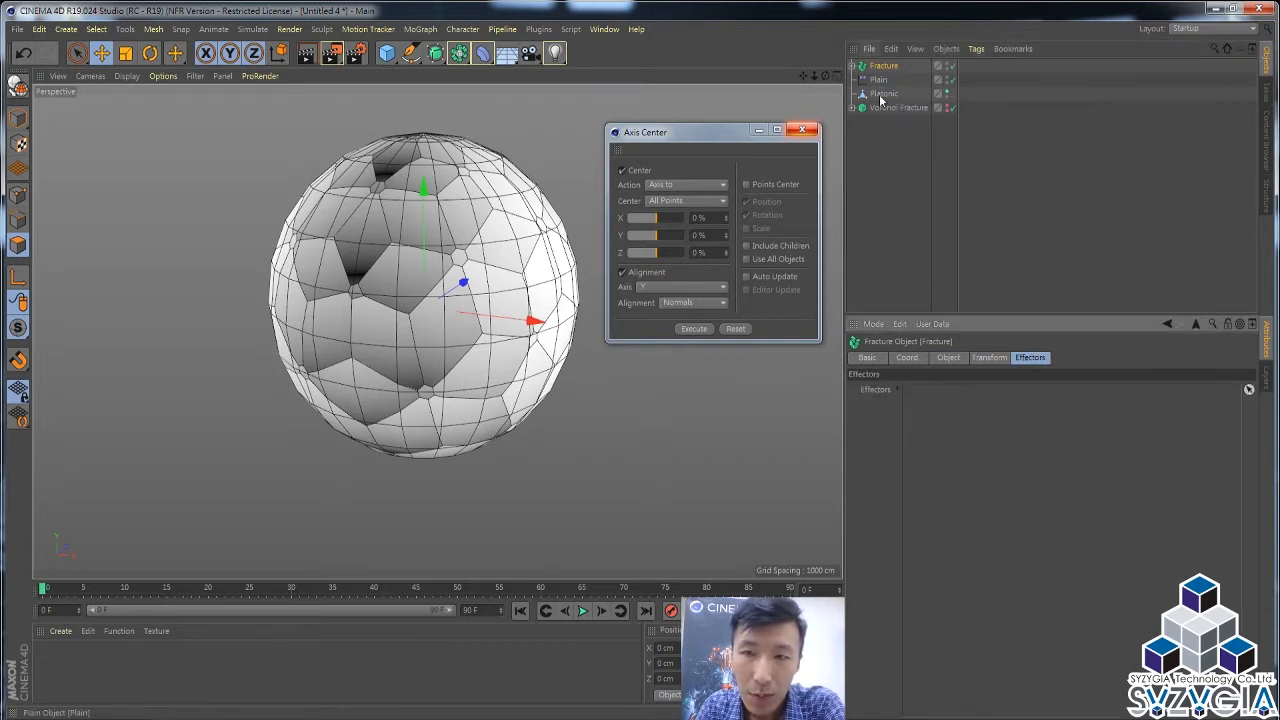
left_click_drag(881, 97, 964, 396)
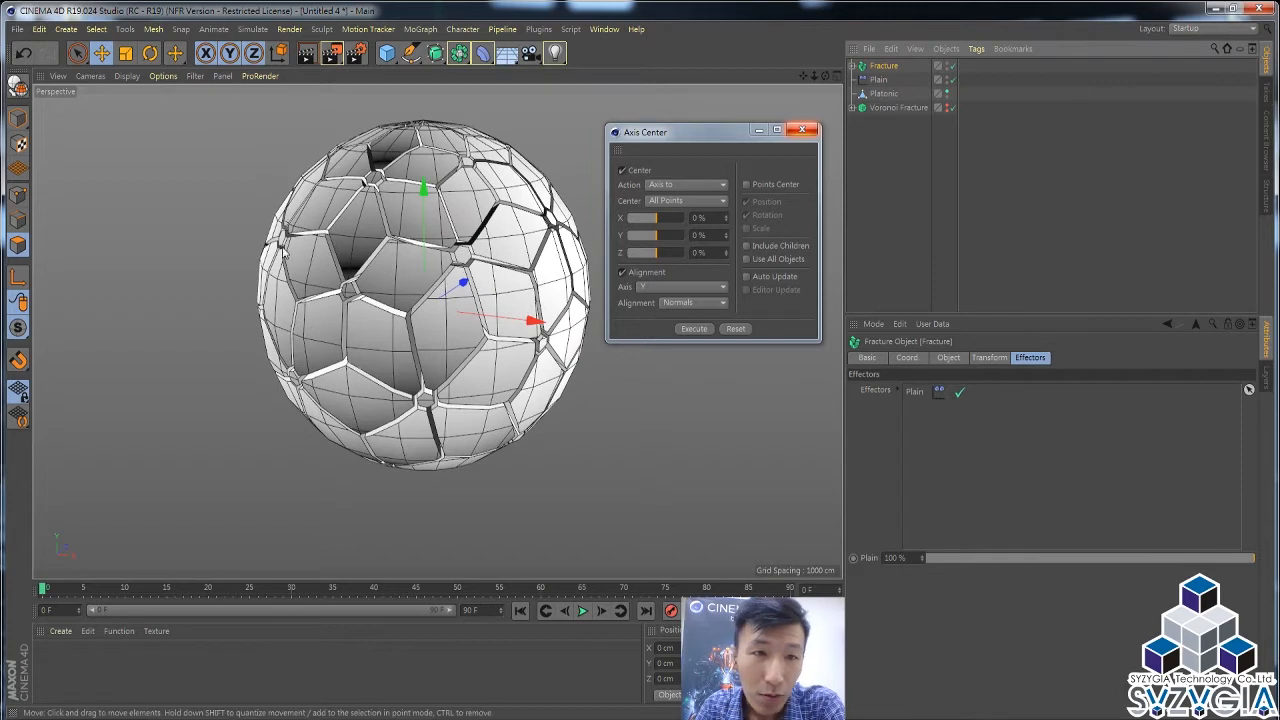
left_click(943, 358)
left_click(910, 358)
left_click(990, 358)
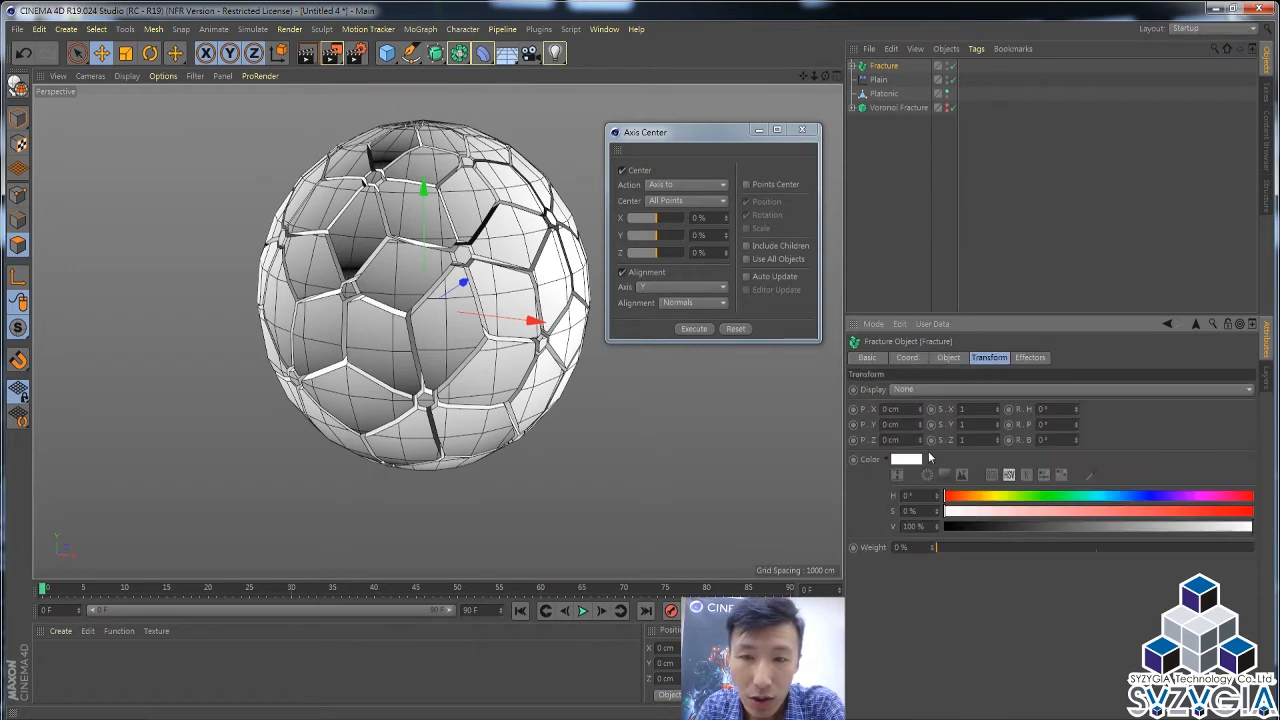
left_click(945, 358)
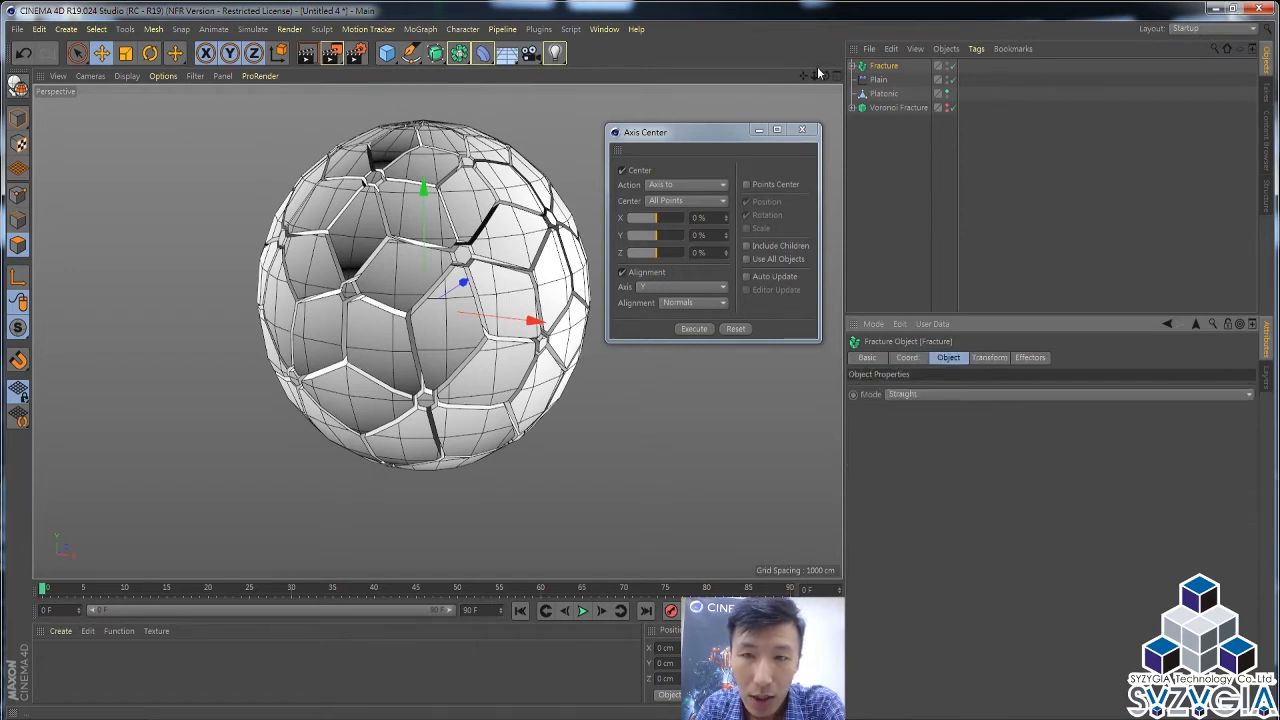
Step: Set the Plain effector's Y position to 75 cm and disable the effector
left_click(878, 79)
left_click(989, 357)
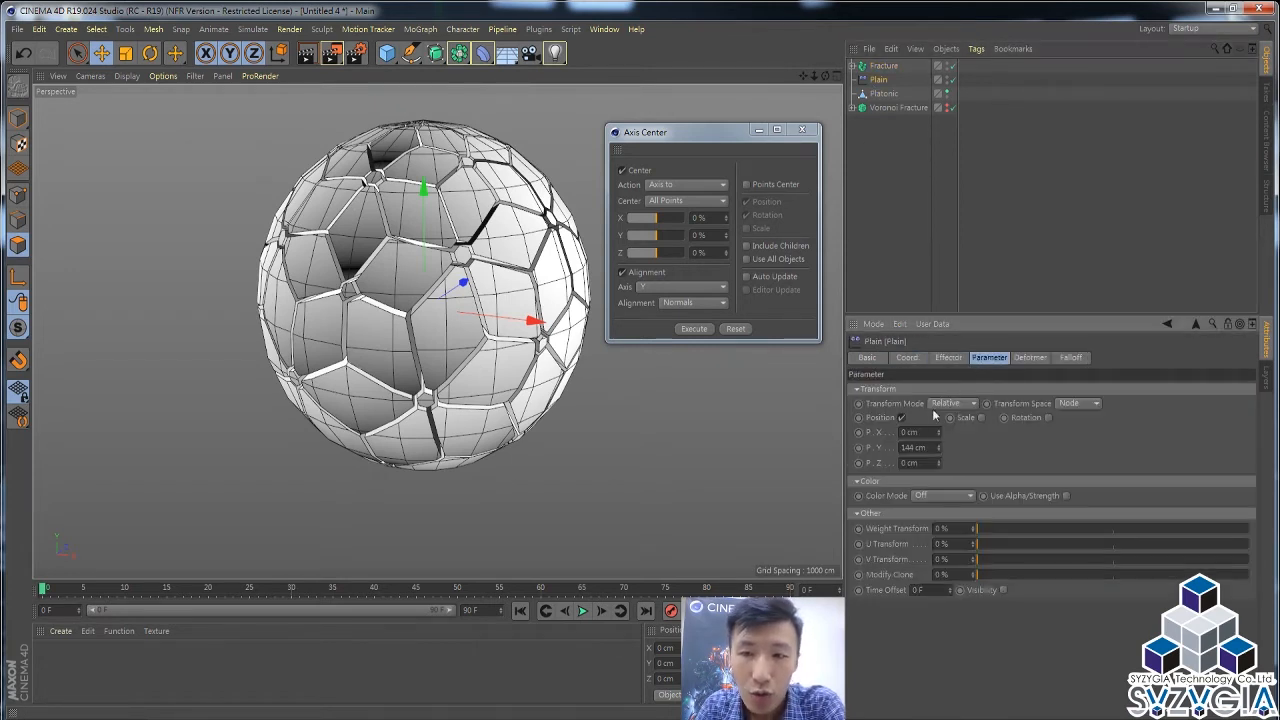
mouse_move(940, 446)
left_mouse_down()
mouse_move(1060, 420)
mouse_move(927, 443)
left_mouse_up()
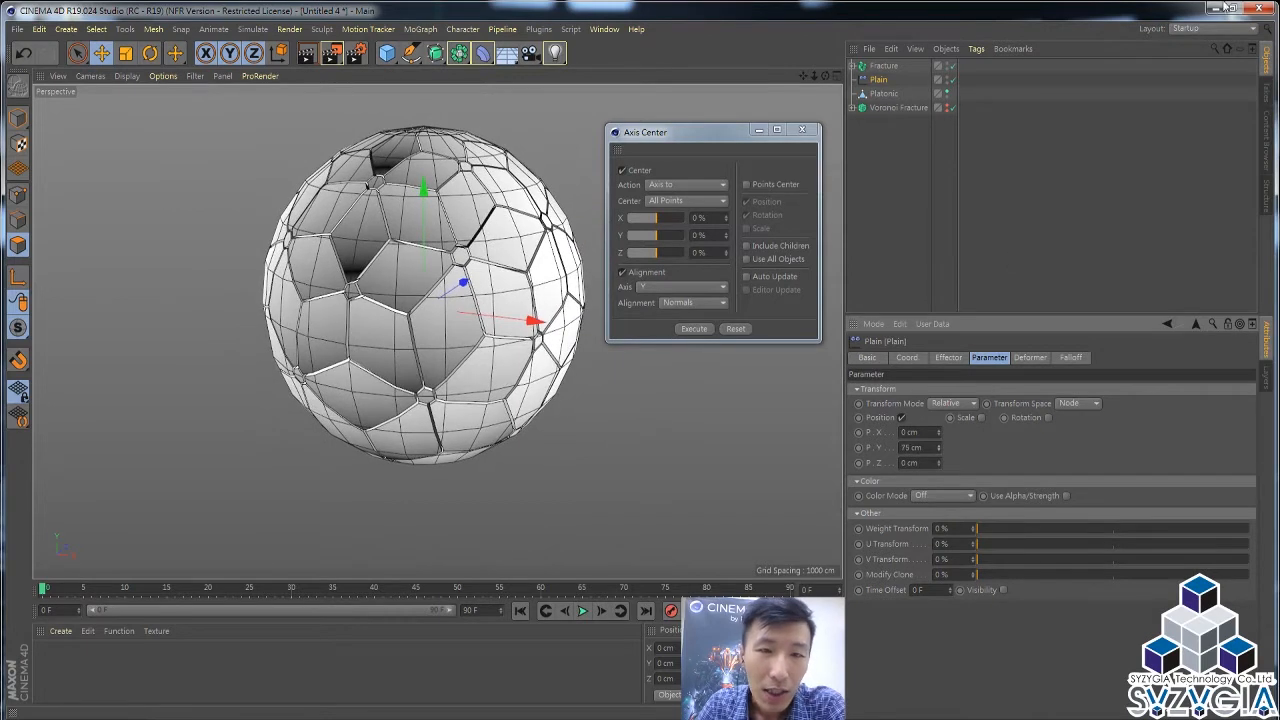
left_click(952, 80)
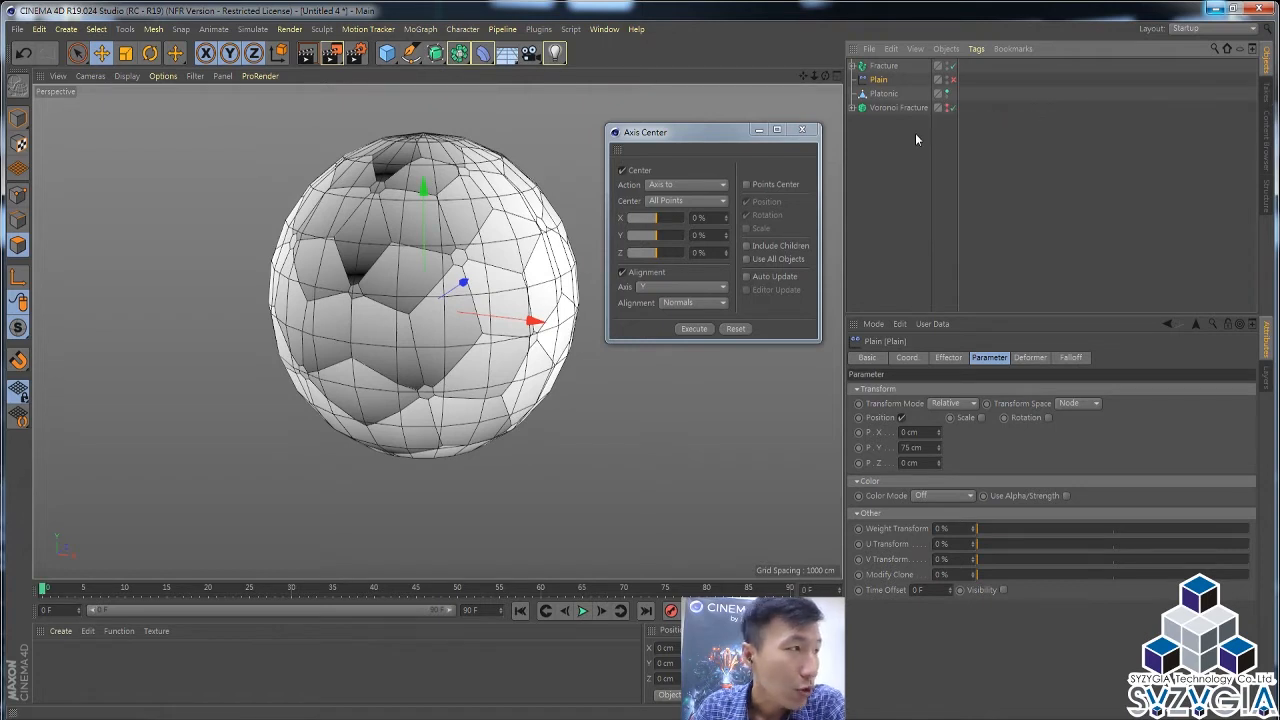
left_click(801, 130)
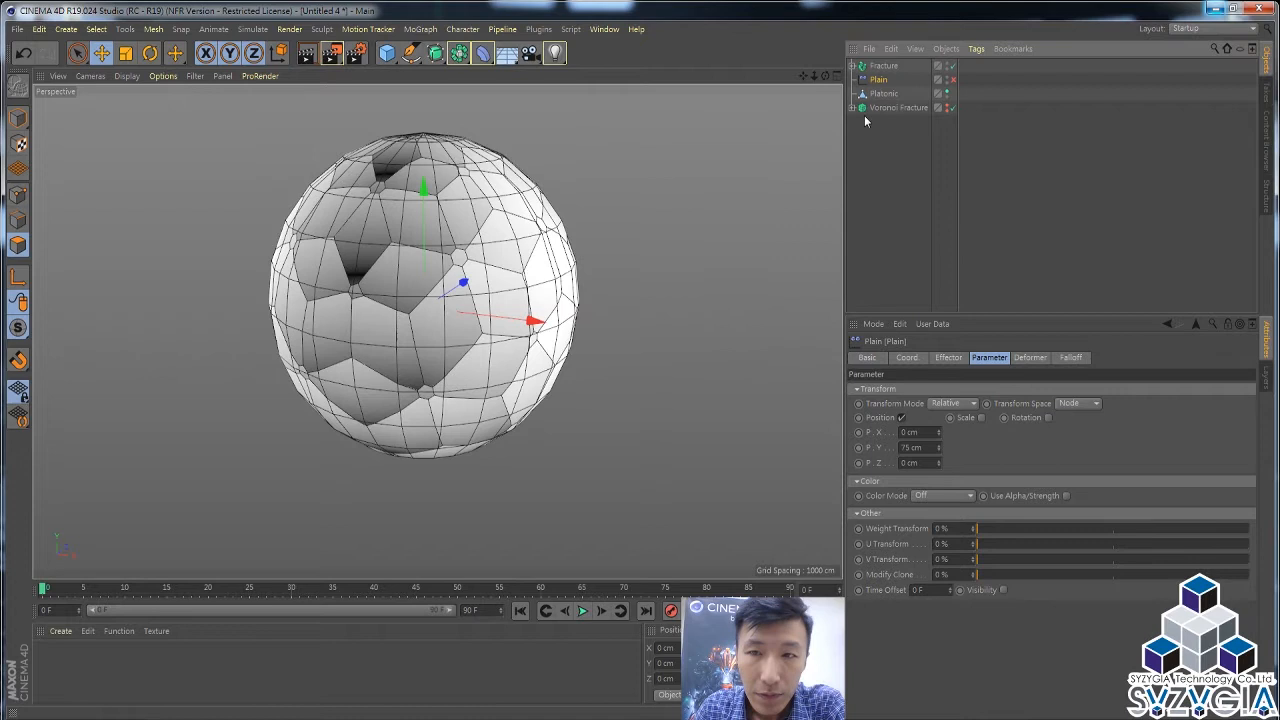
Step: Add a Sound effector to the Fracture object and switch off Plain in the object's effectors list
left_click(883, 65)
left_click(421, 29)
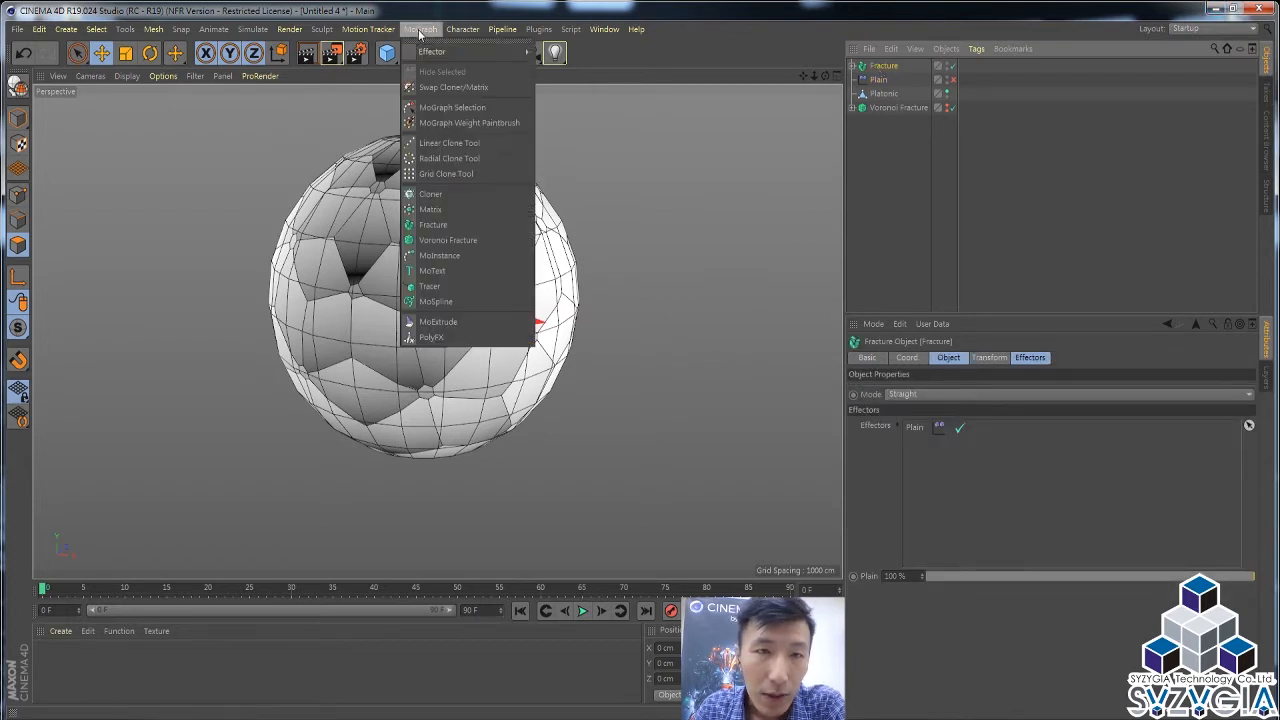
mouse_move(439, 55)
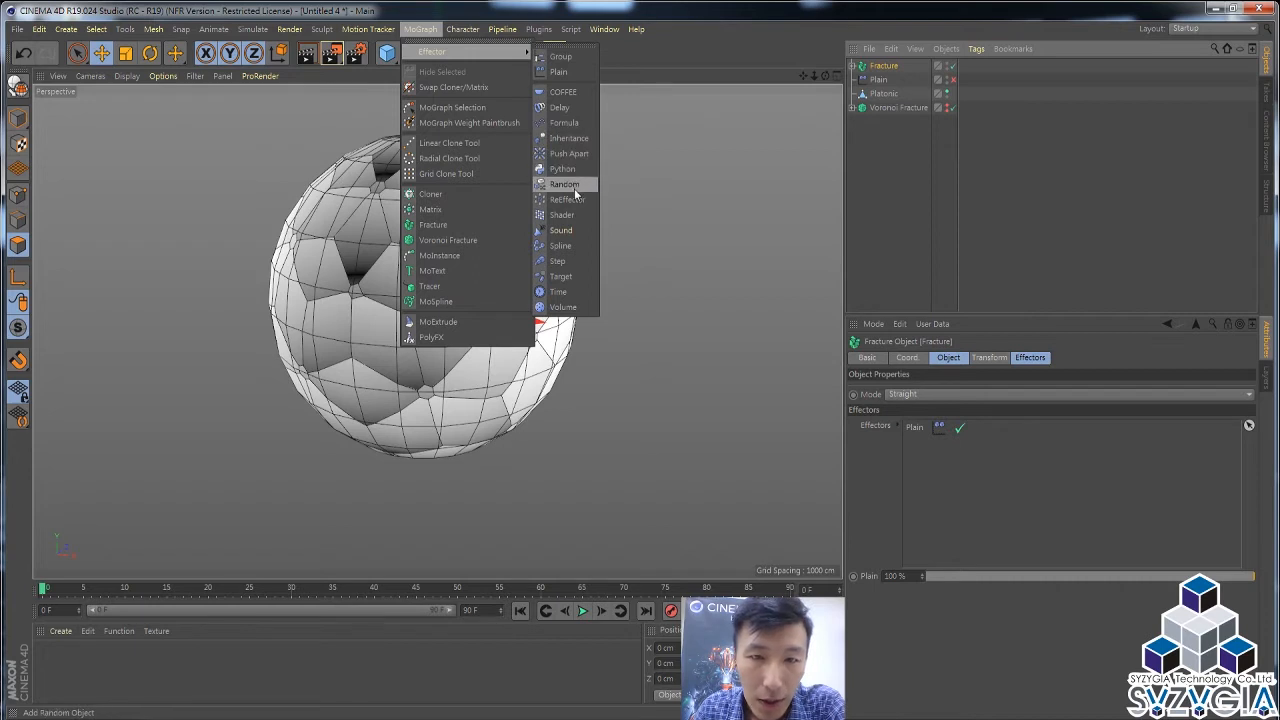
left_click(575, 229)
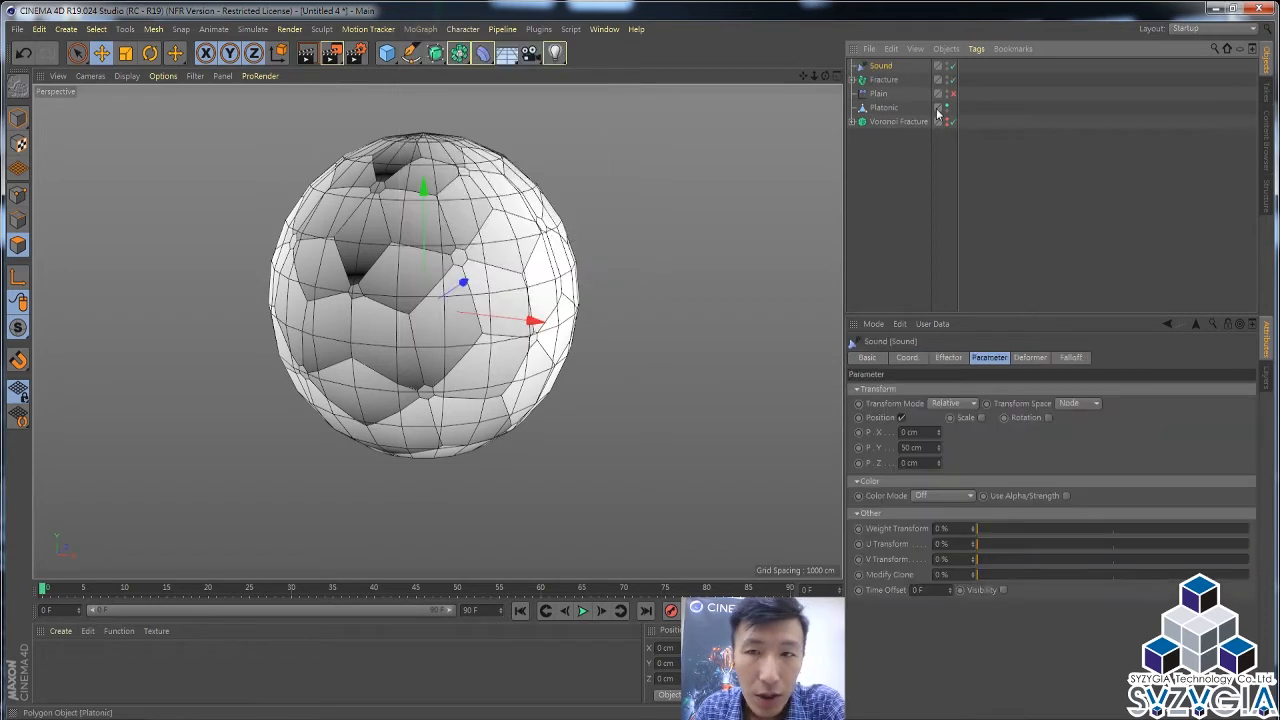
left_click(884, 79)
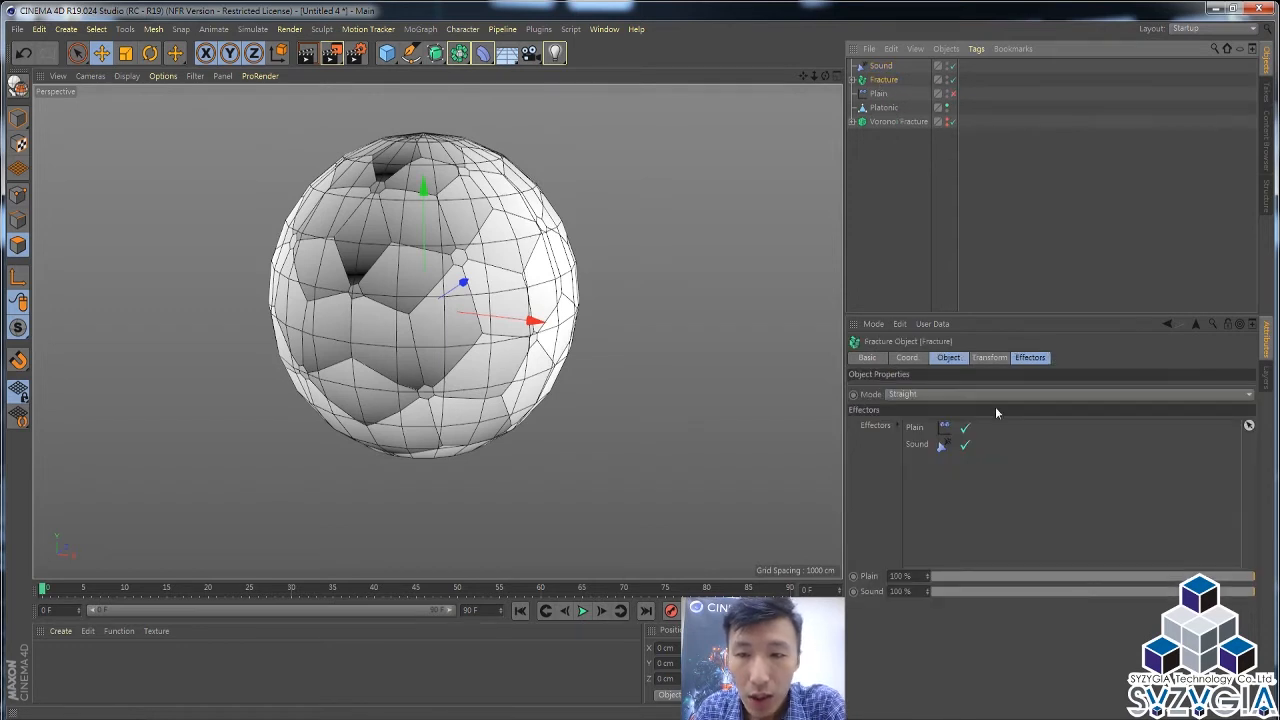
left_click(1031, 358)
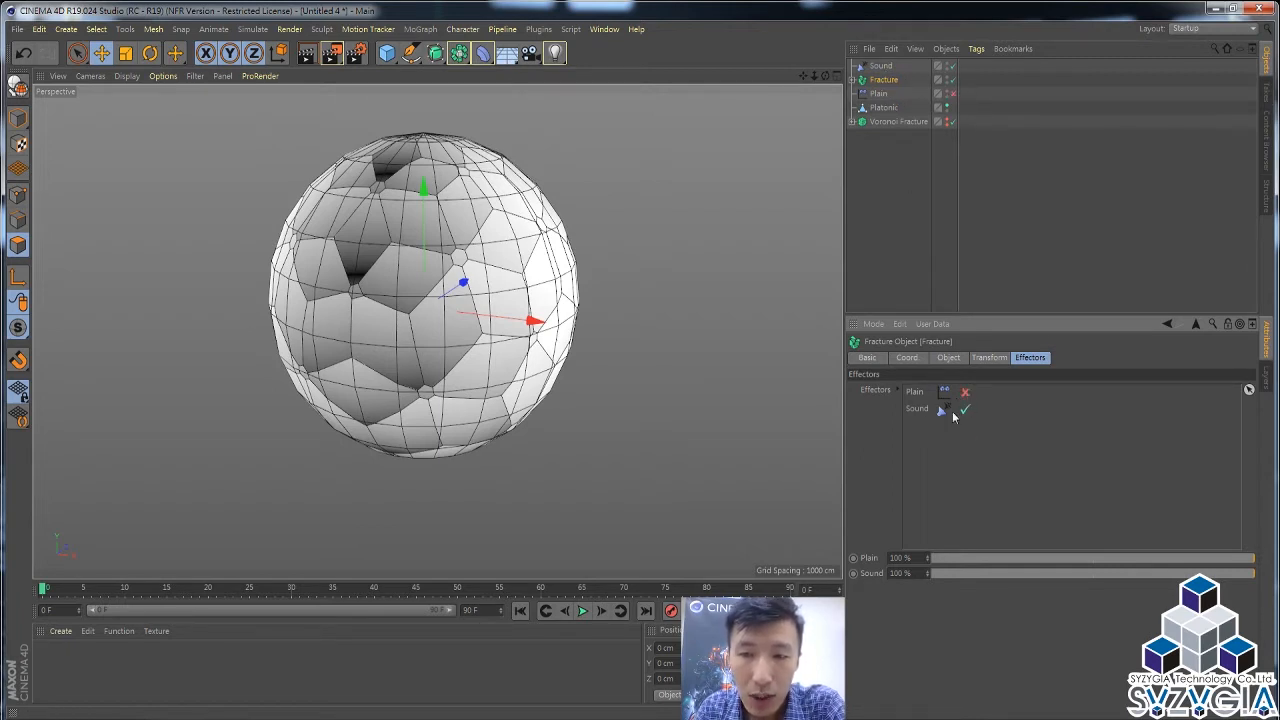
Step: Load the Haus_Guest MP3 file as the Sound effector's sound track
left_click(905, 65)
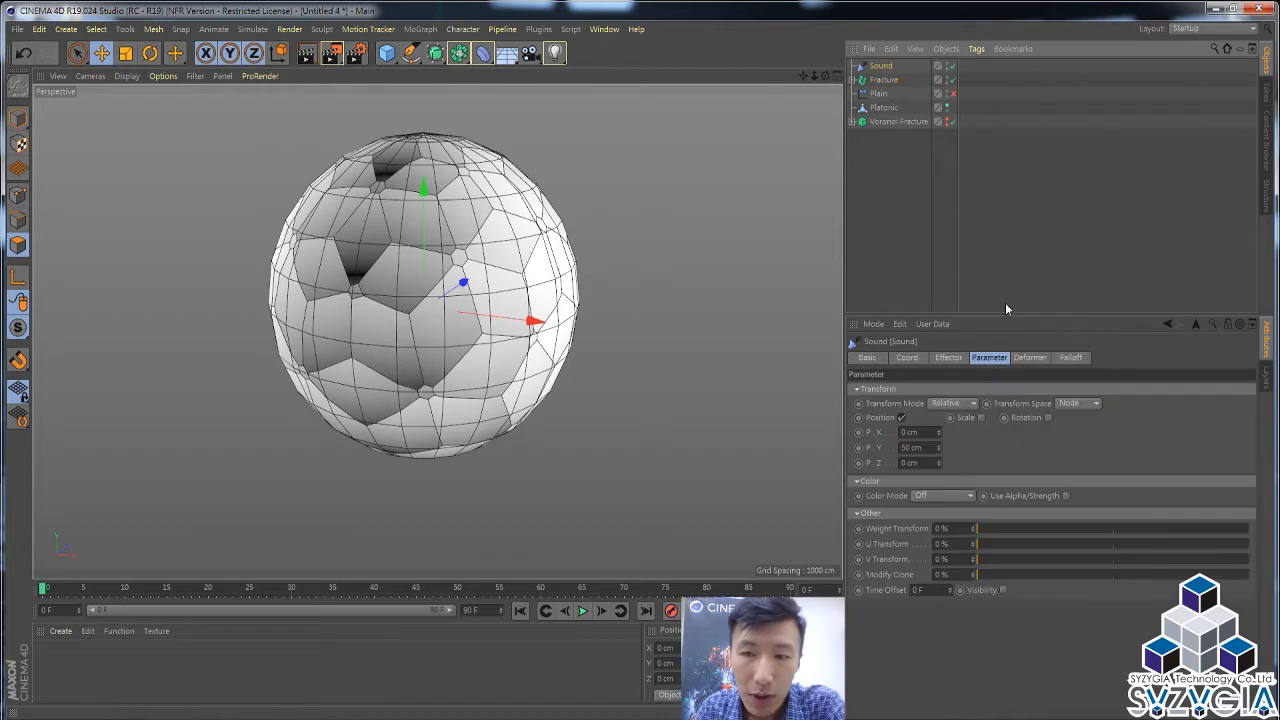
left_click_drag(1005, 316, 1003, 195)
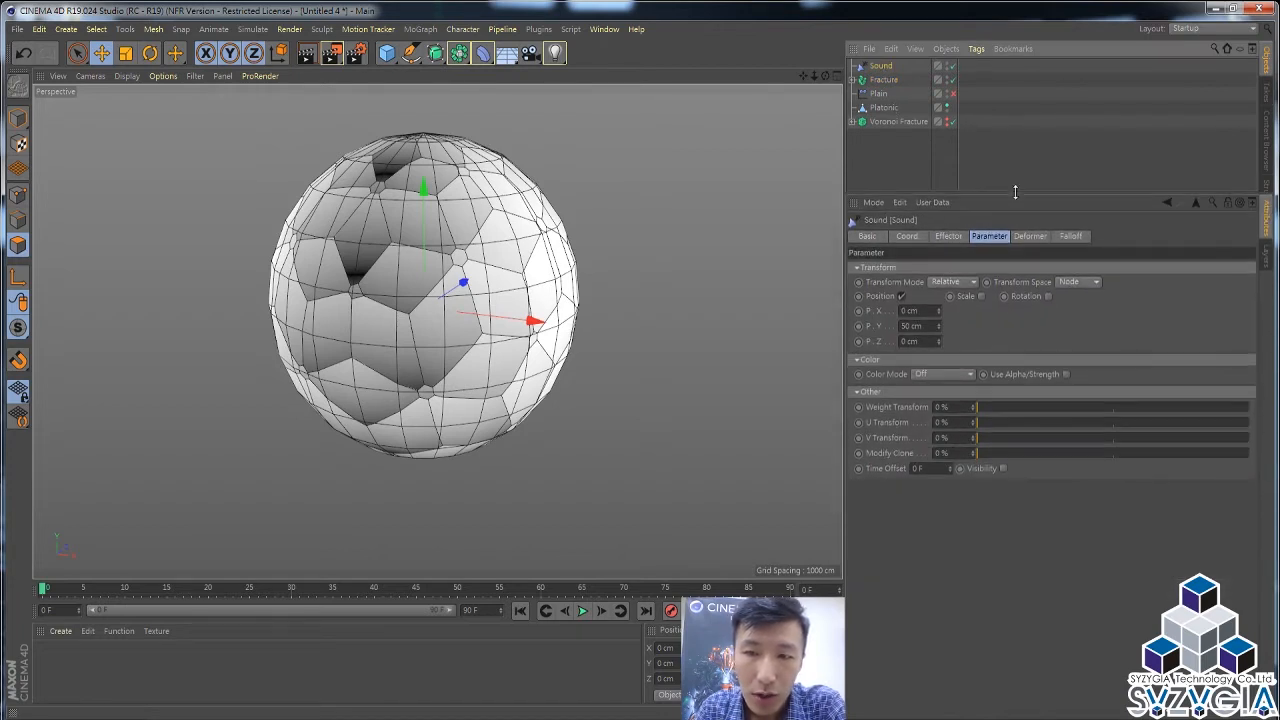
left_click(946, 236)
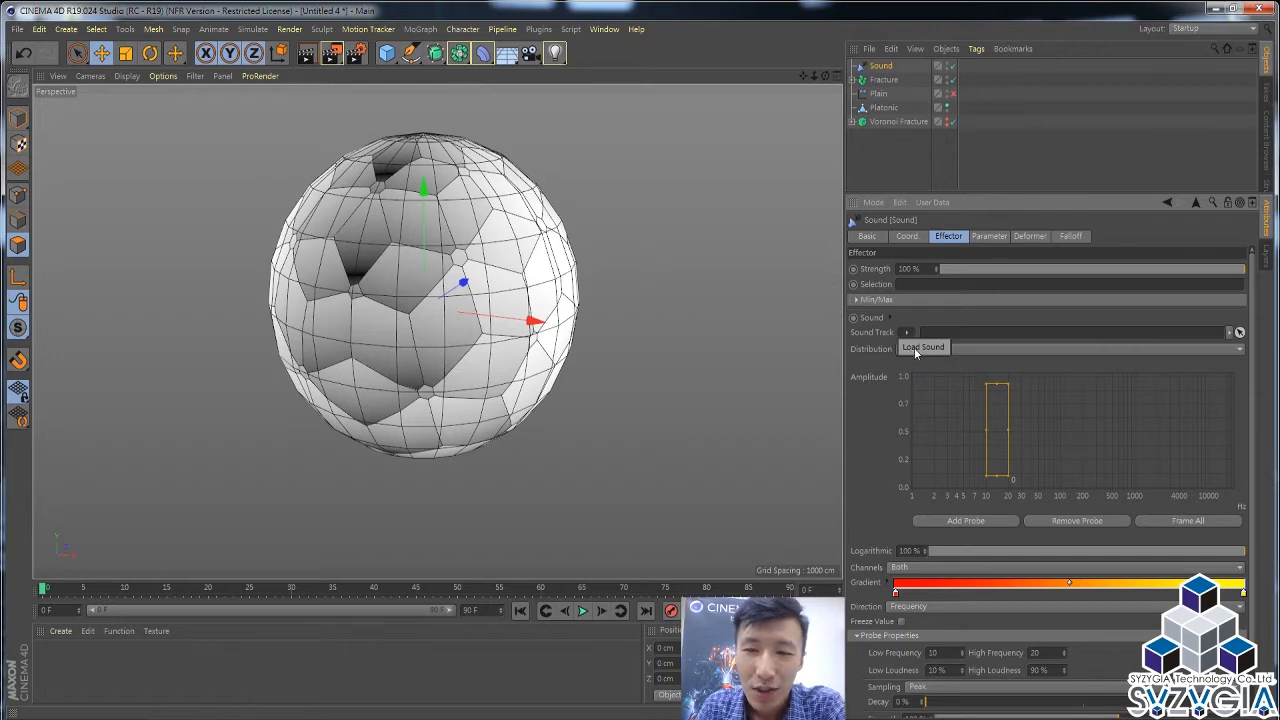
left_click(914, 346)
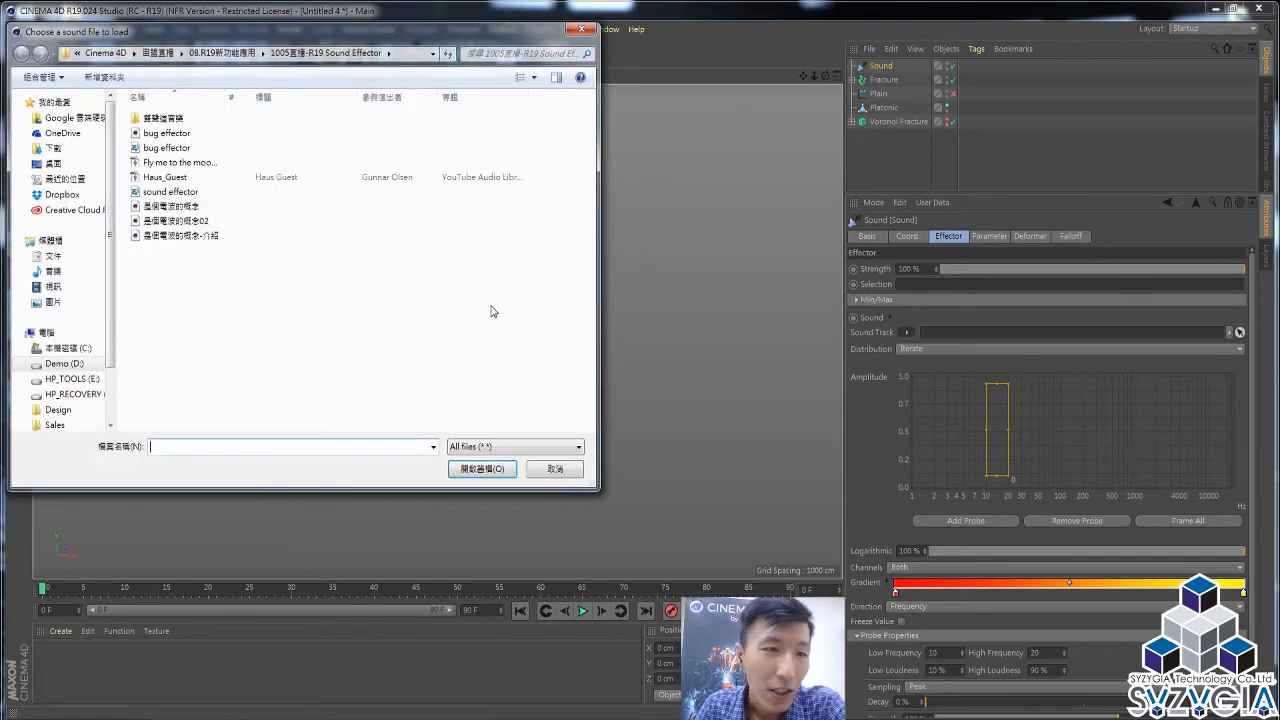
left_click(168, 177)
left_click(455, 470)
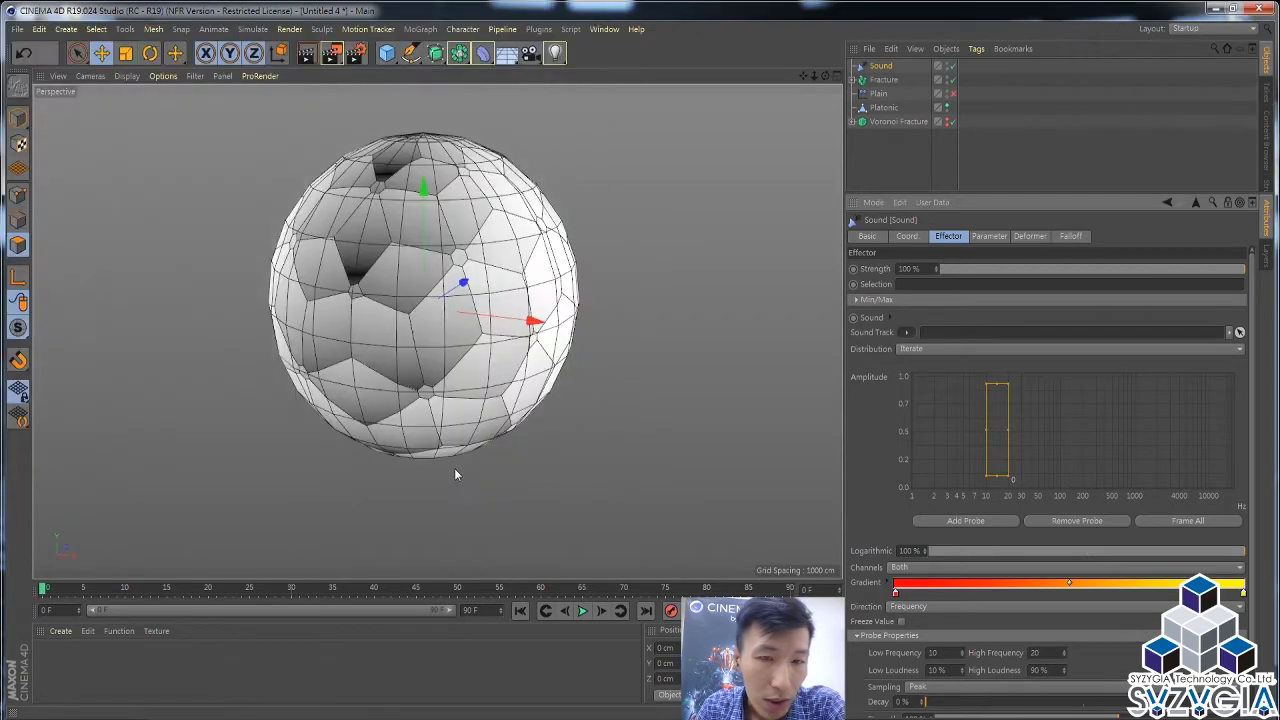
Step: During playback, resize the Sound effector's probe to cover about 192 to 6648 Hz, with Low Loudness at 0%
left_click(582, 611)
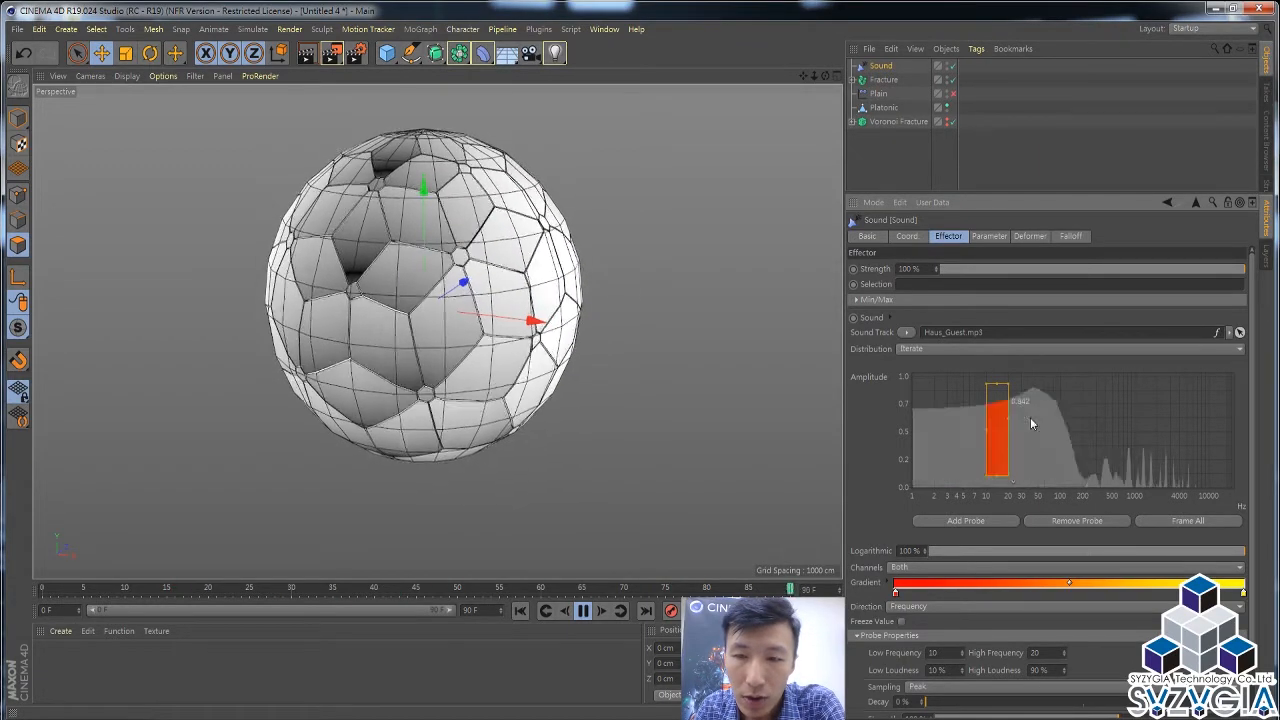
left_click_drag(1006, 428, 1178, 426)
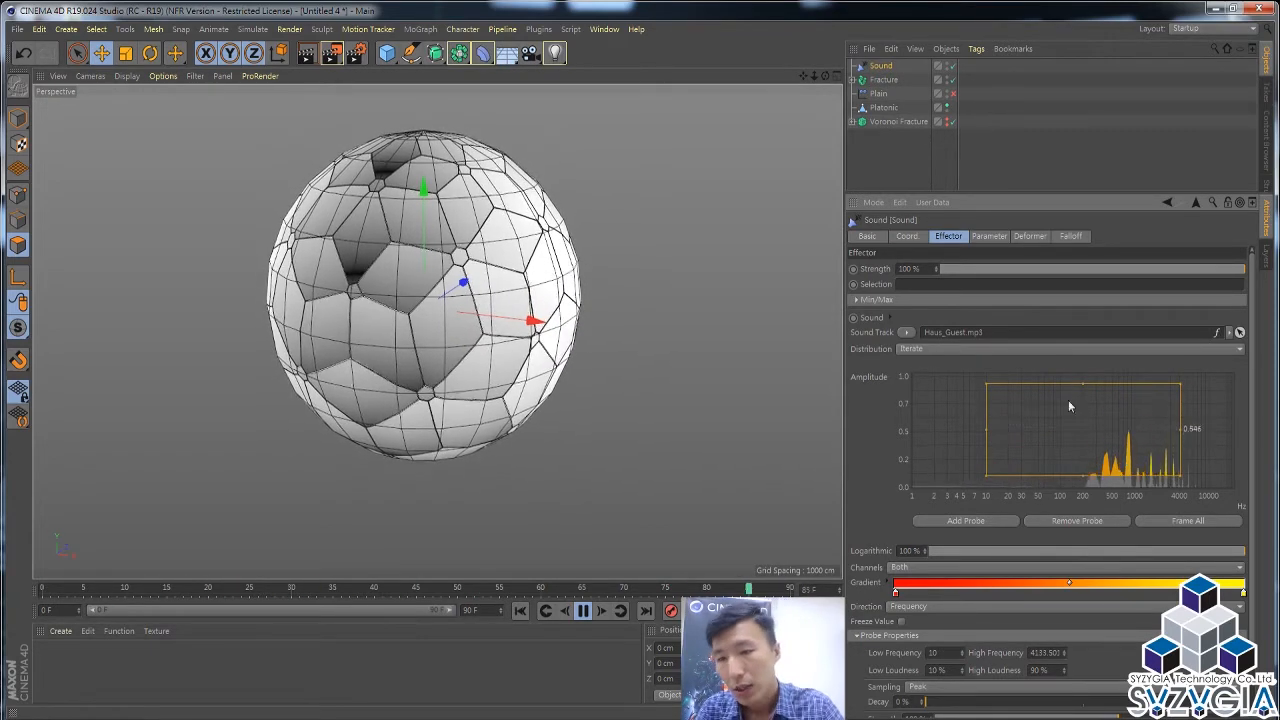
left_click_drag(987, 440, 1082, 441)
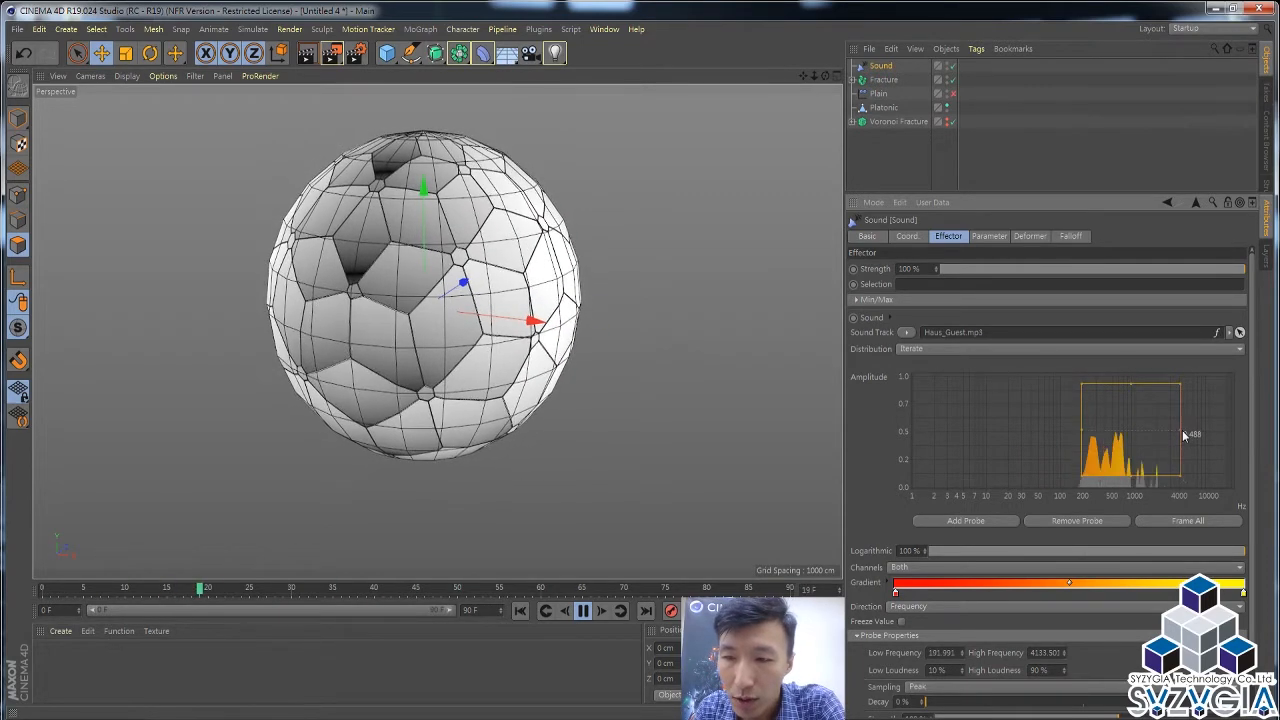
mouse_move(1181, 430)
left_mouse_down()
mouse_move(1165, 425)
mouse_move(1194, 432)
left_mouse_up()
left_click_drag(1140, 476, 1140, 492)
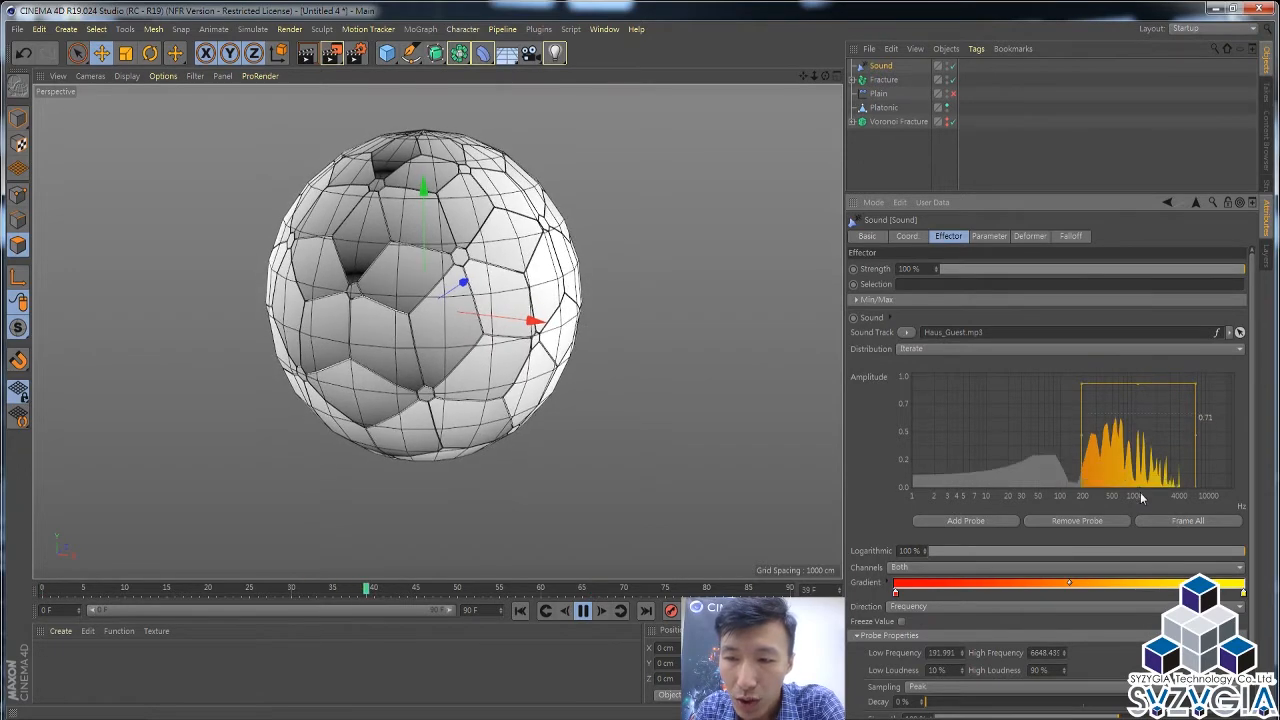
scroll(1255, 420, "down", 1)
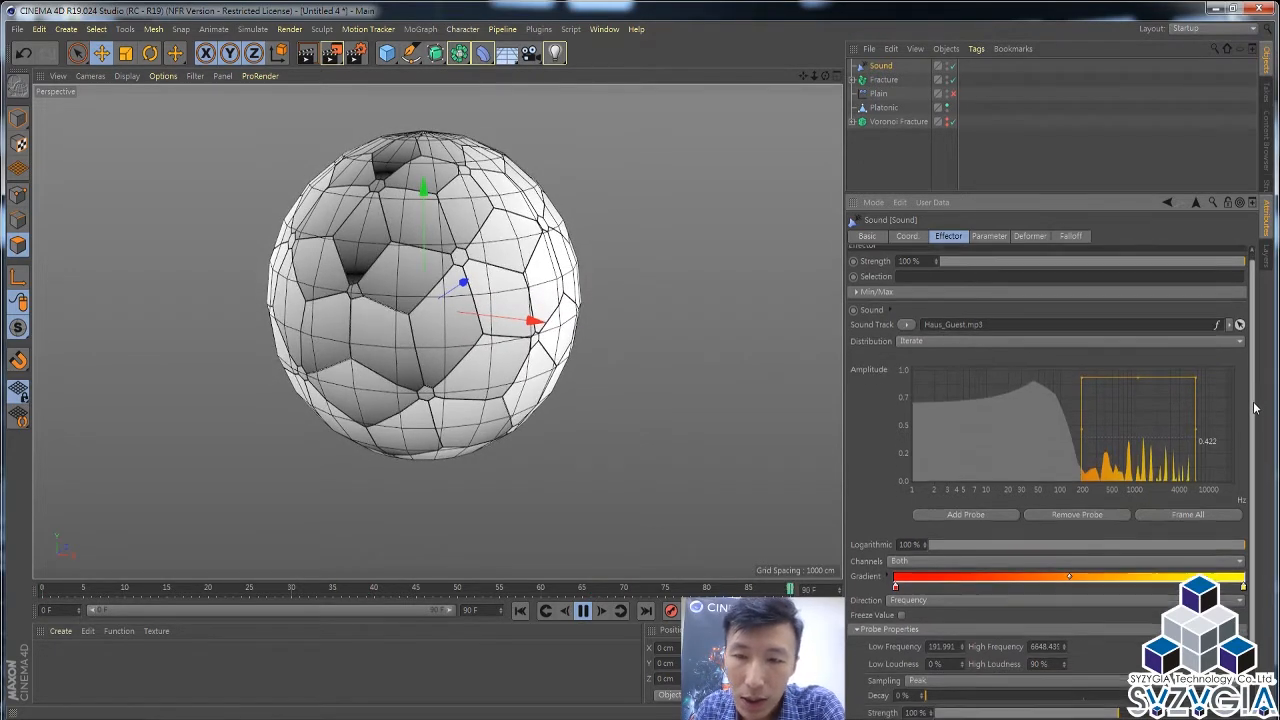
scroll(1255, 424, "up", 1)
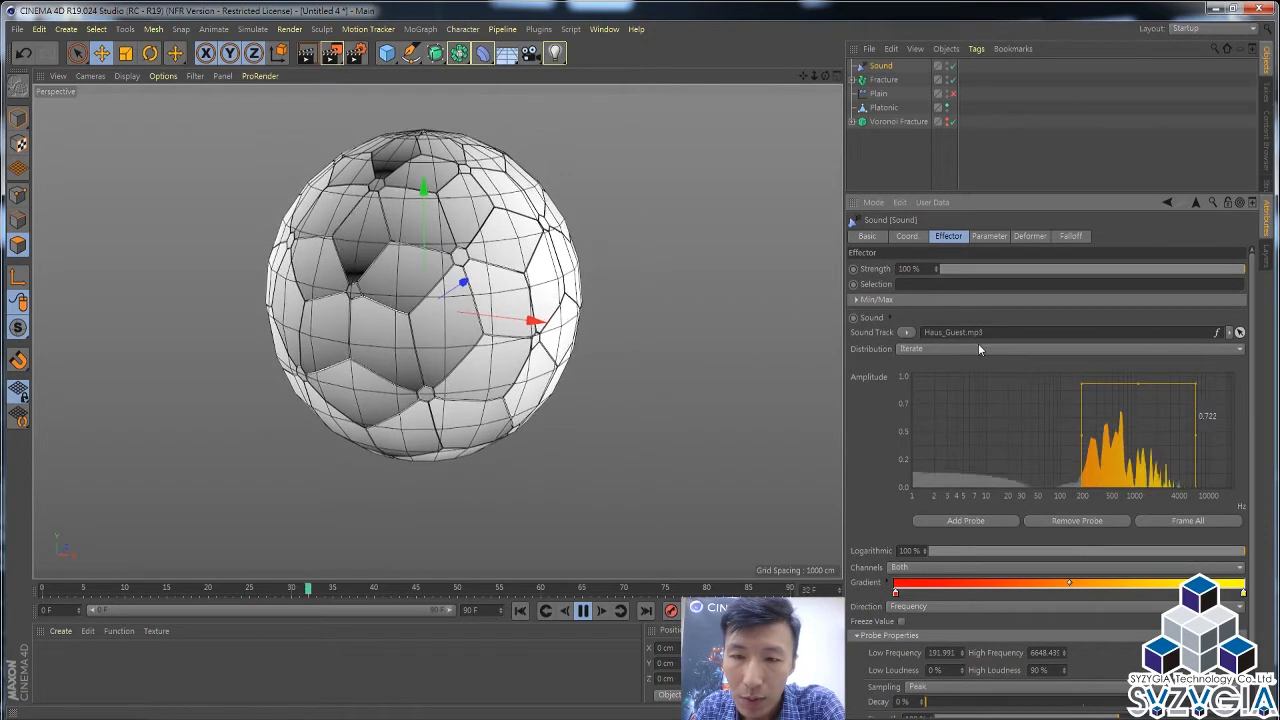
scroll(1250, 426, "down", 2)
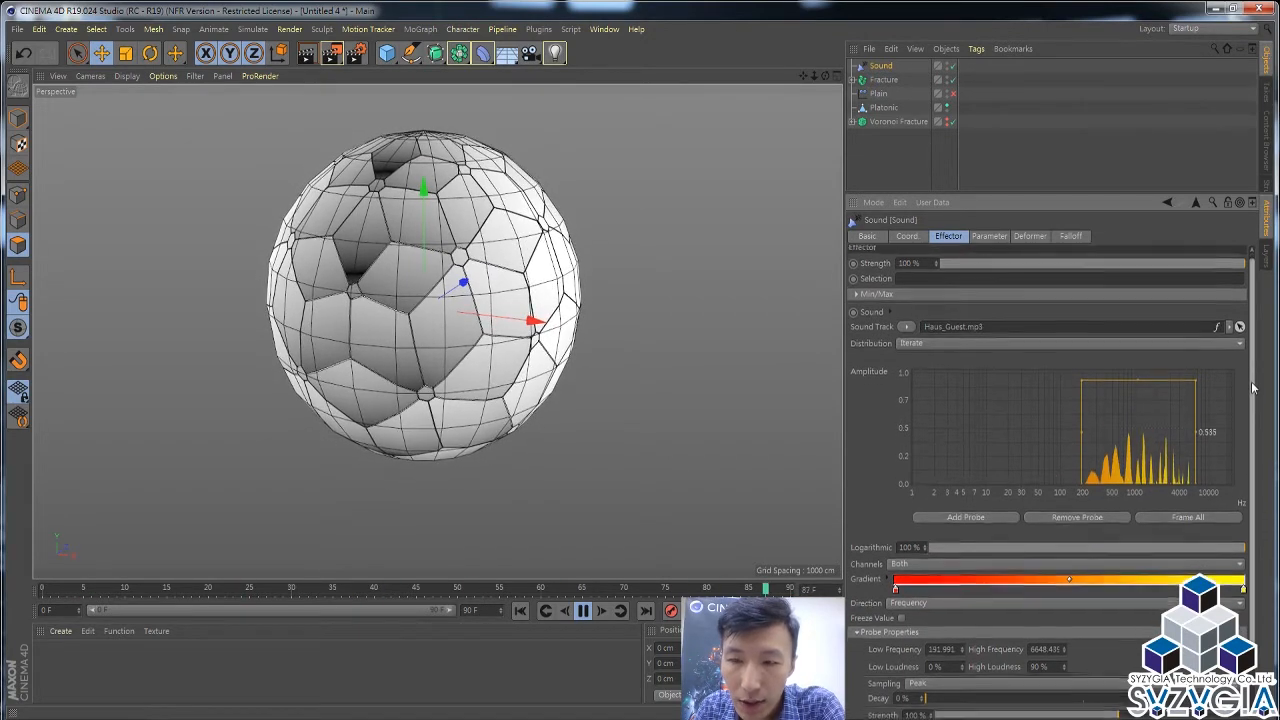
Step: Stop playback and set the Sound effector probe's Sampling to Step
scroll(1250, 420, "up", 1)
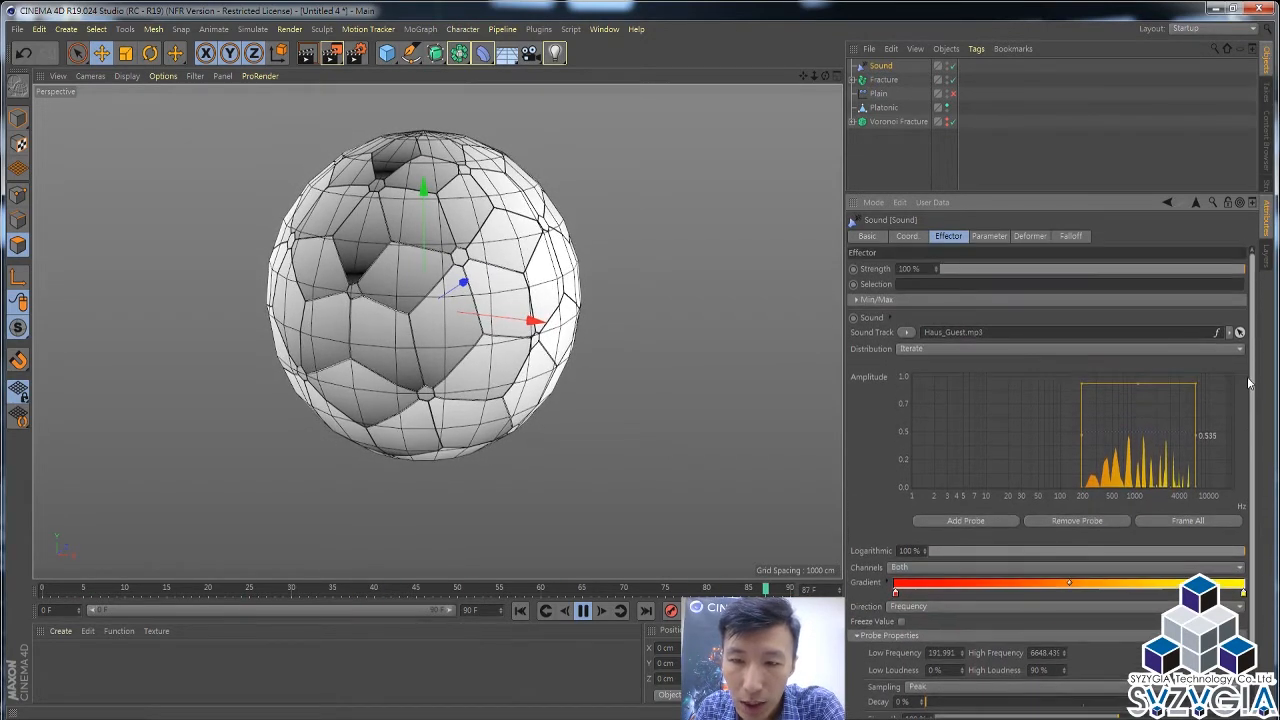
scroll(1250, 440, "down", 1)
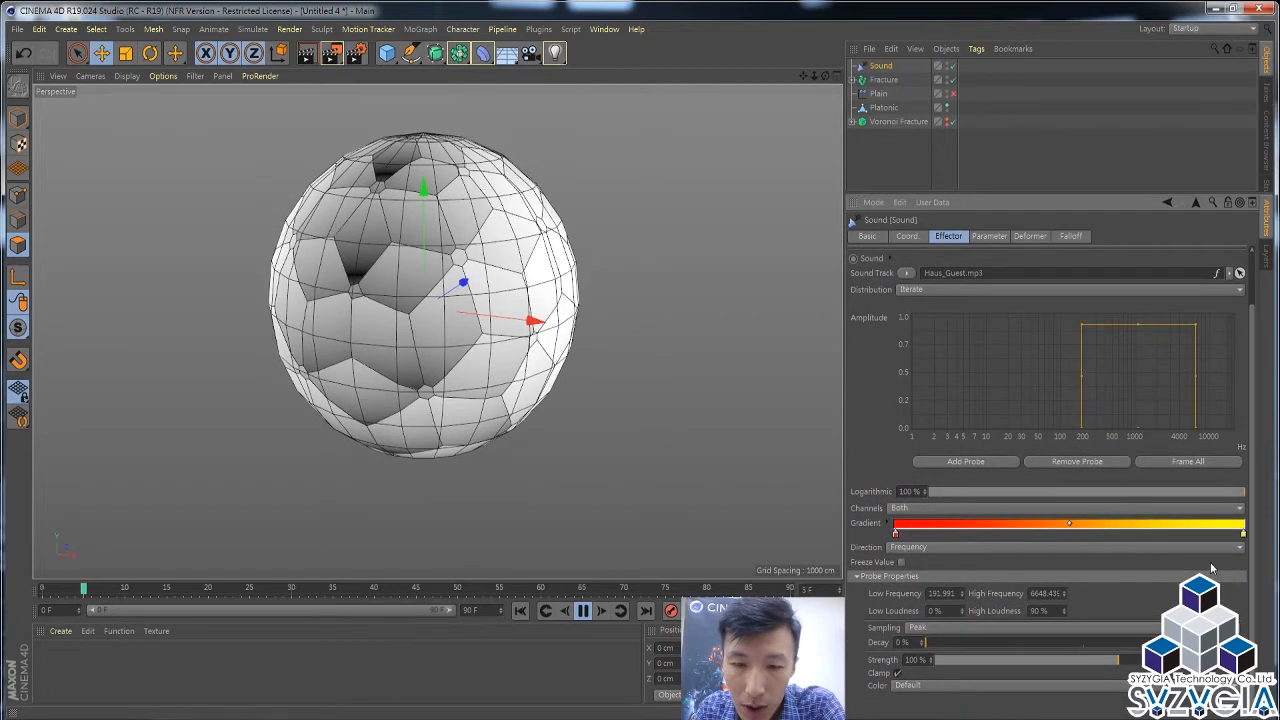
key("F8")
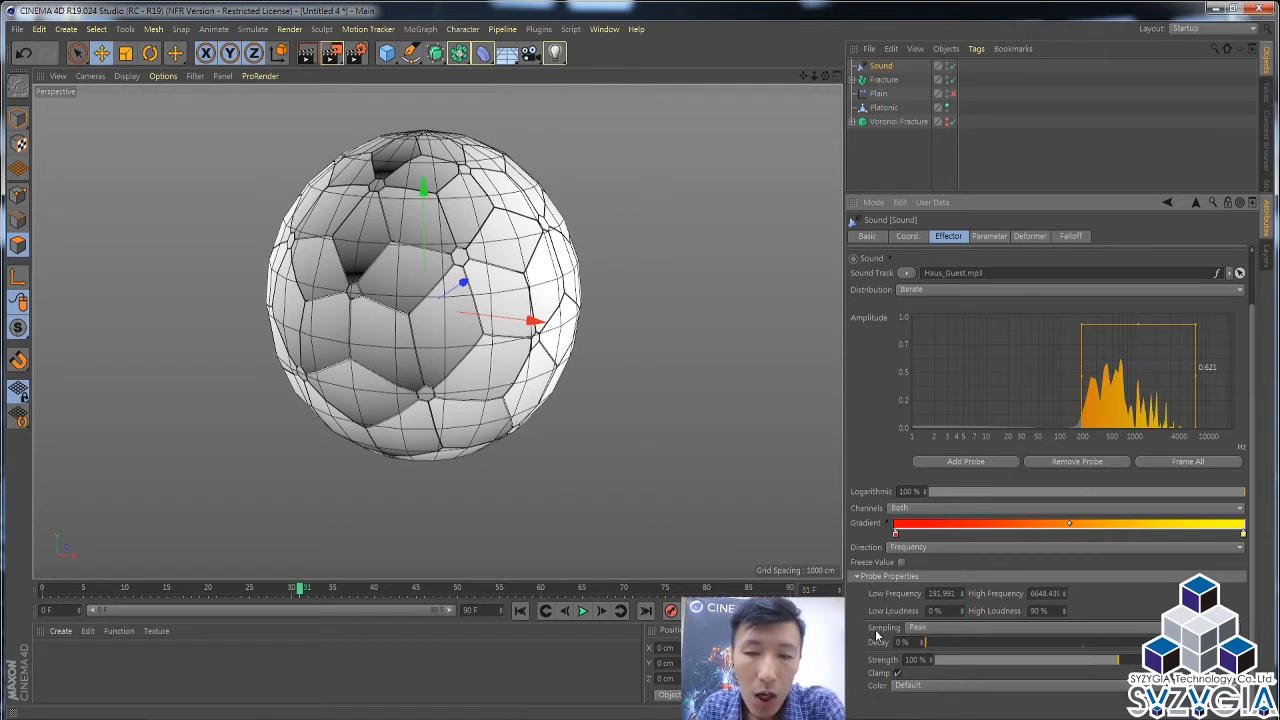
left_click(950, 627)
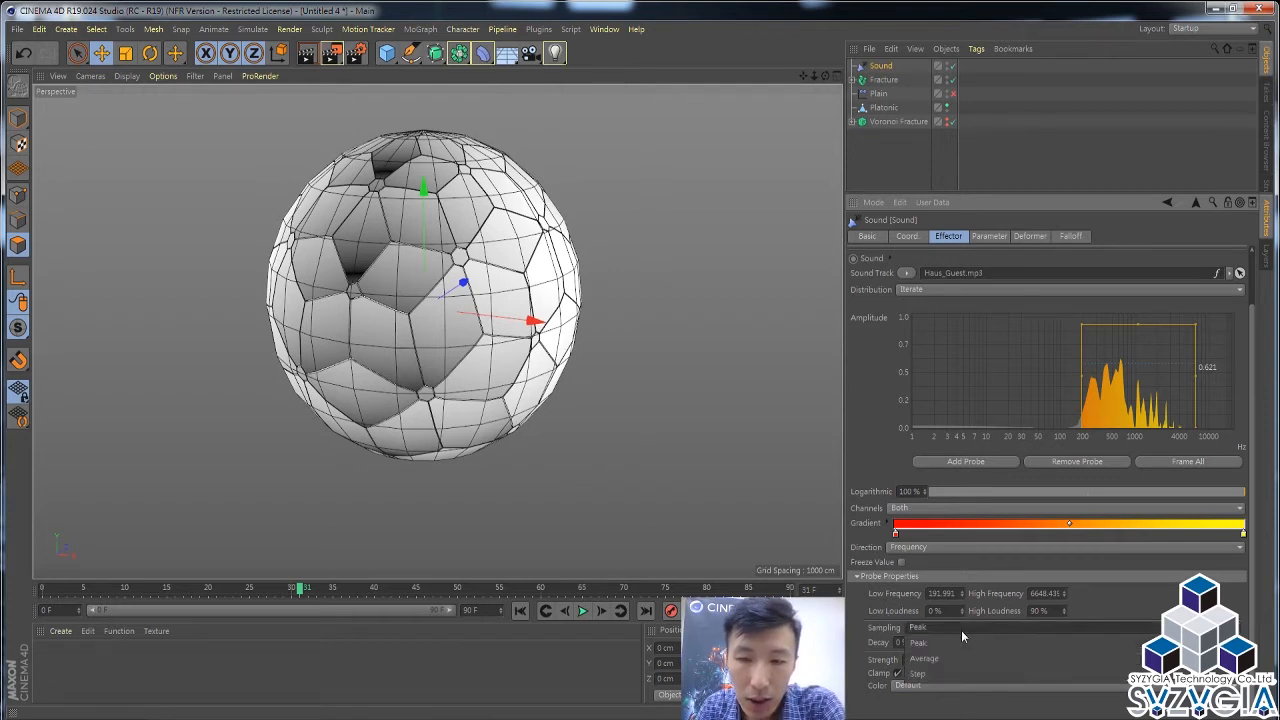
left_click(961, 630)
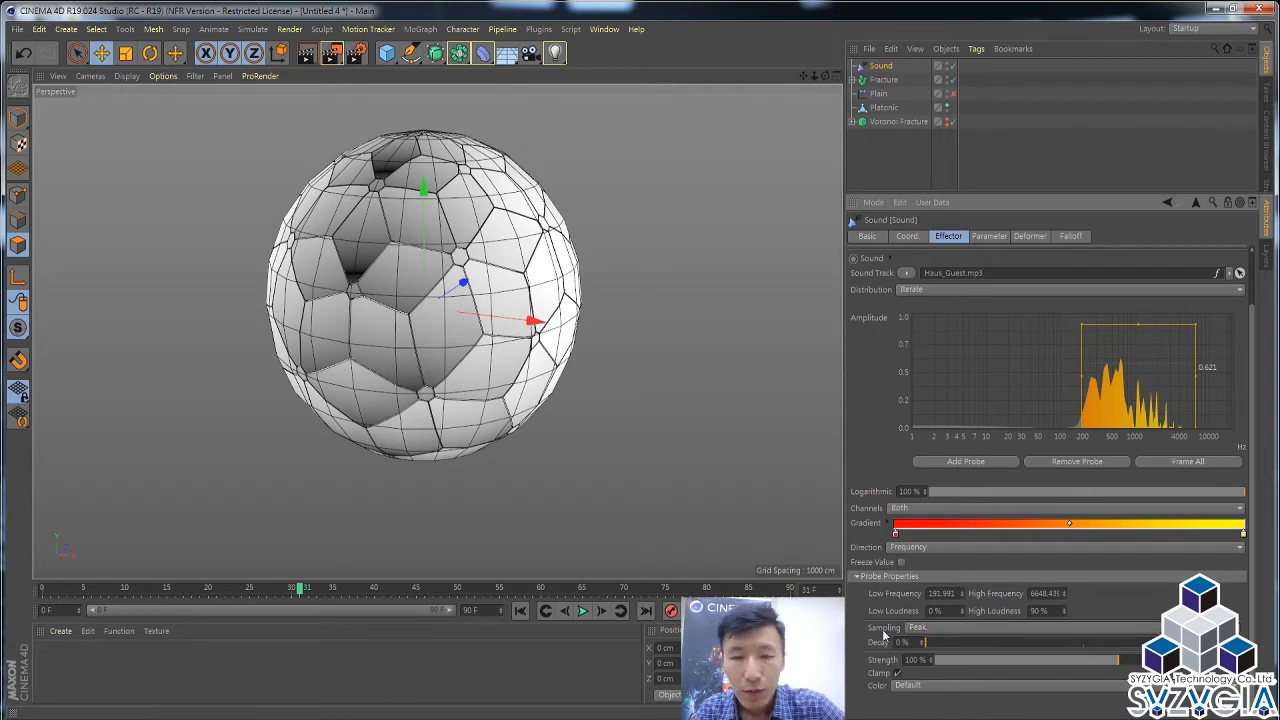
left_click(956, 628)
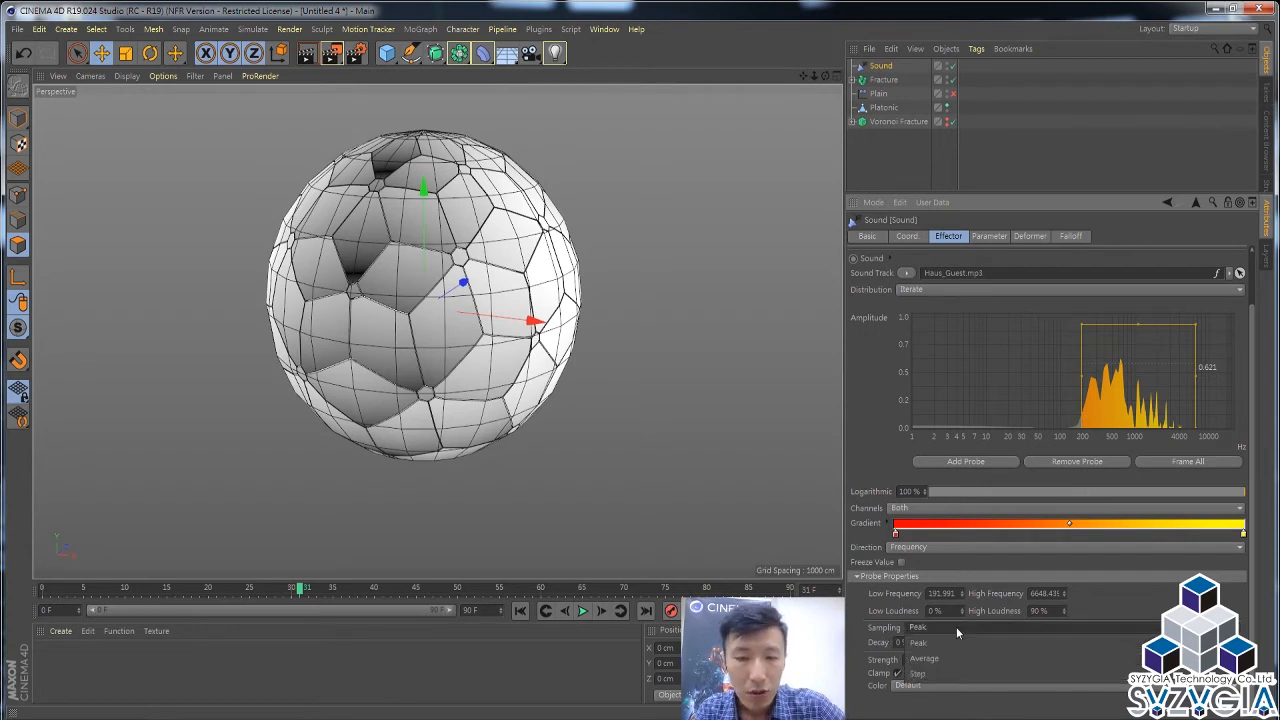
left_click(956, 628)
scroll(956, 628, "down", 1)
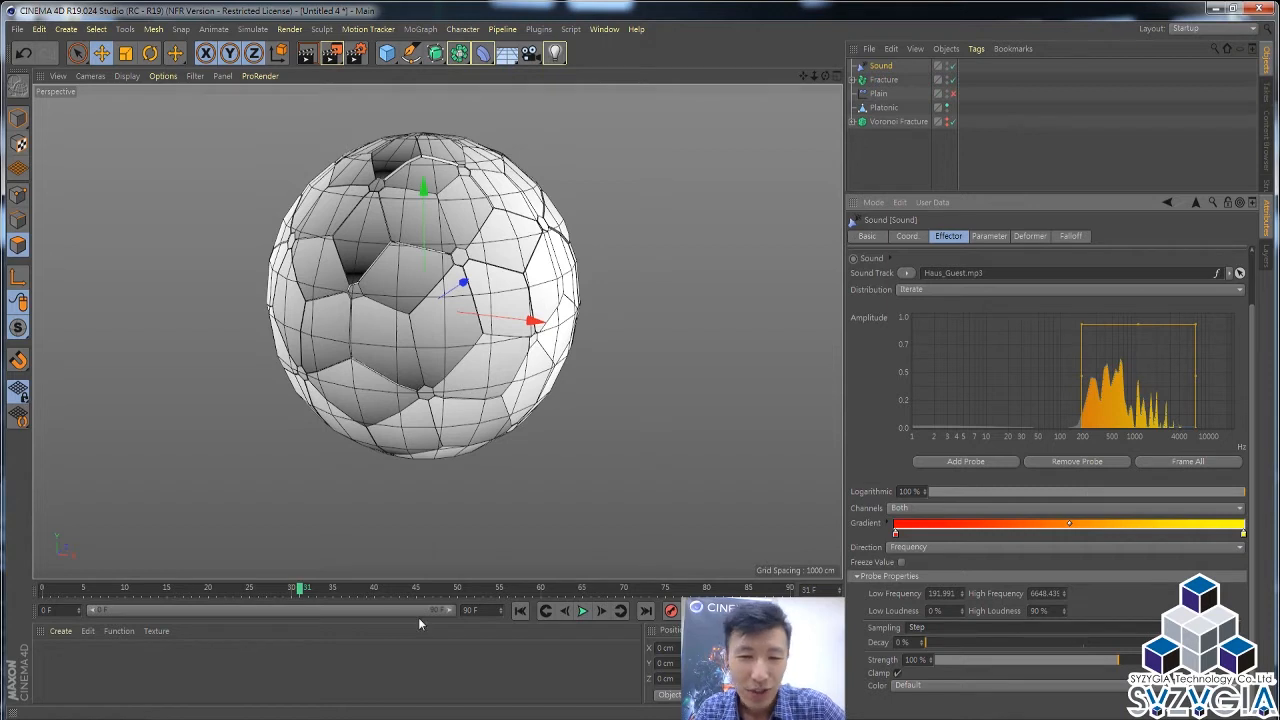
Step: Restart playback and set the Sound effector's Y position to 500 cm after trying 300 cm
left_click(582, 611)
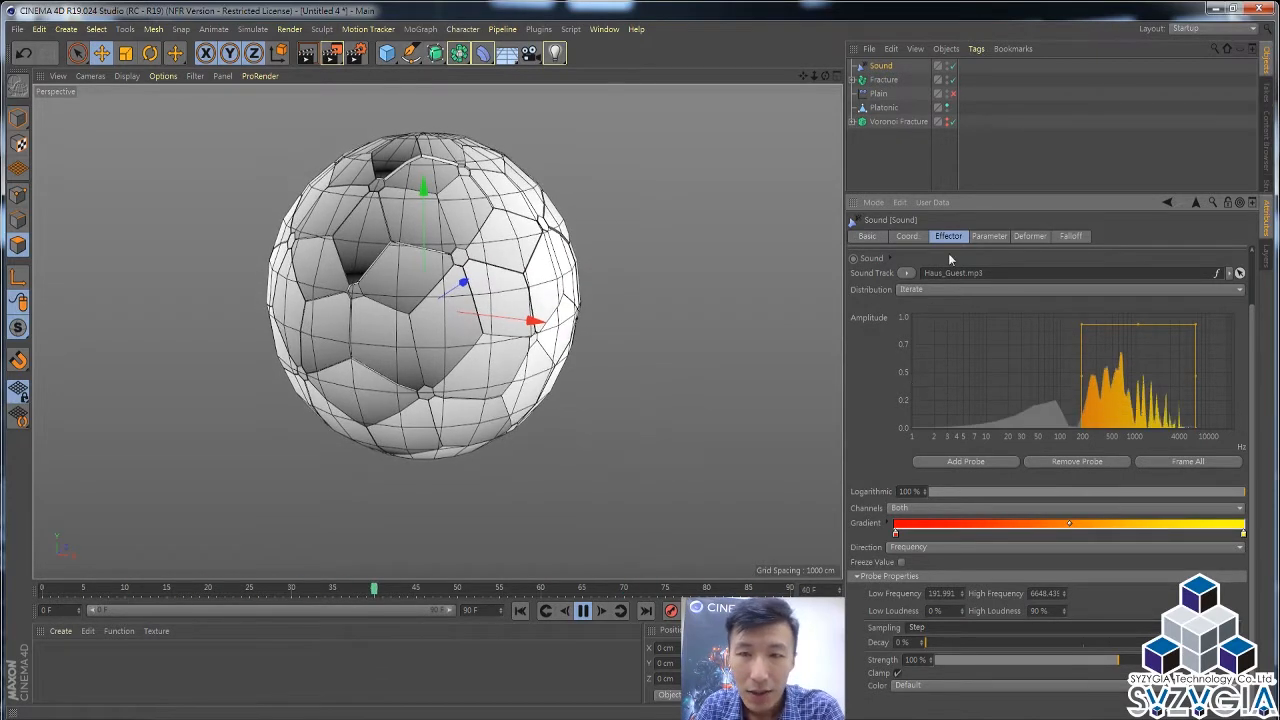
left_click(988, 236)
left_click(932, 326)
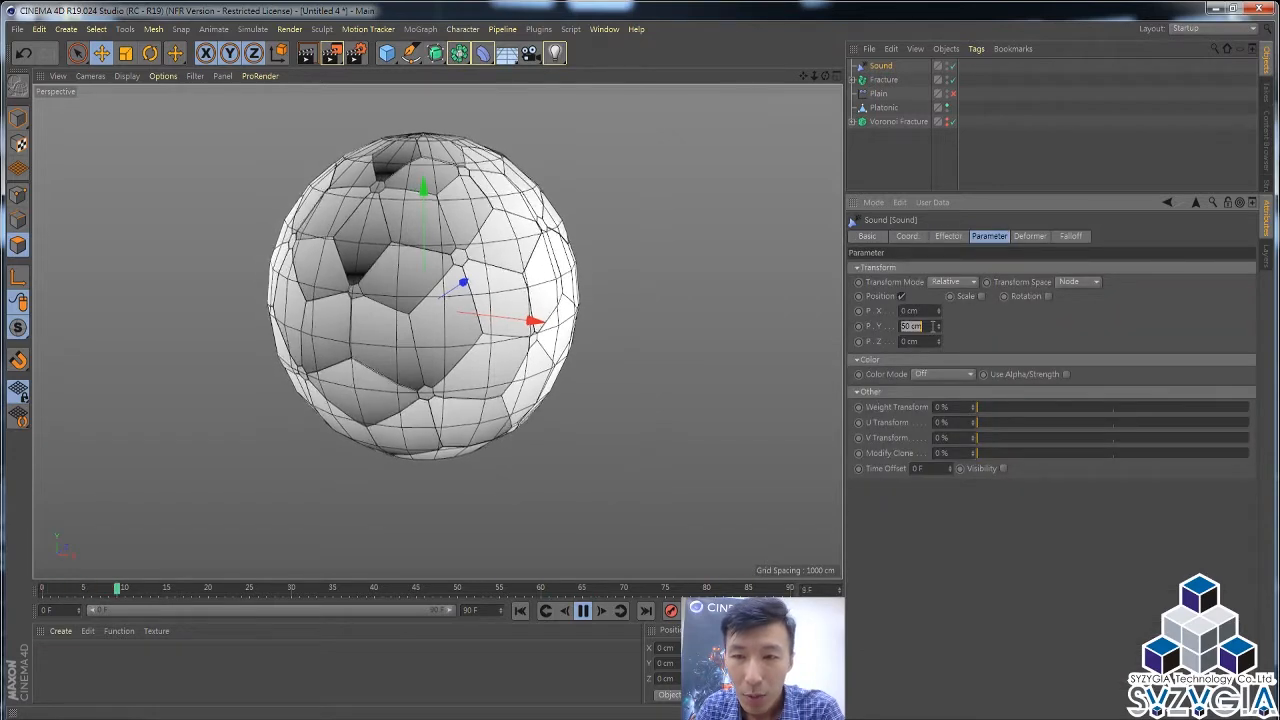
type("300")
key("Return")
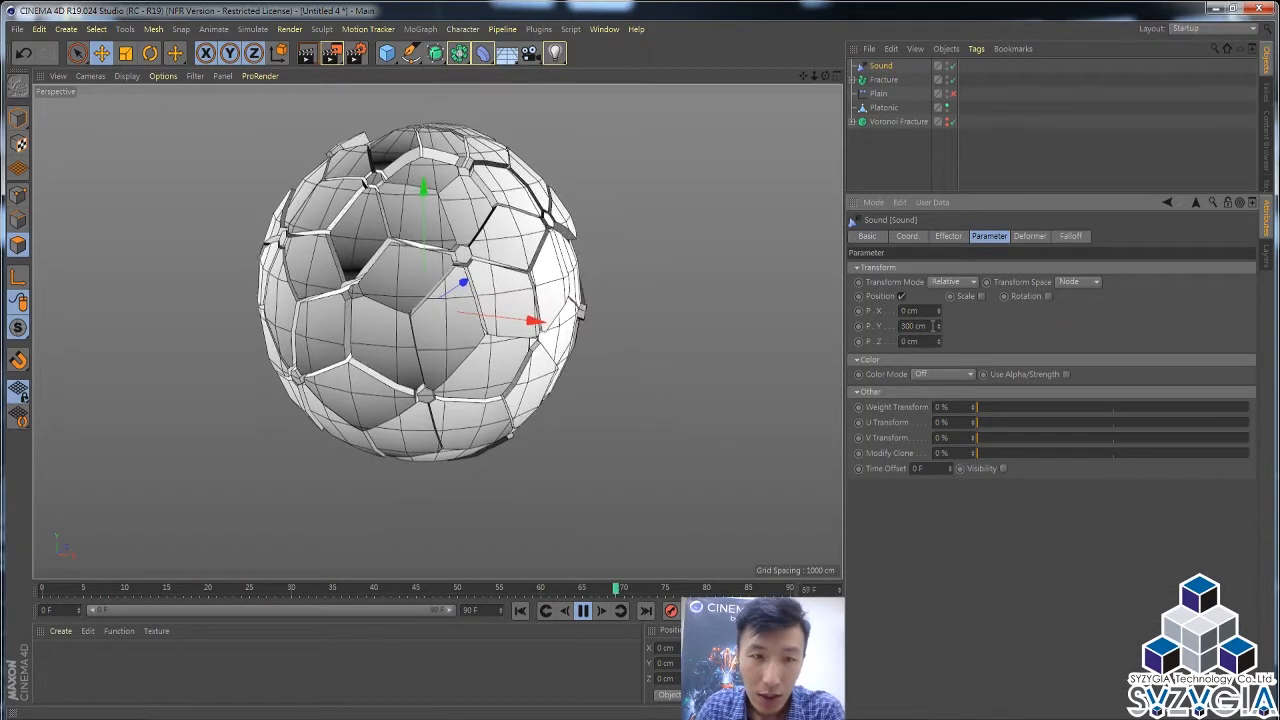
left_click(930, 326)
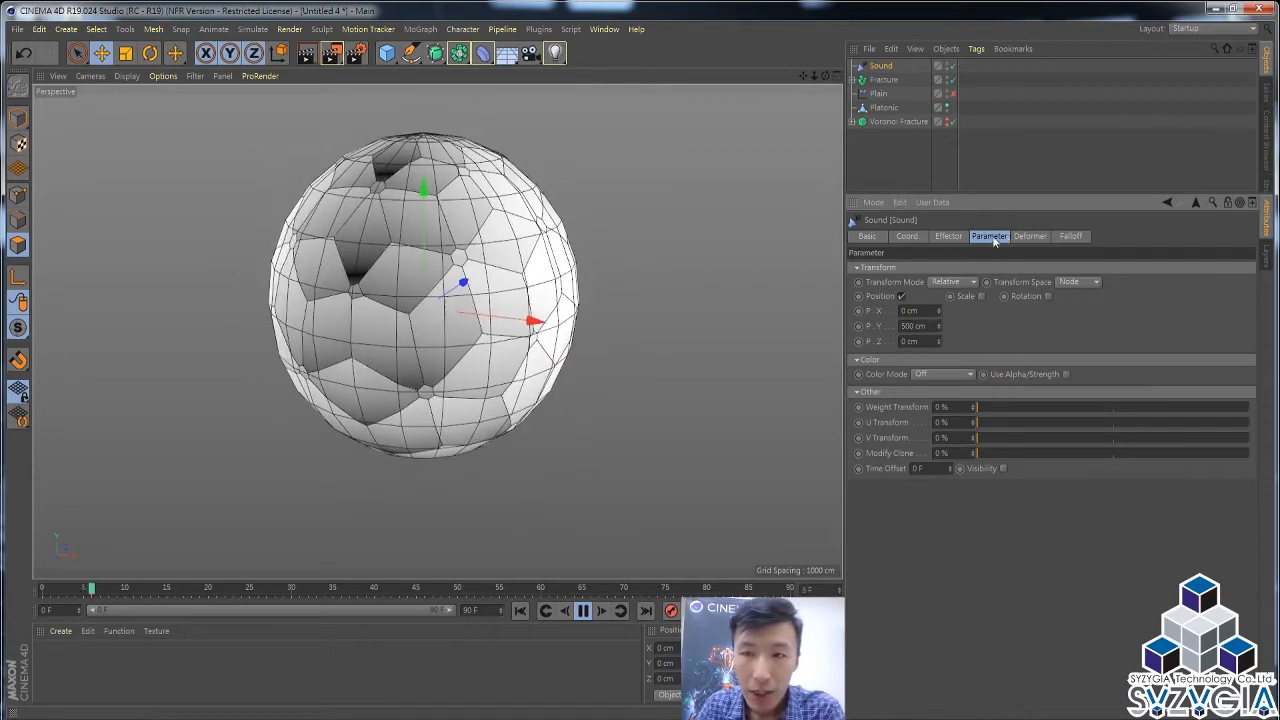
Step: Try the probe's Sampling at Peak during playback and return it to Step
left_click(949, 236)
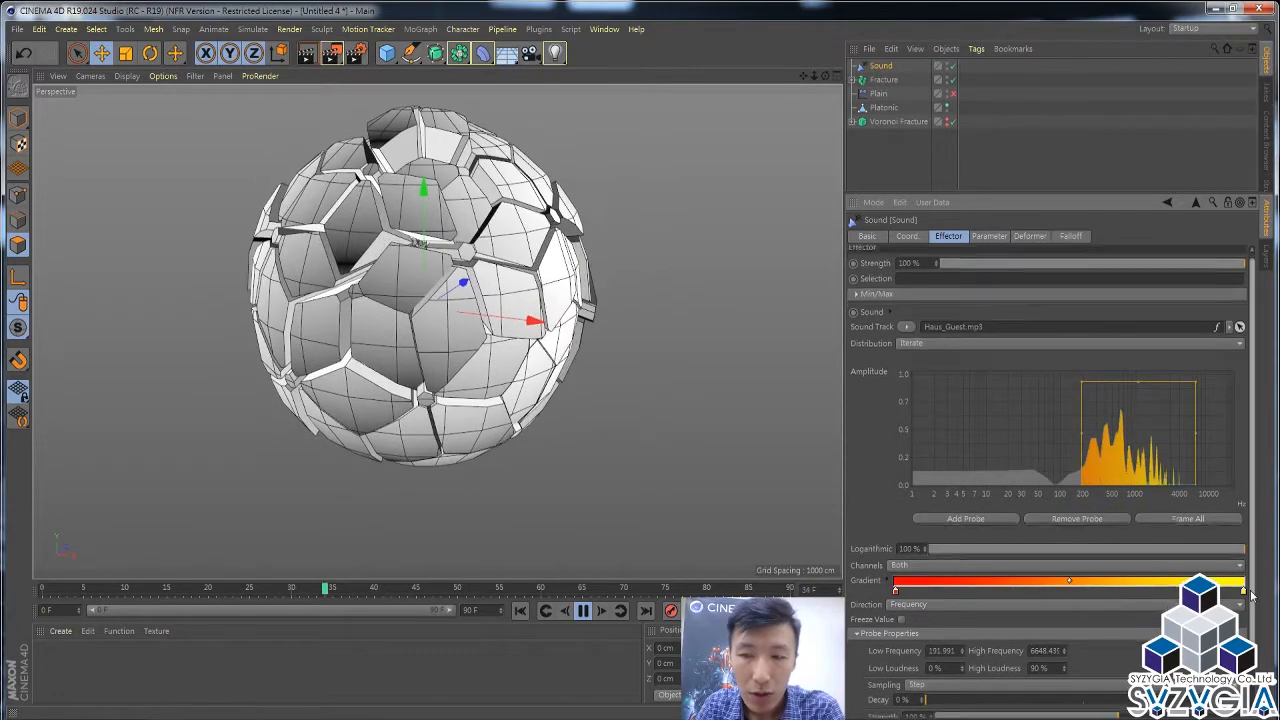
scroll(1022, 670, "down", 1)
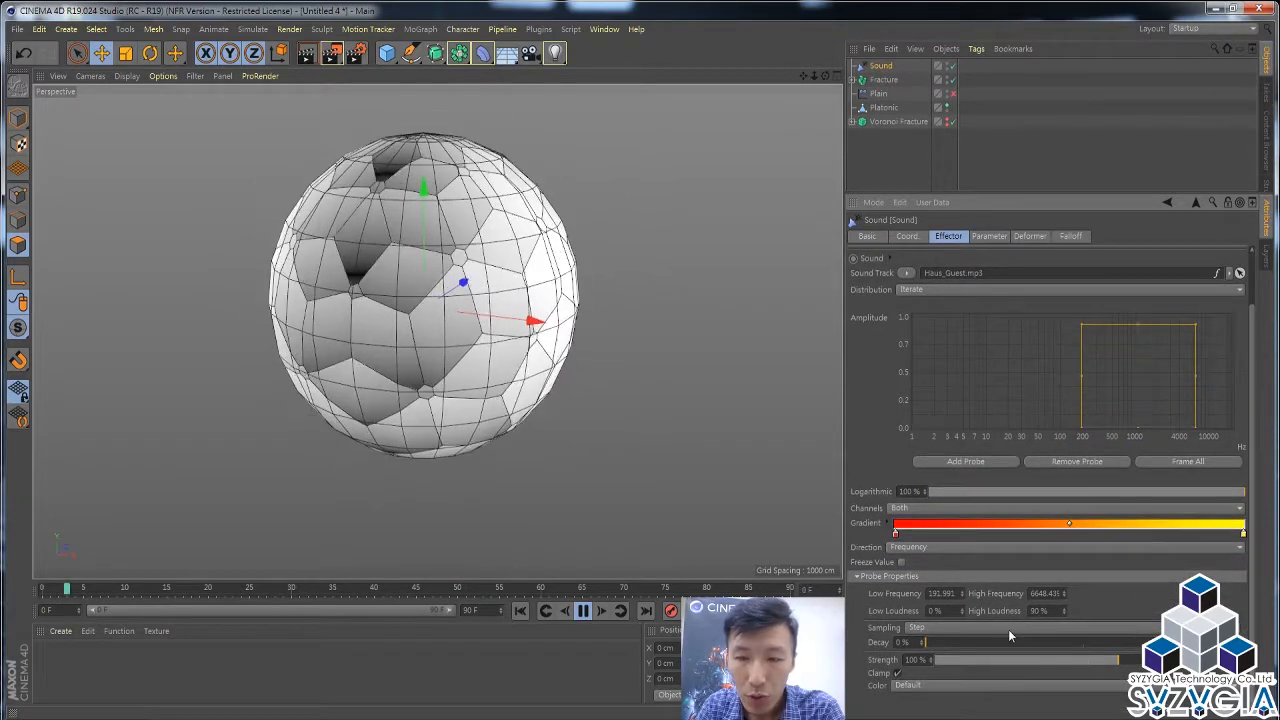
left_click(1008, 627)
left_click(1008, 629)
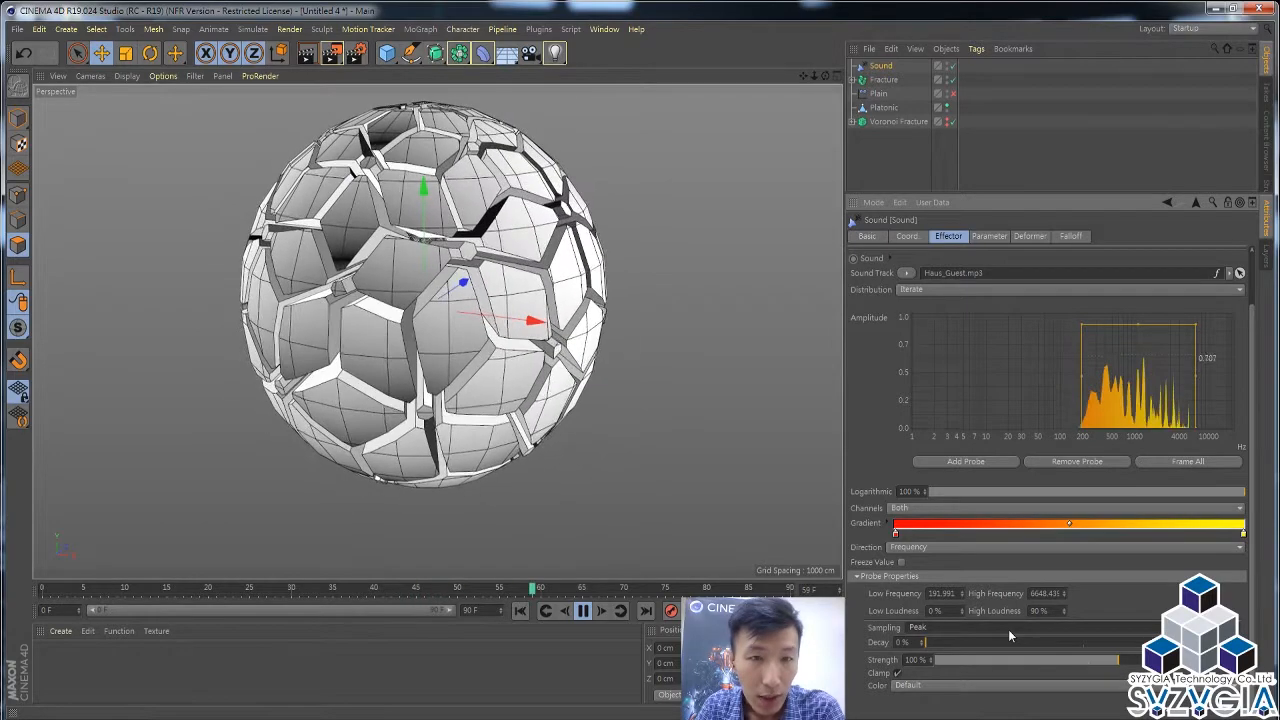
left_click(1008, 629)
left_click(1008, 629)
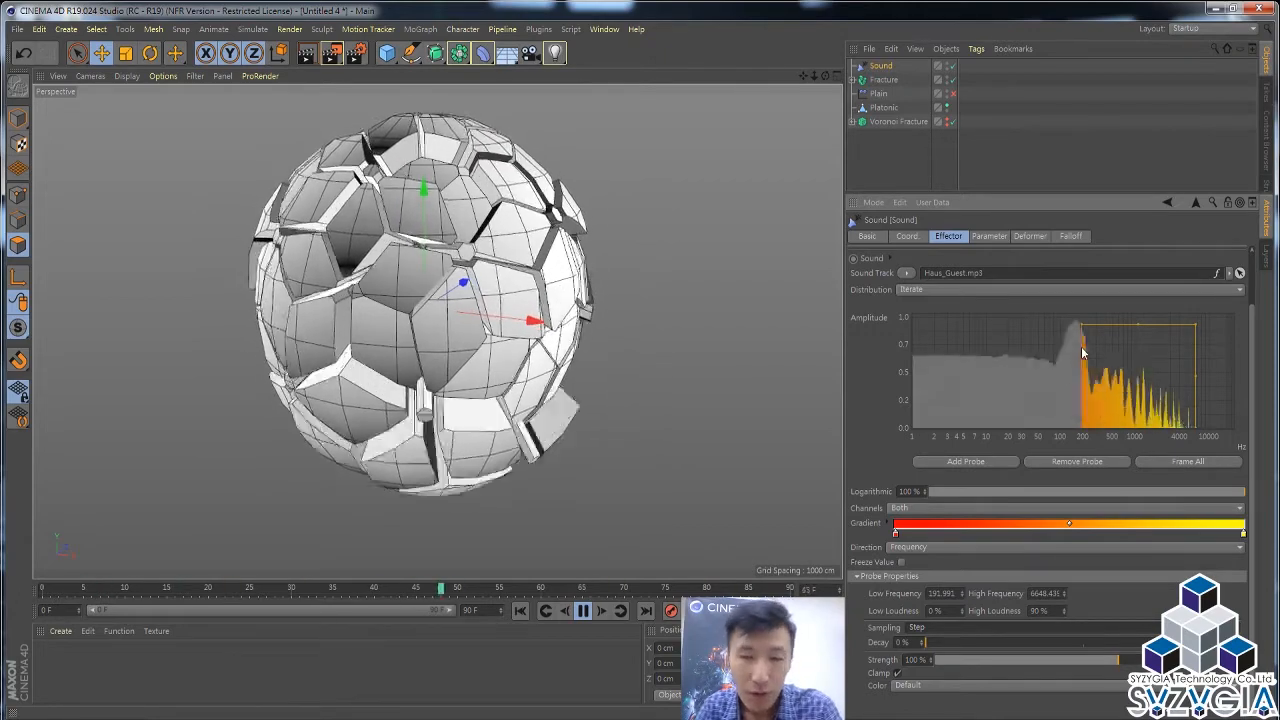
Step: Add a second probe covering about 2.2 to 12.4 Hz and set Distribution to Blend after trying Distribute
left_click_drag(938, 332, 994, 403, "ctrl")
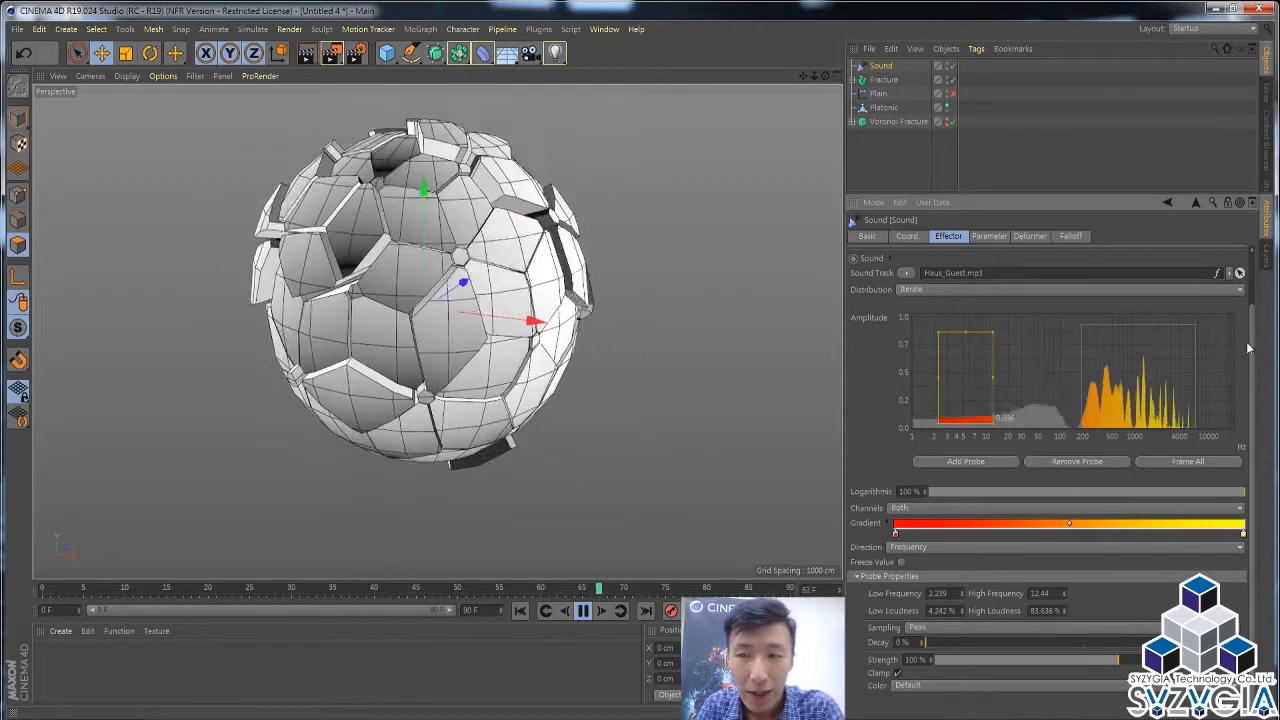
scroll(1248, 347, "up", 3)
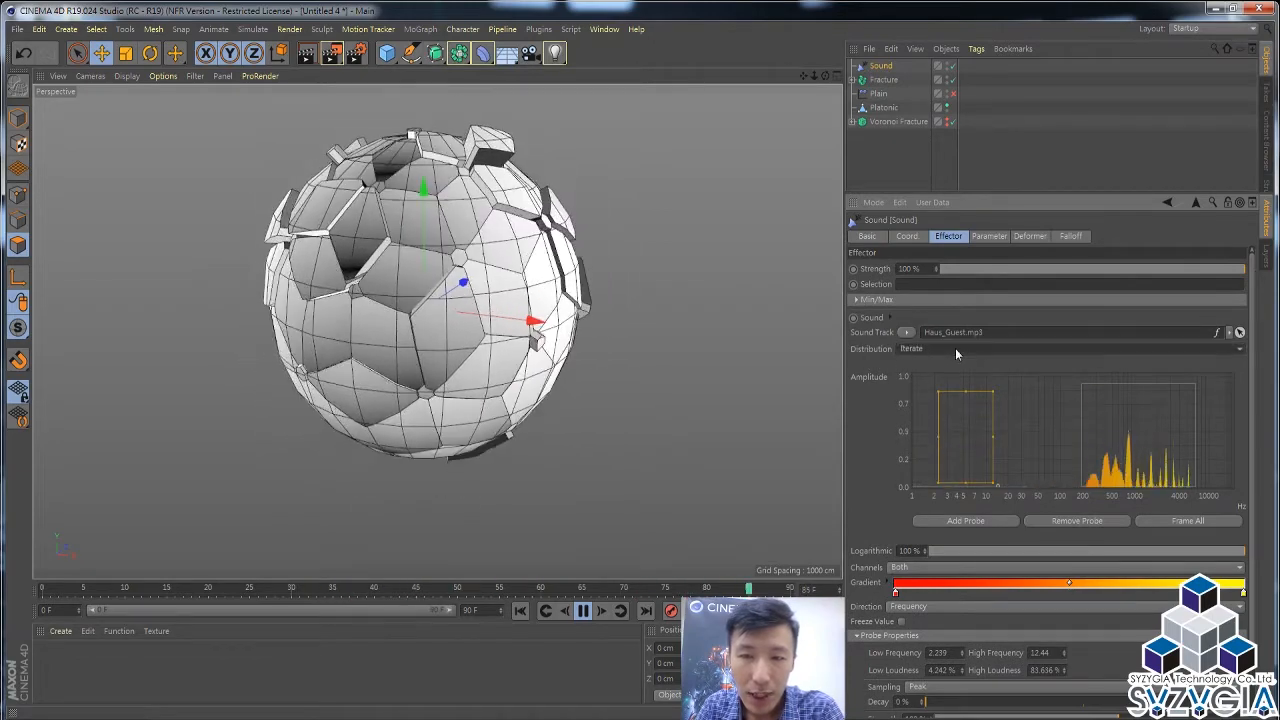
left_click(955, 348)
left_click(955, 348)
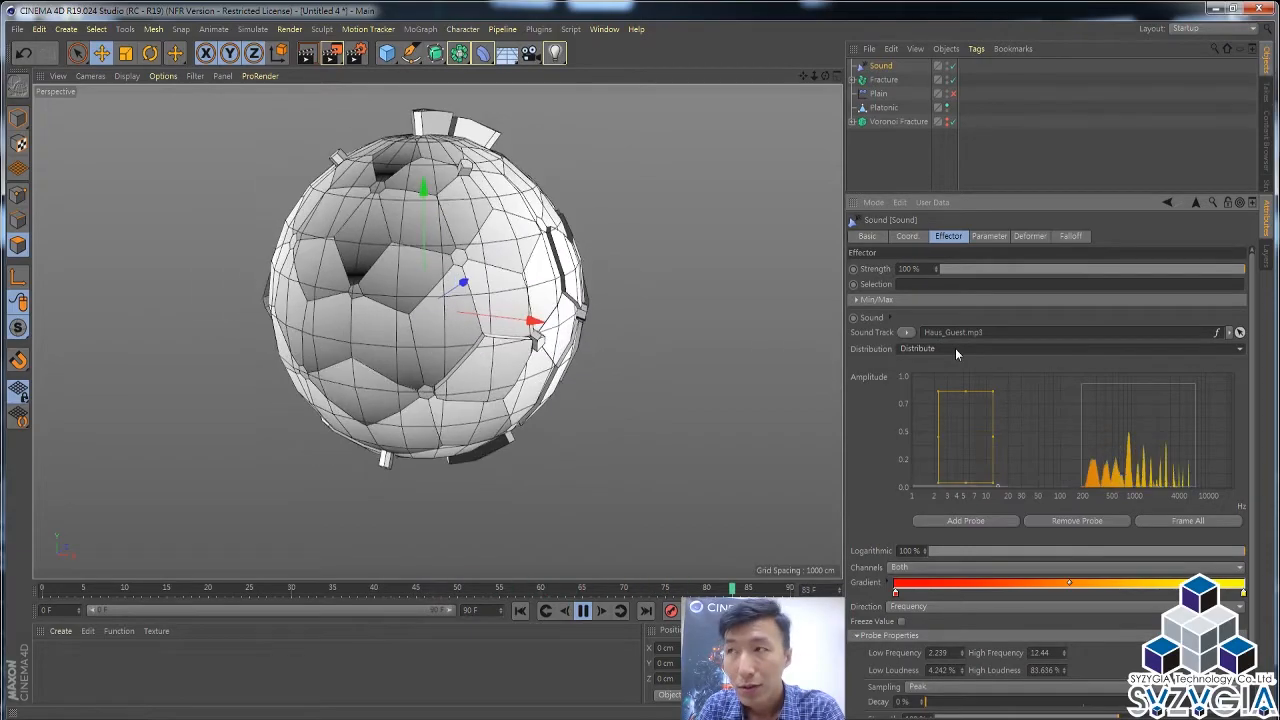
left_click(955, 348)
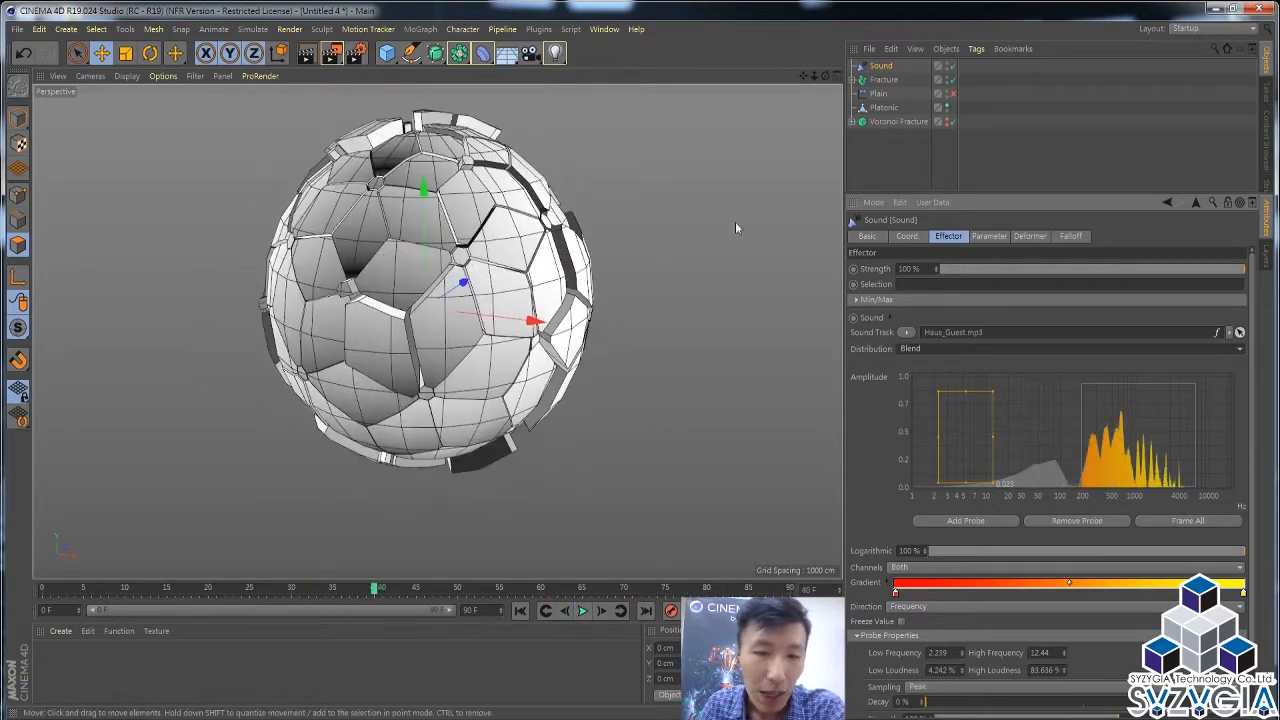
Step: Switch to the sound effector.c4d scene and bring up its Sound effector settings while it plays from the start
left_click(604, 29)
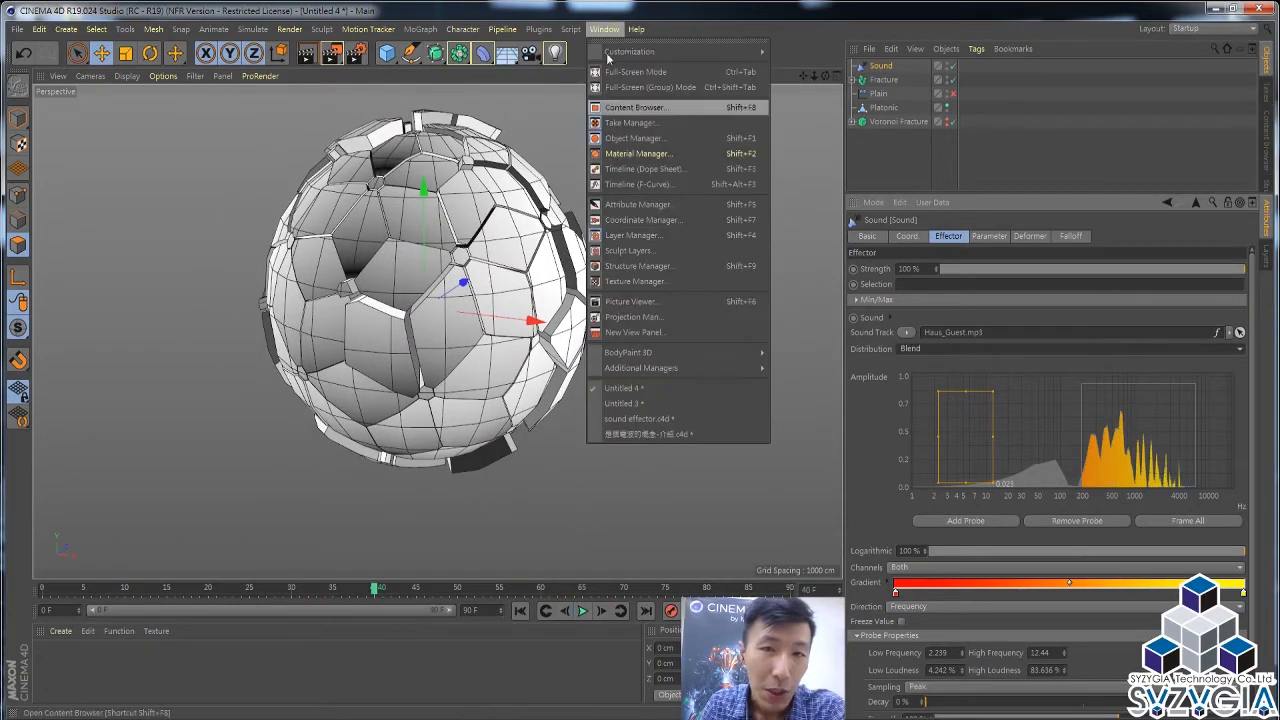
left_click(670, 418)
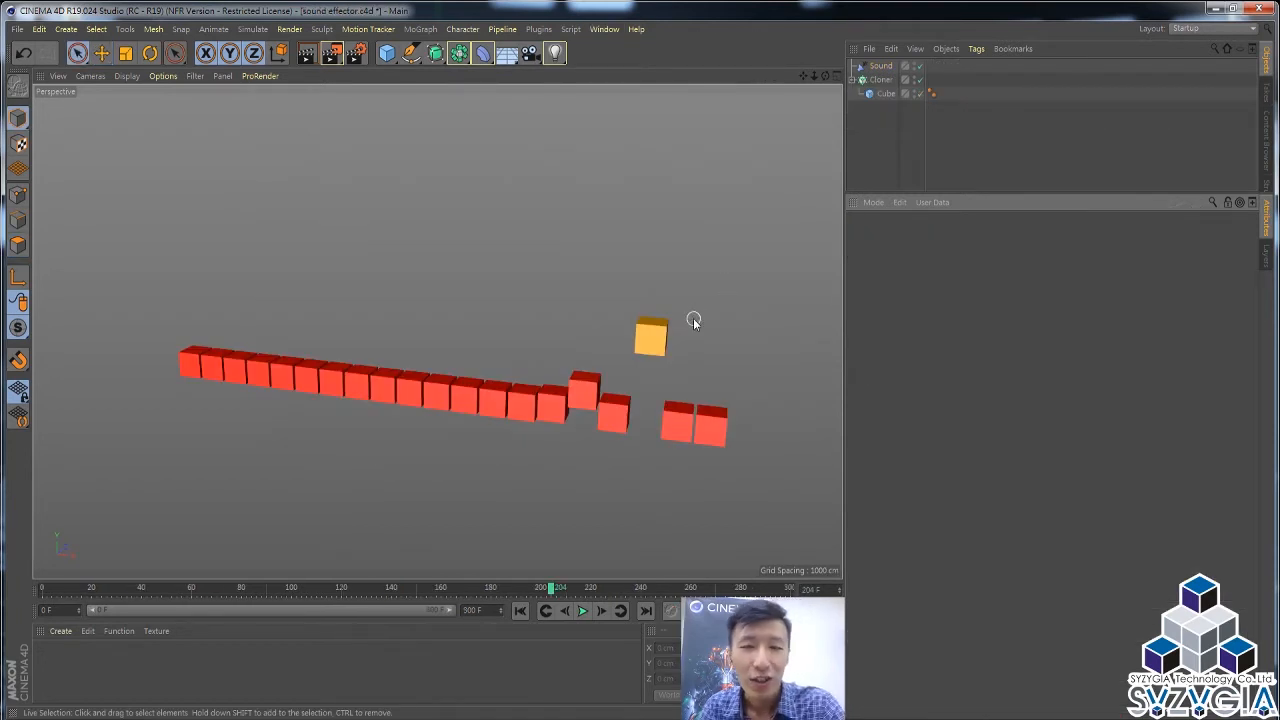
left_click(519, 612)
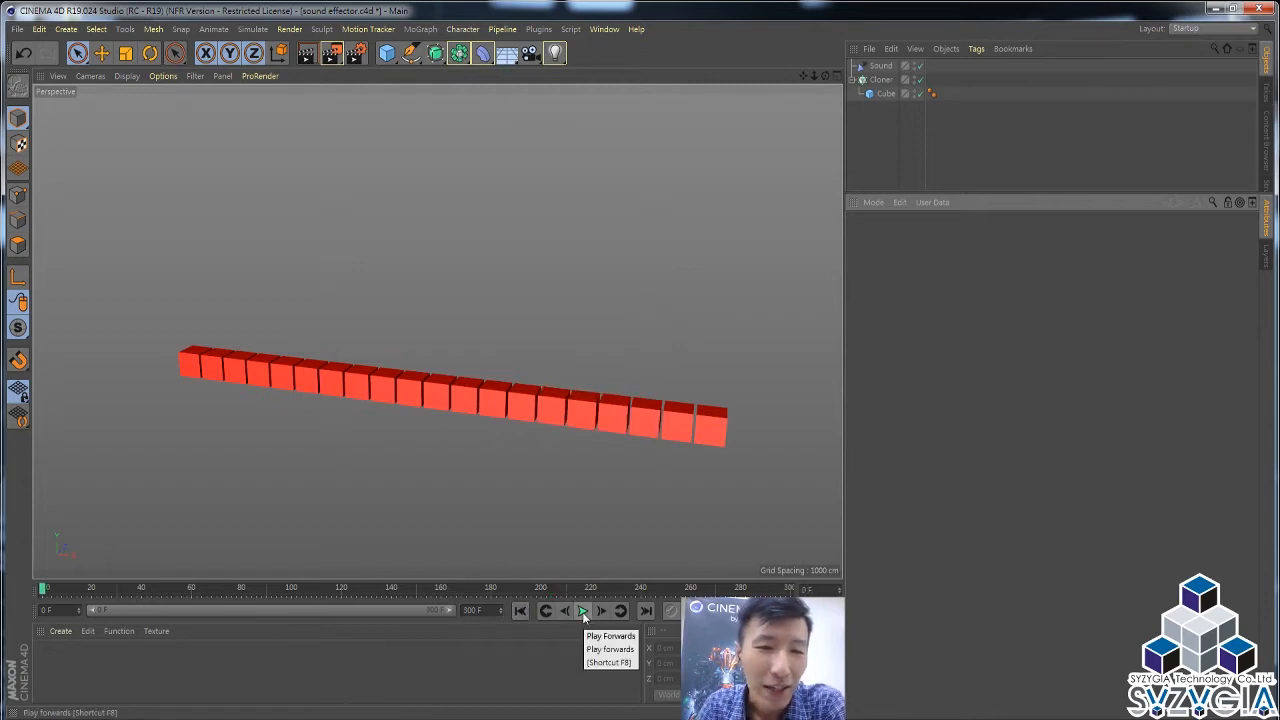
left_click(880, 66)
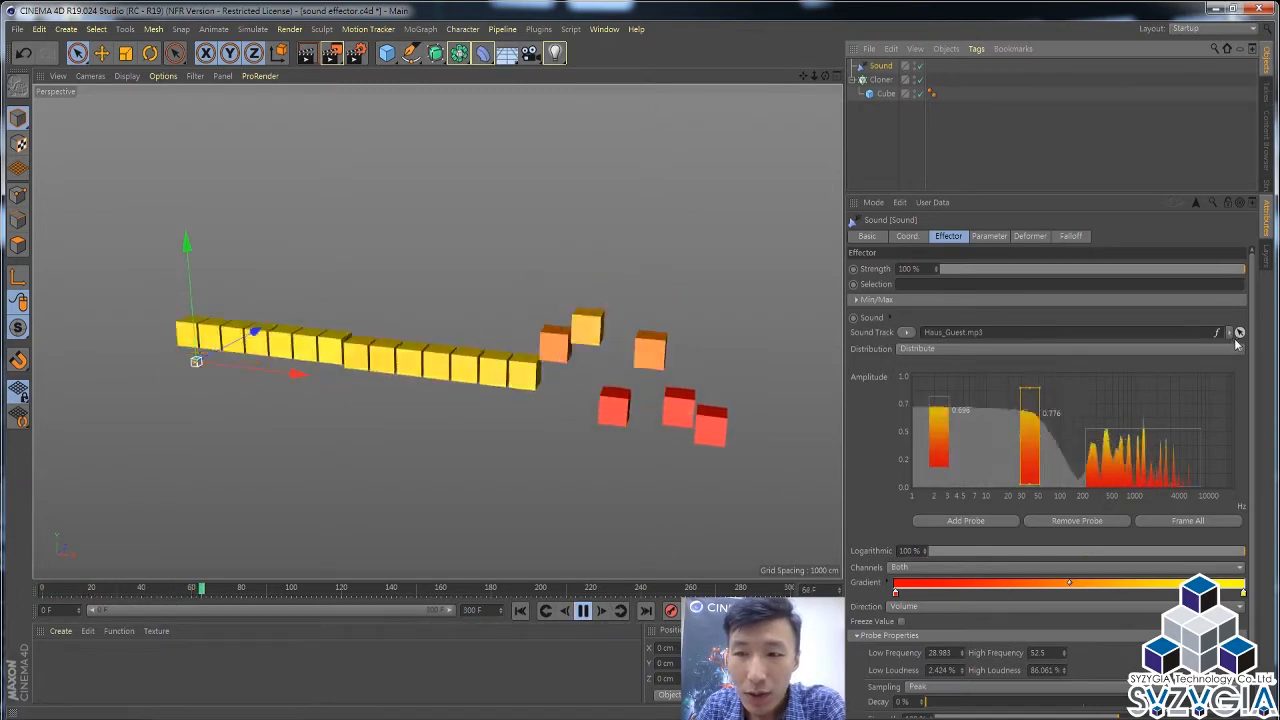
scroll(1140, 420, "down", 1)
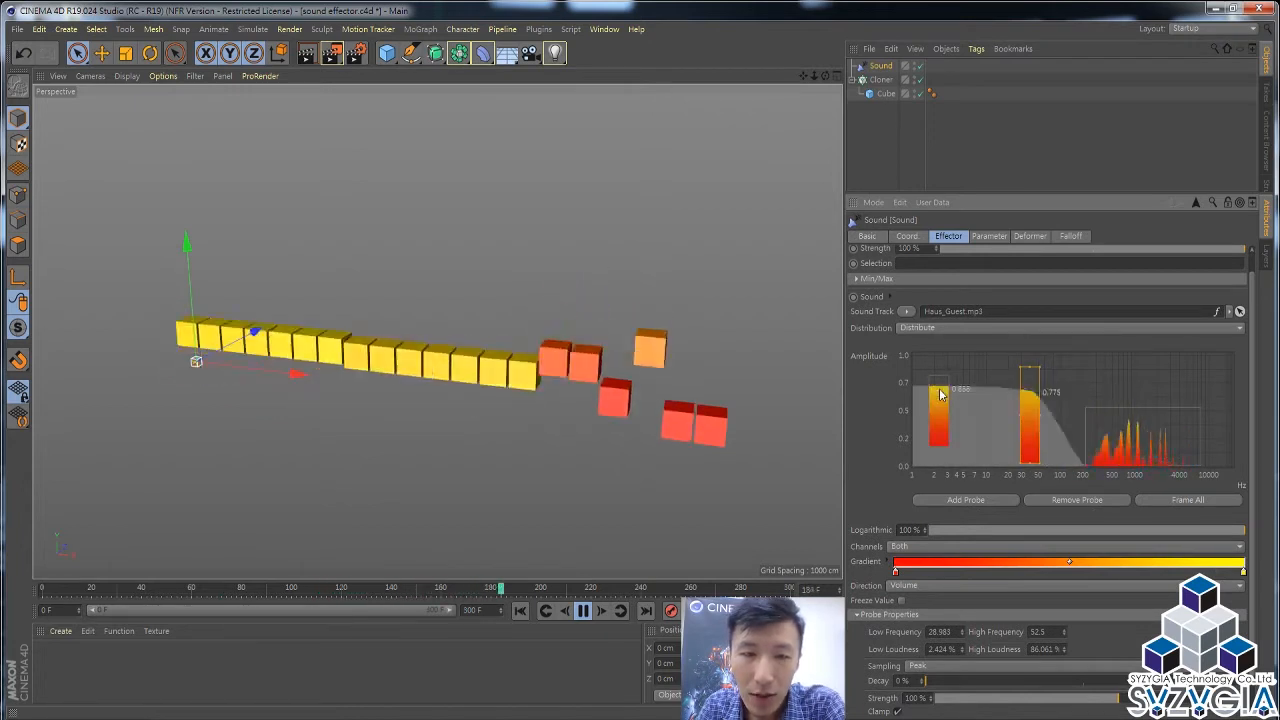
Step: Try the Iterate distribution on the cube row, selecting the lowest-frequency probe and the 220 to 7760 Hz probe in turn
left_click(943, 327)
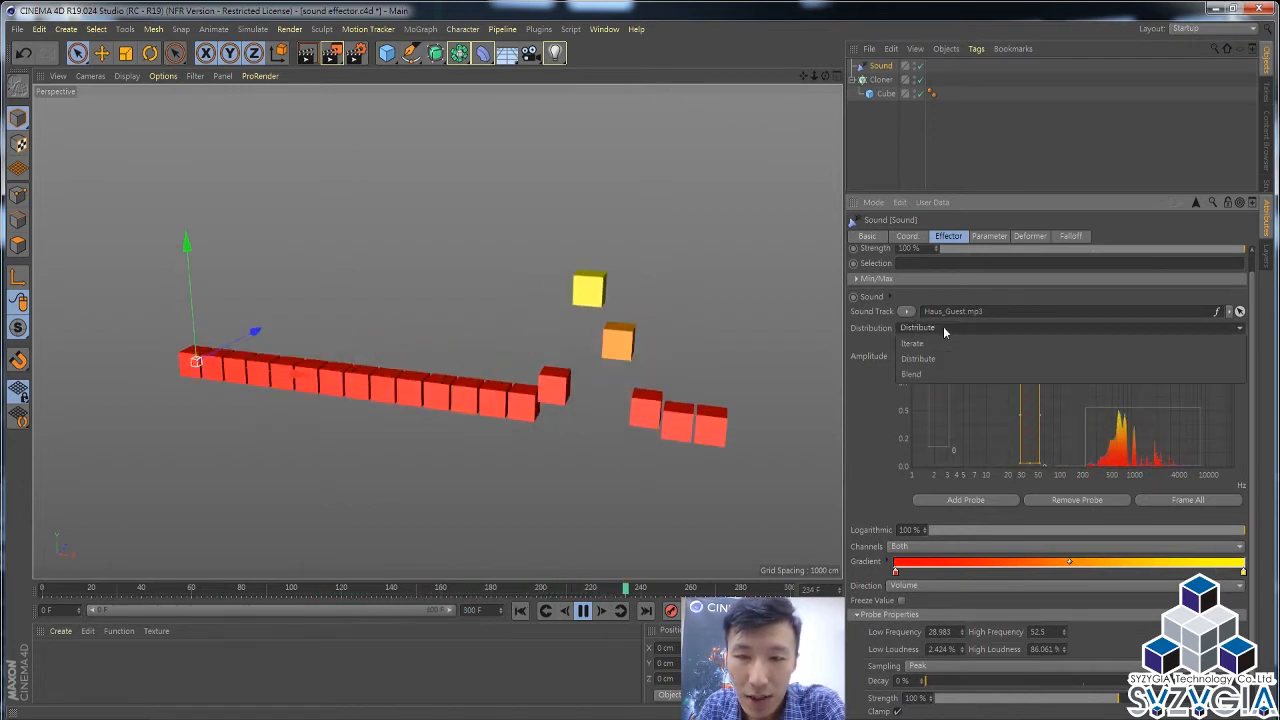
left_click(926, 343)
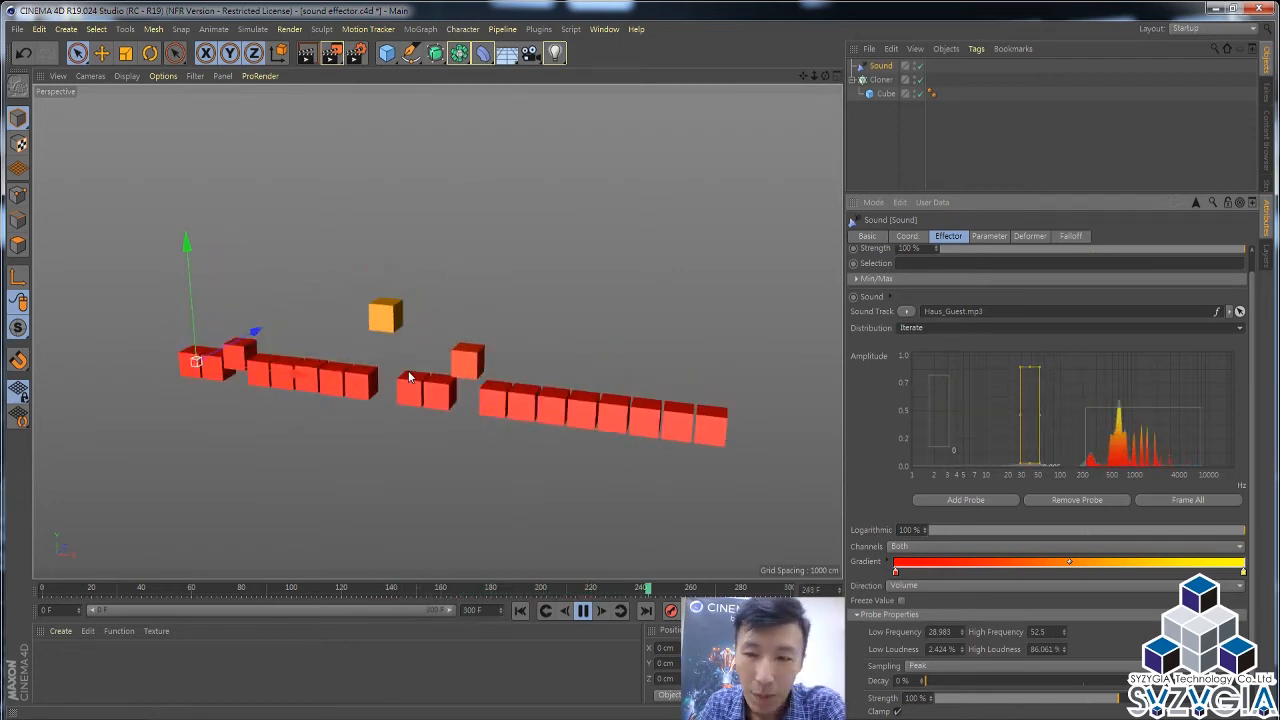
left_click(944, 412)
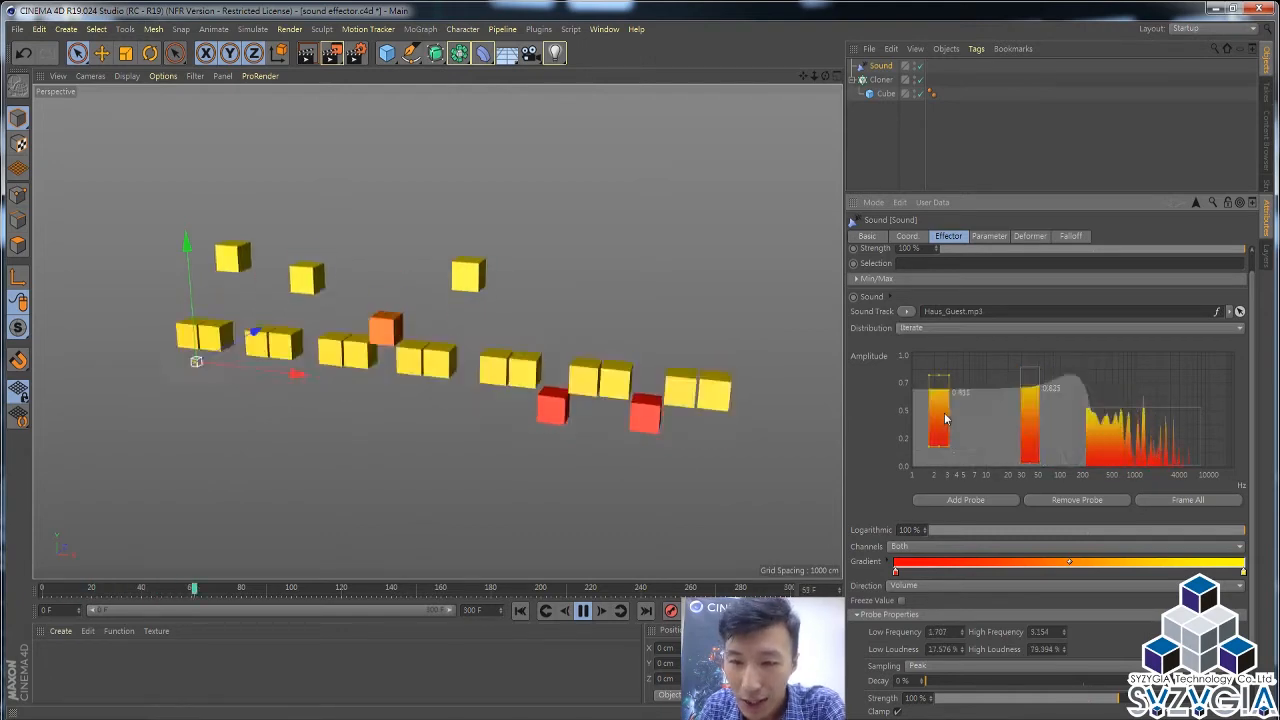
left_click(1131, 428)
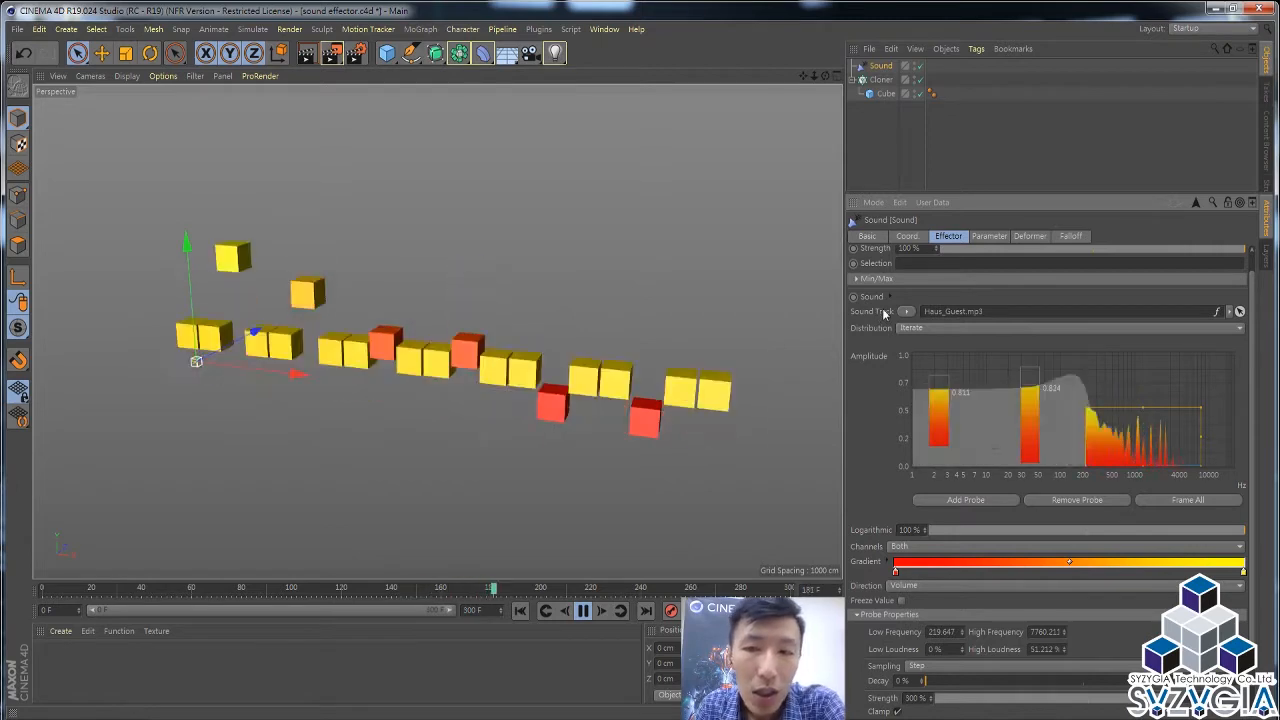
Step: Switch the cube row's Sound effector Distribution to Distribute and finally to Blend
left_click(962, 328)
left_click(925, 341)
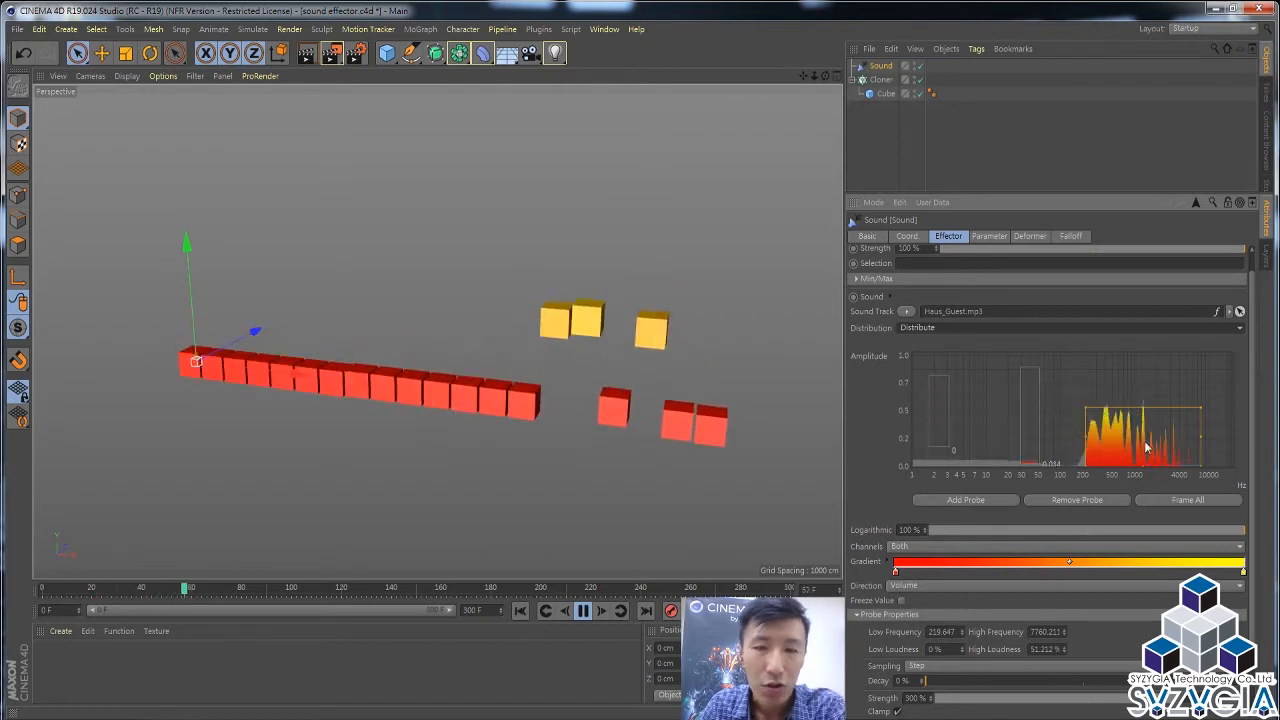
left_click(933, 329)
left_click(933, 343)
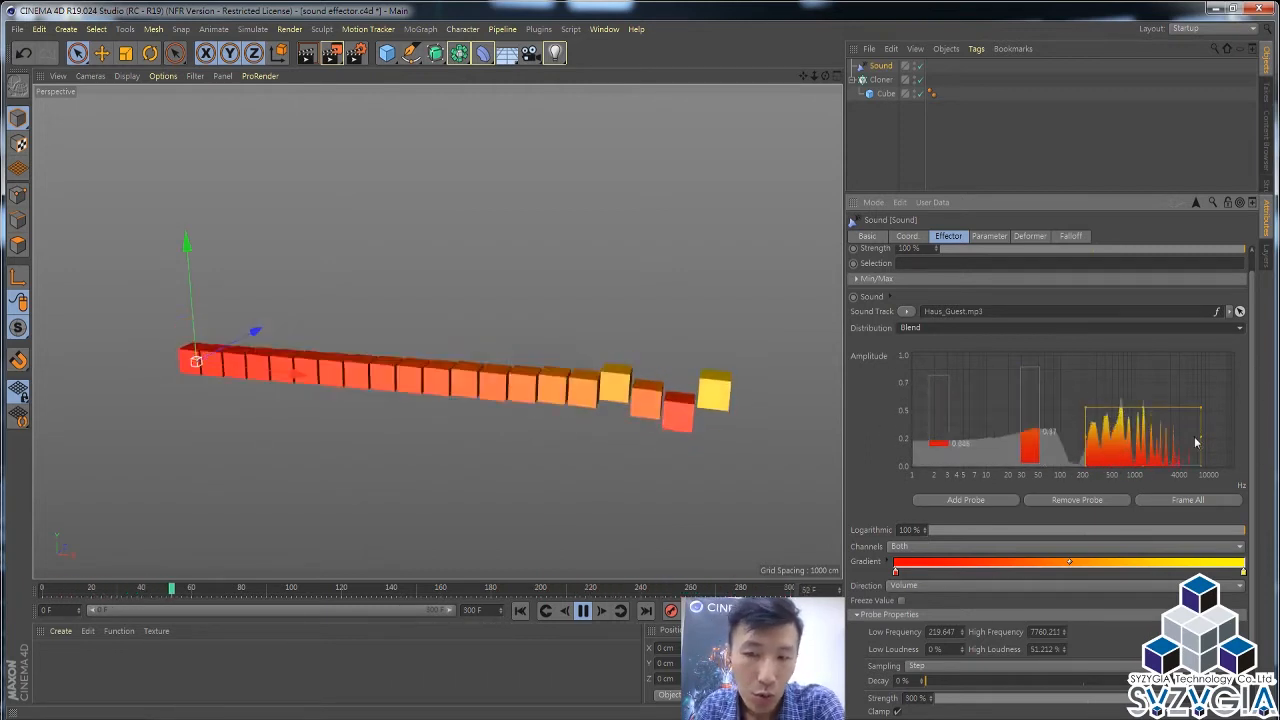
Step: Check the Color Mode in the Sound effector's parameters and return to the 220 to 7760 Hz probe's color settings
scroll(1252, 391, "down", 2)
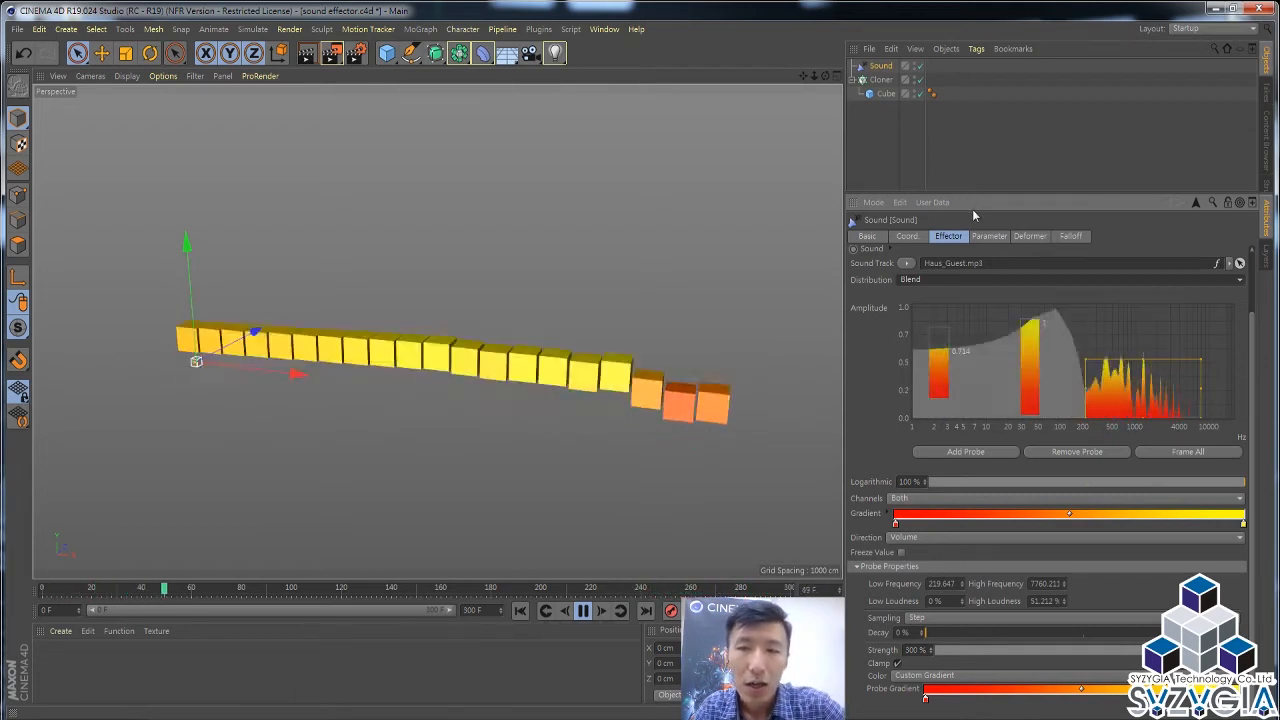
left_click(988, 236)
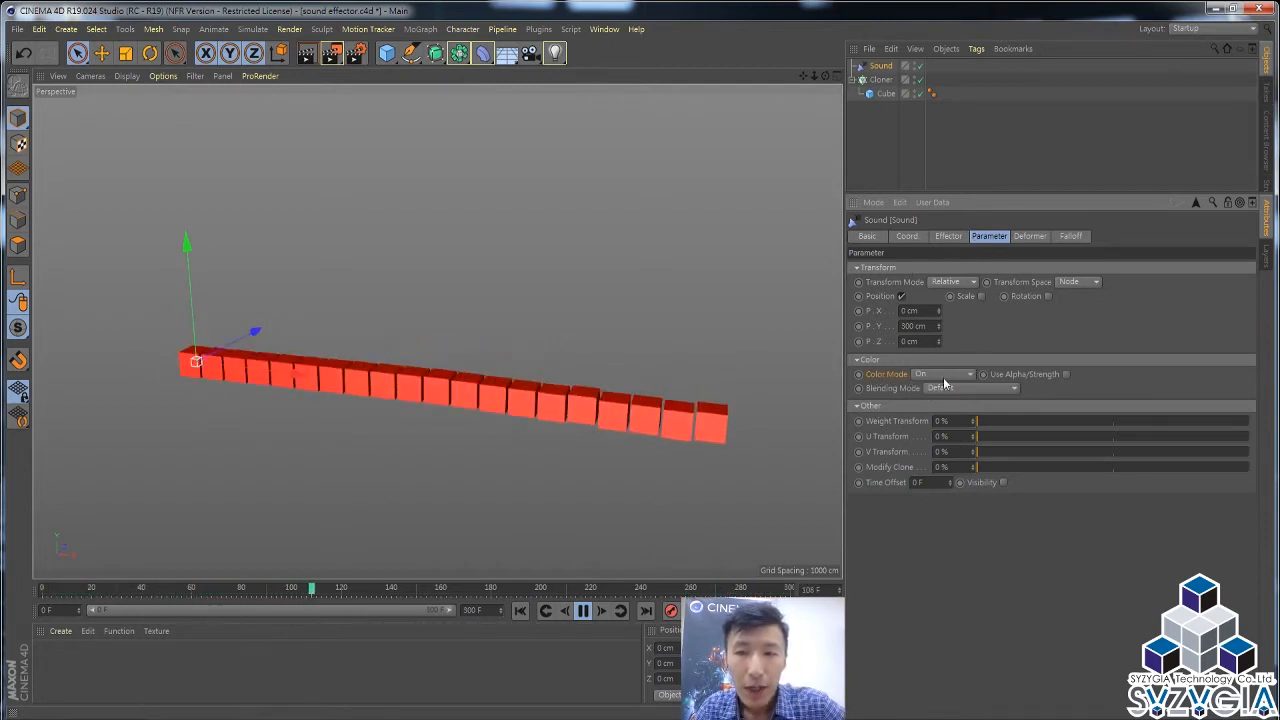
left_click(948, 237)
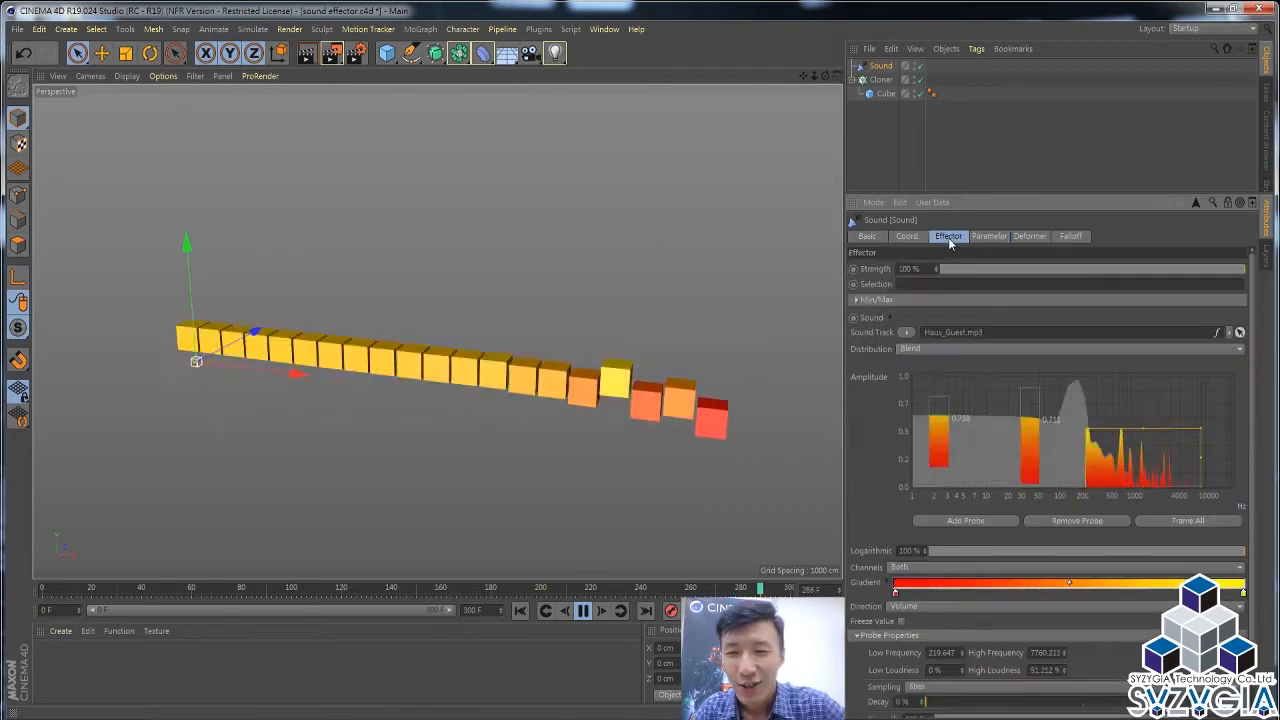
scroll(861, 469, "down", 2)
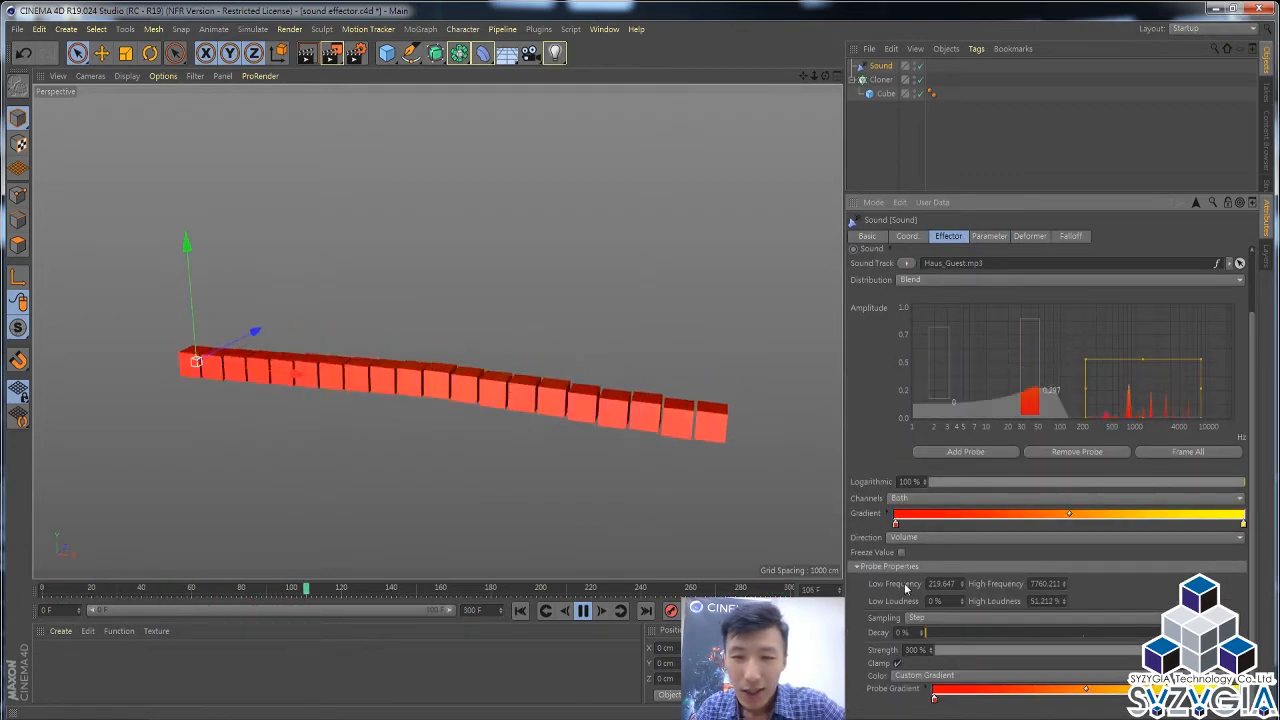
Step: Try Custom Color on the 220 to 7760 Hz probe, comparing it with Custom Gradient, and end on Custom Gradient
left_click(918, 677)
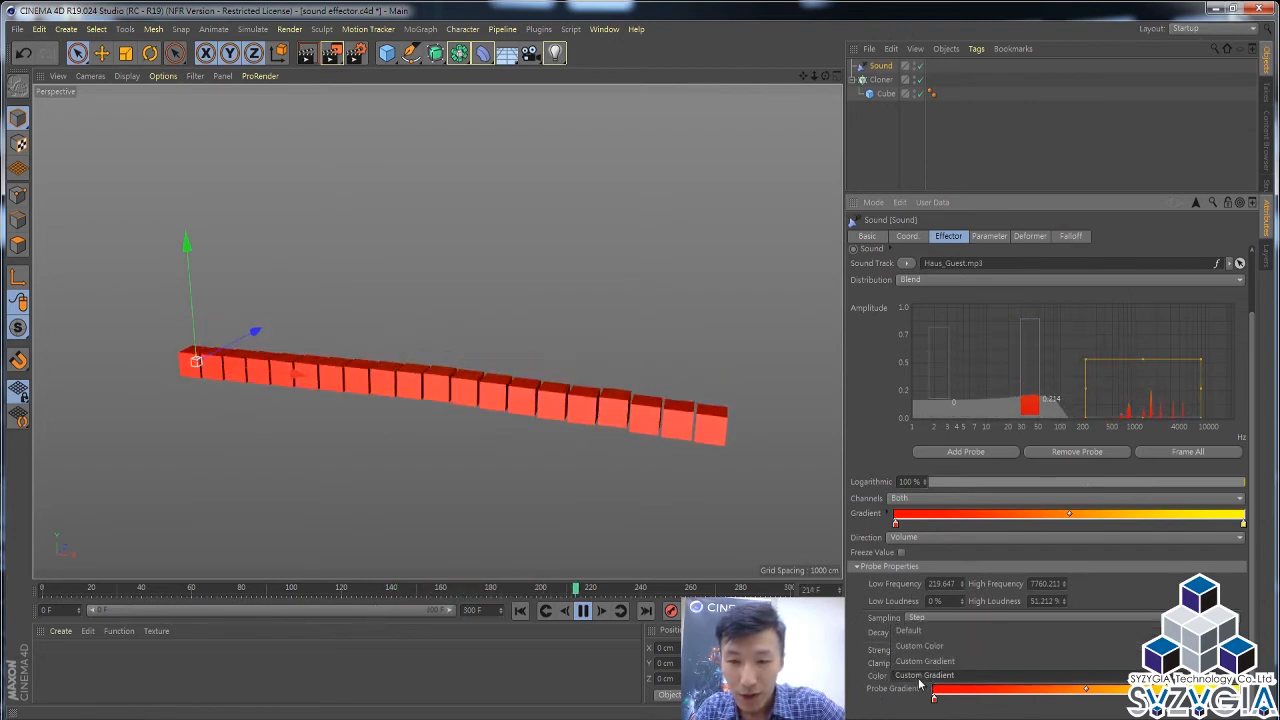
left_click(924, 643)
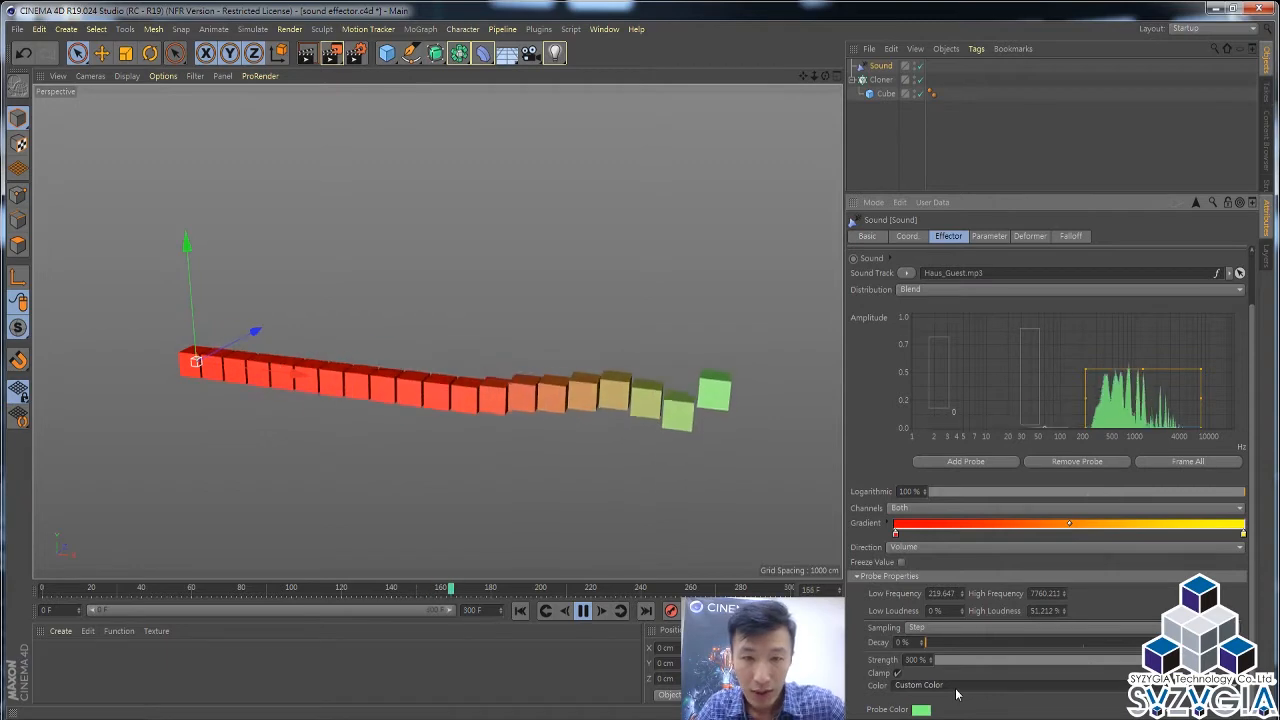
left_click(956, 694)
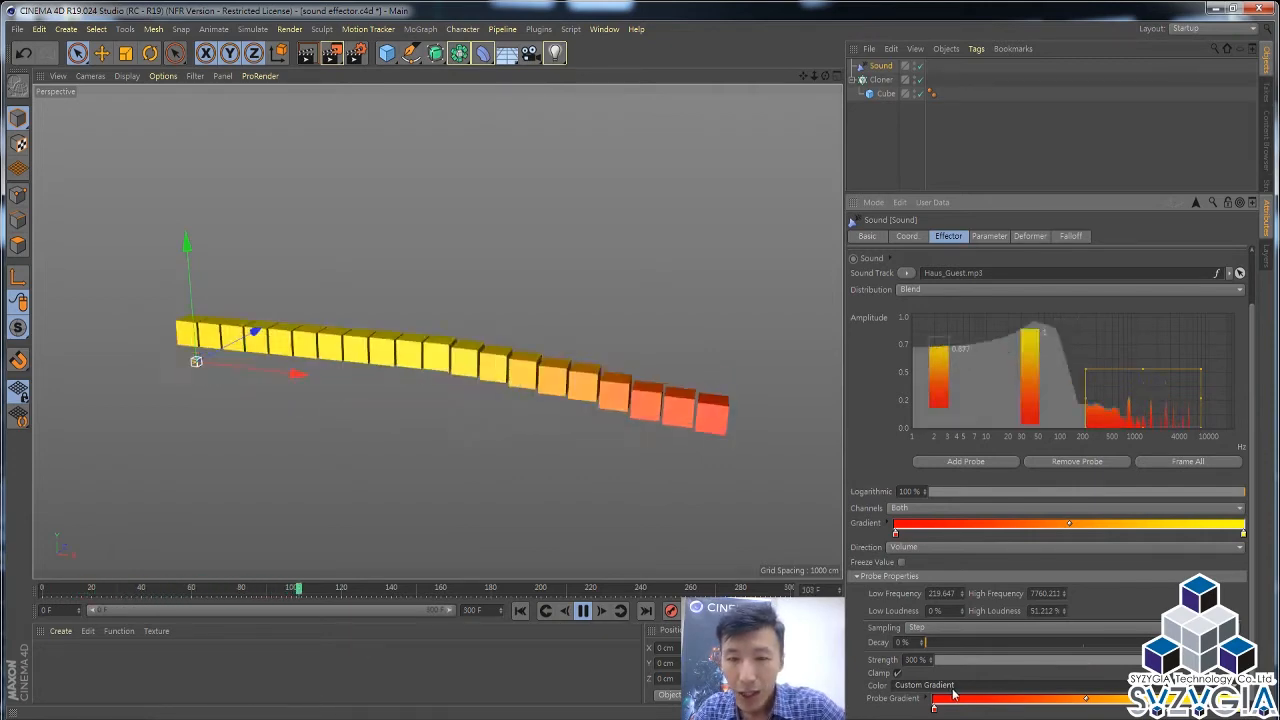
left_click(953, 690)
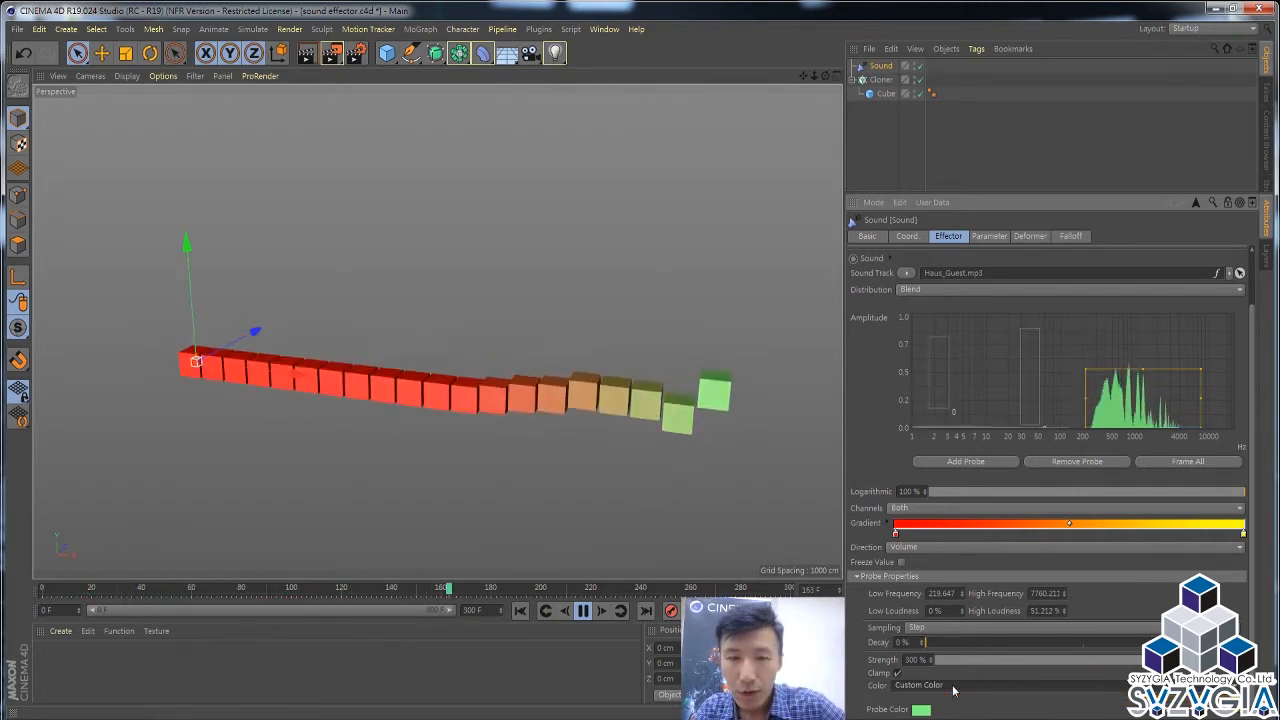
left_click(953, 690)
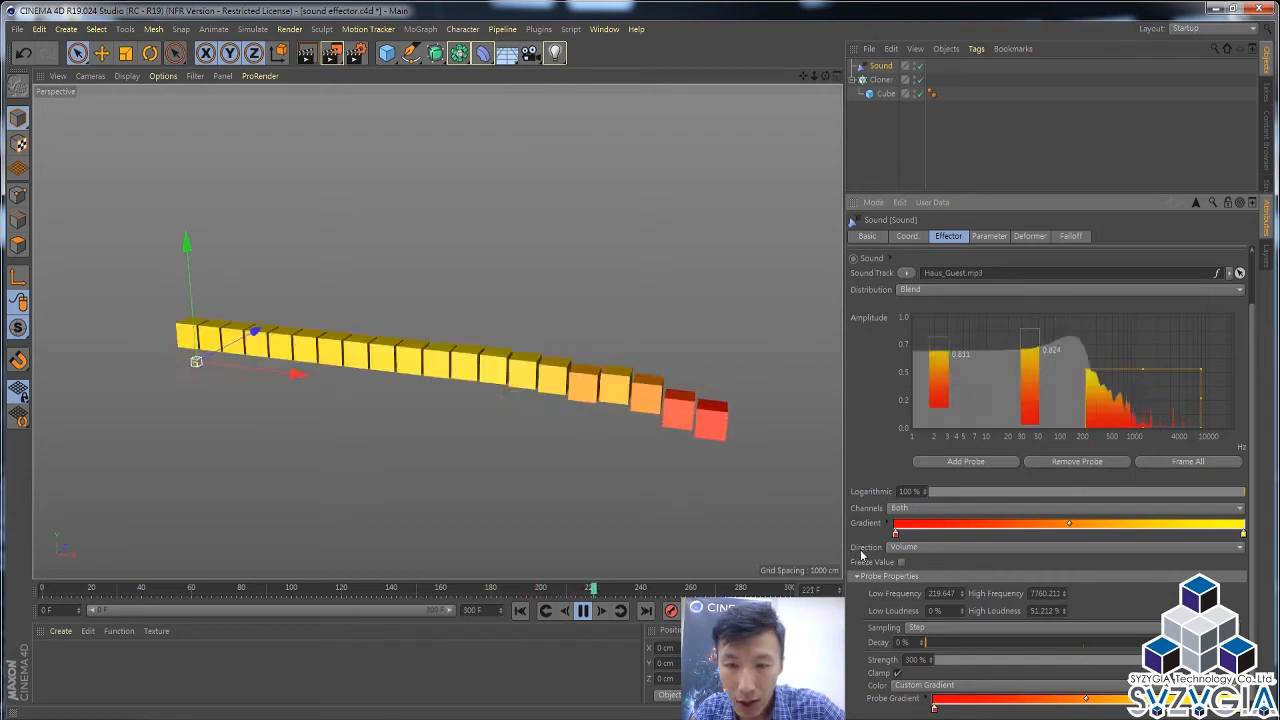
Step: Try the Frequency direction for the Sound effector's gradient, then set Direction back to Volume
left_click(953, 547)
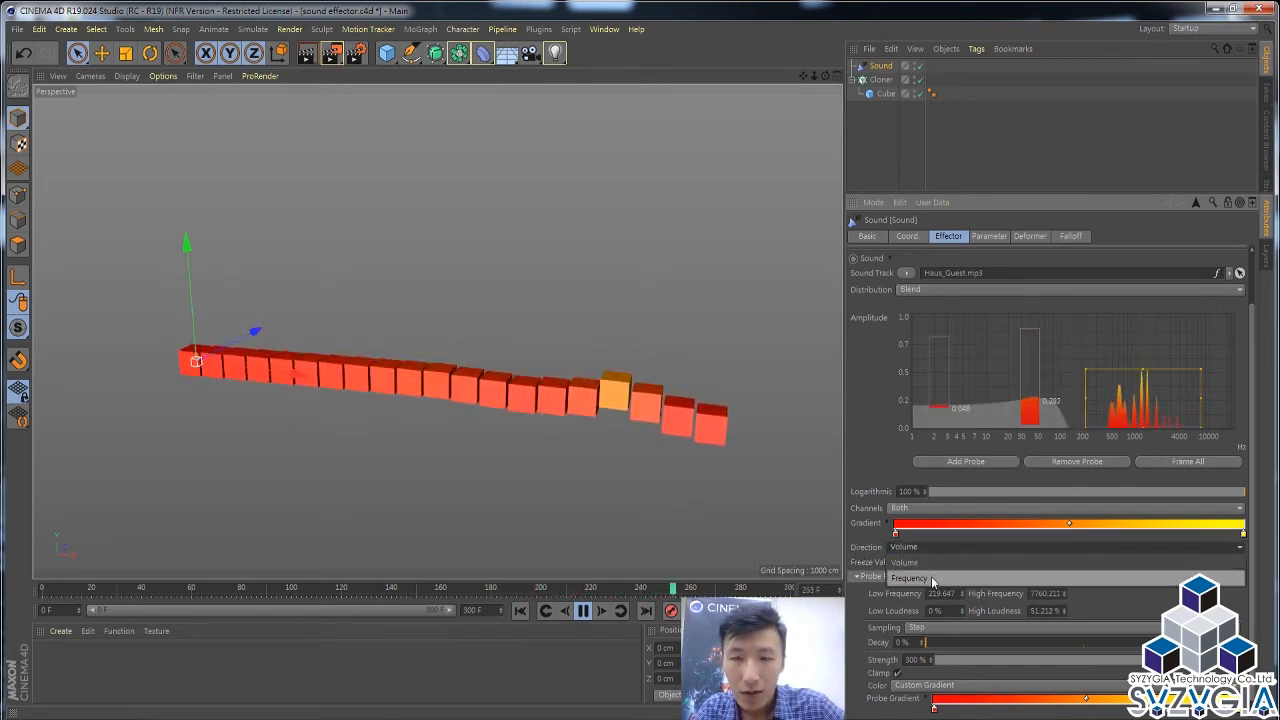
left_click(932, 578)
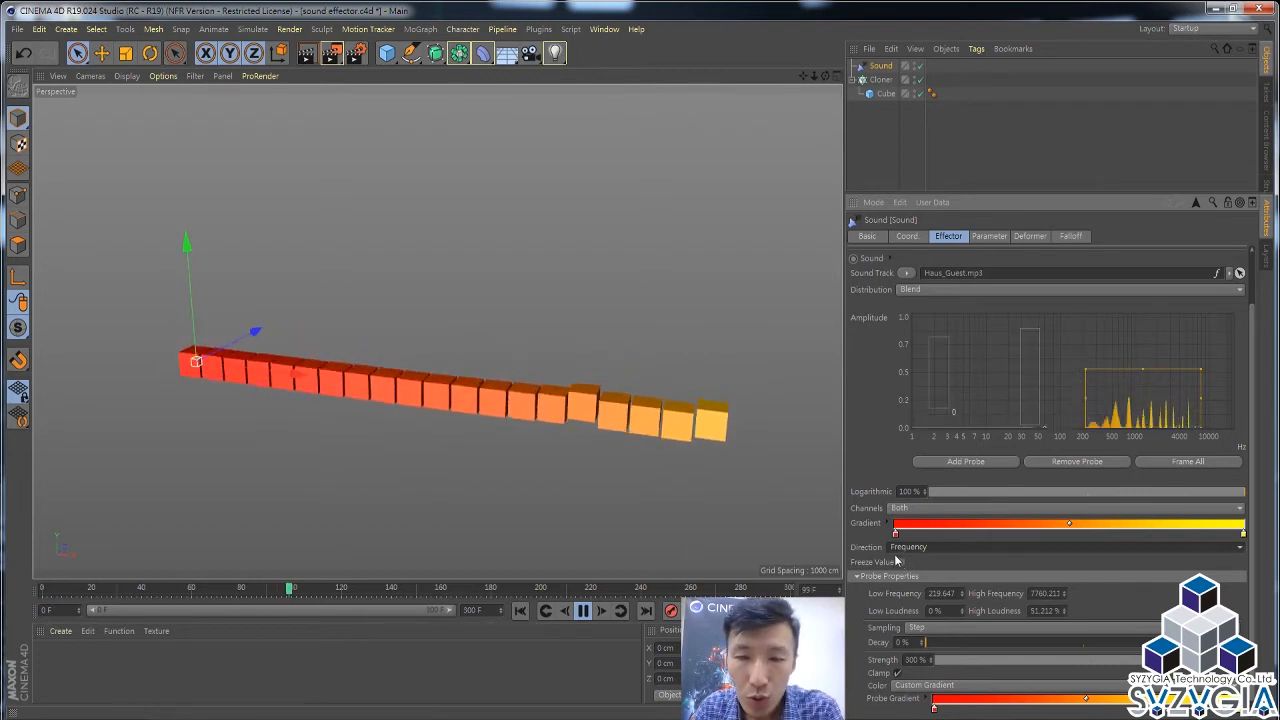
left_click(905, 547)
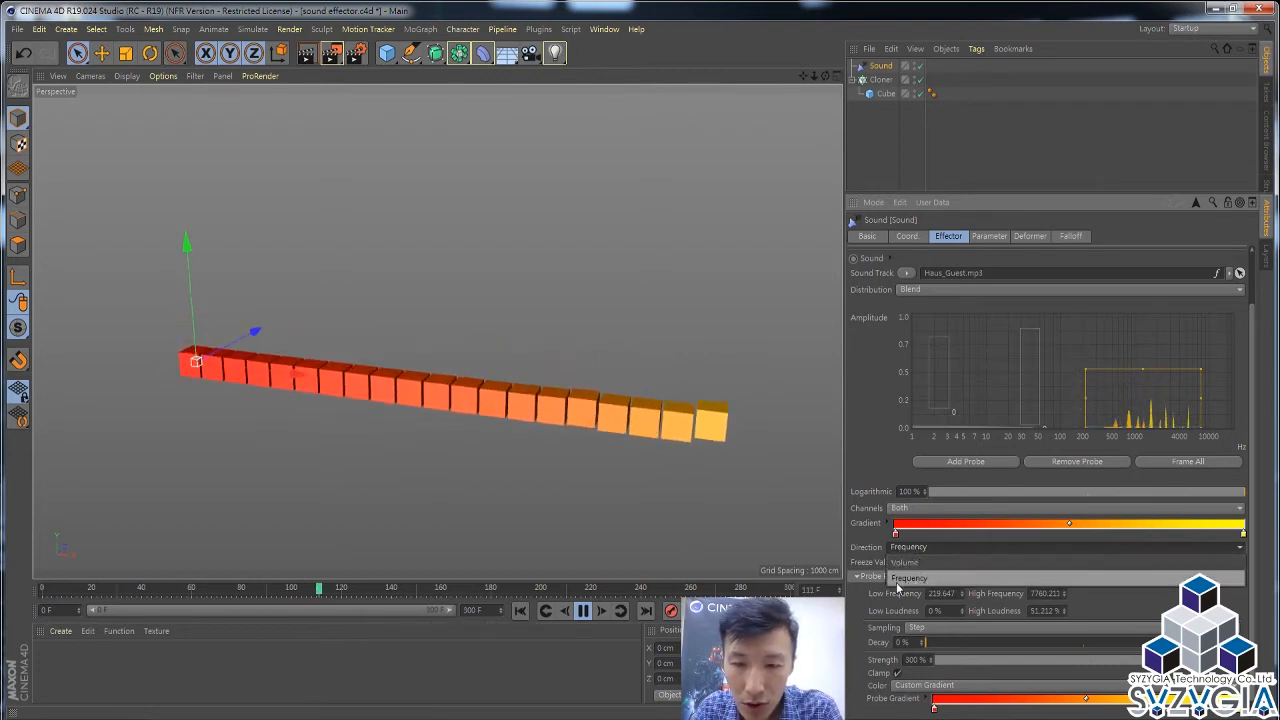
left_click(932, 578)
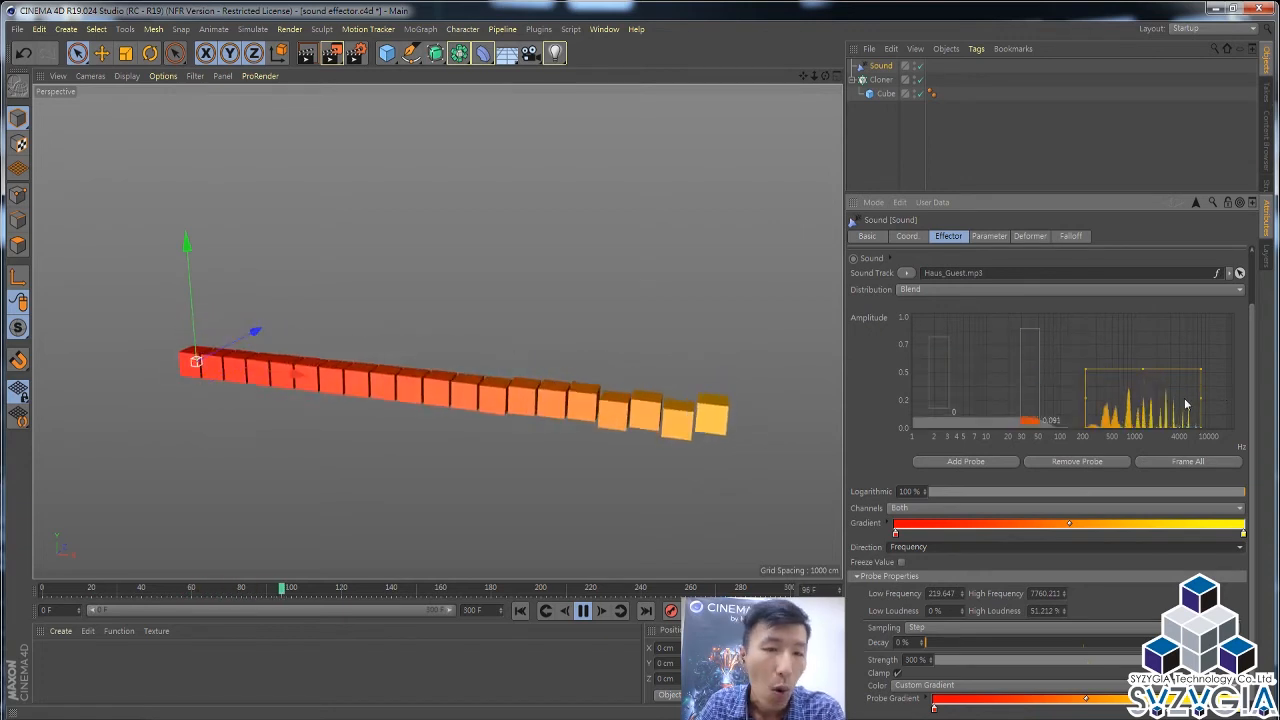
left_click(950, 548)
left_click(948, 556)
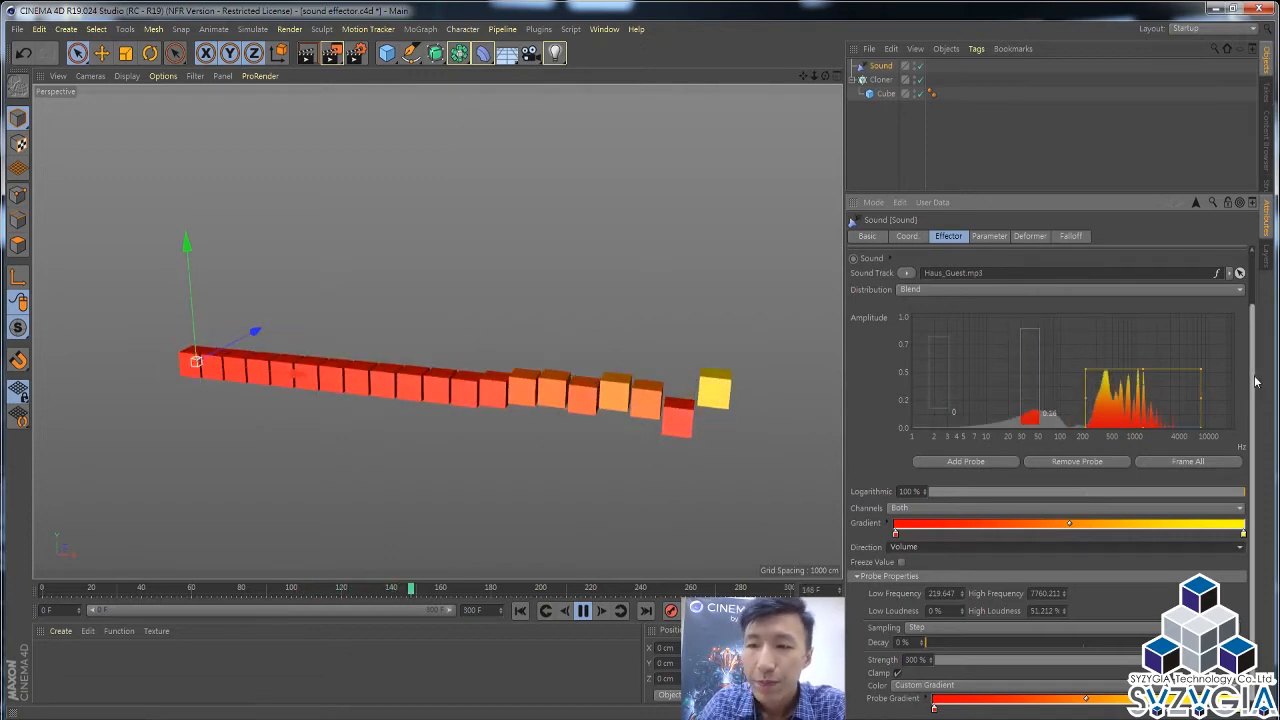
scroll(1250, 476, "down", 1)
scroll(1250, 476, "up", 2)
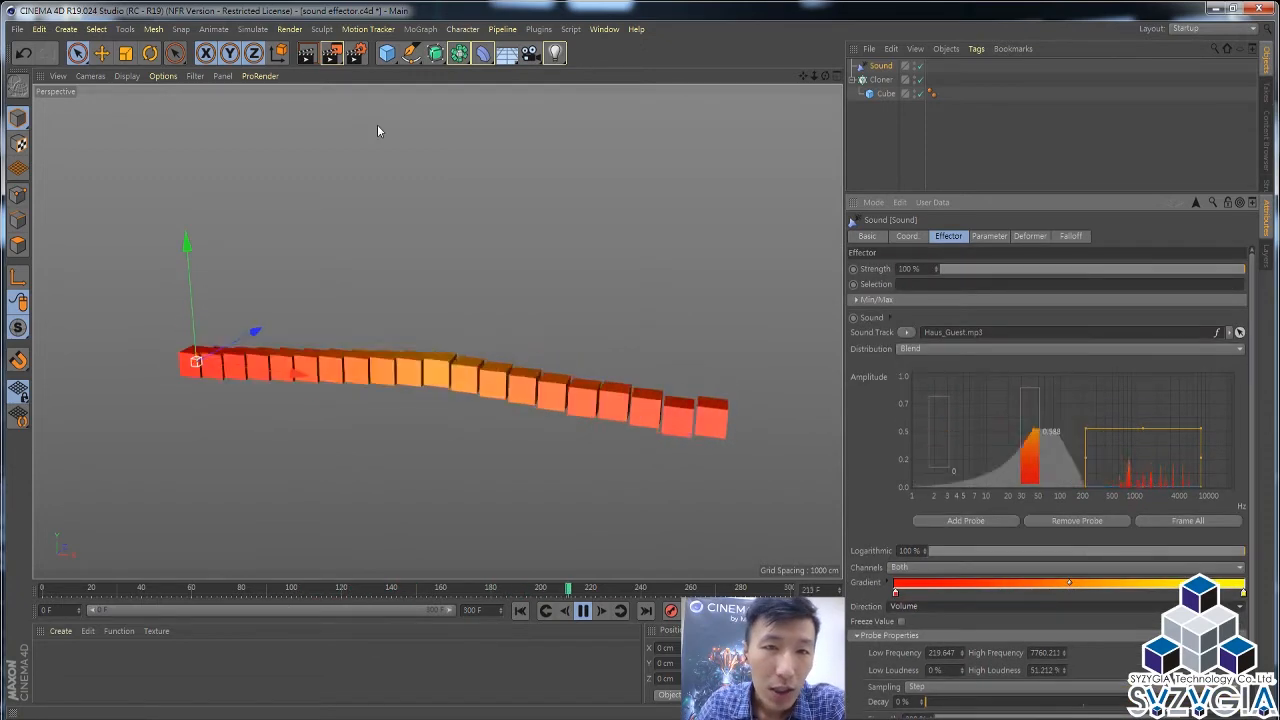
Step: Switch to the open cracked planet scene, enlarge its object list, and play the animation before rewinding to frame 0
left_click(604, 29)
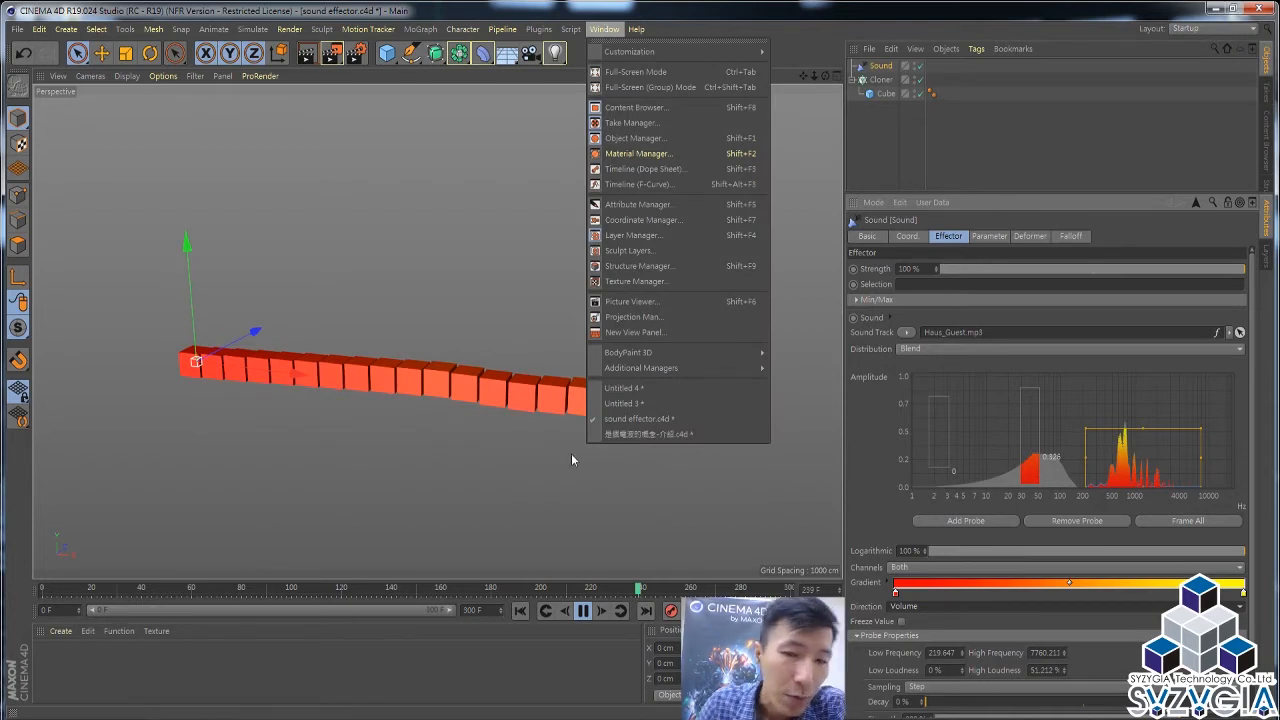
left_click(639, 434)
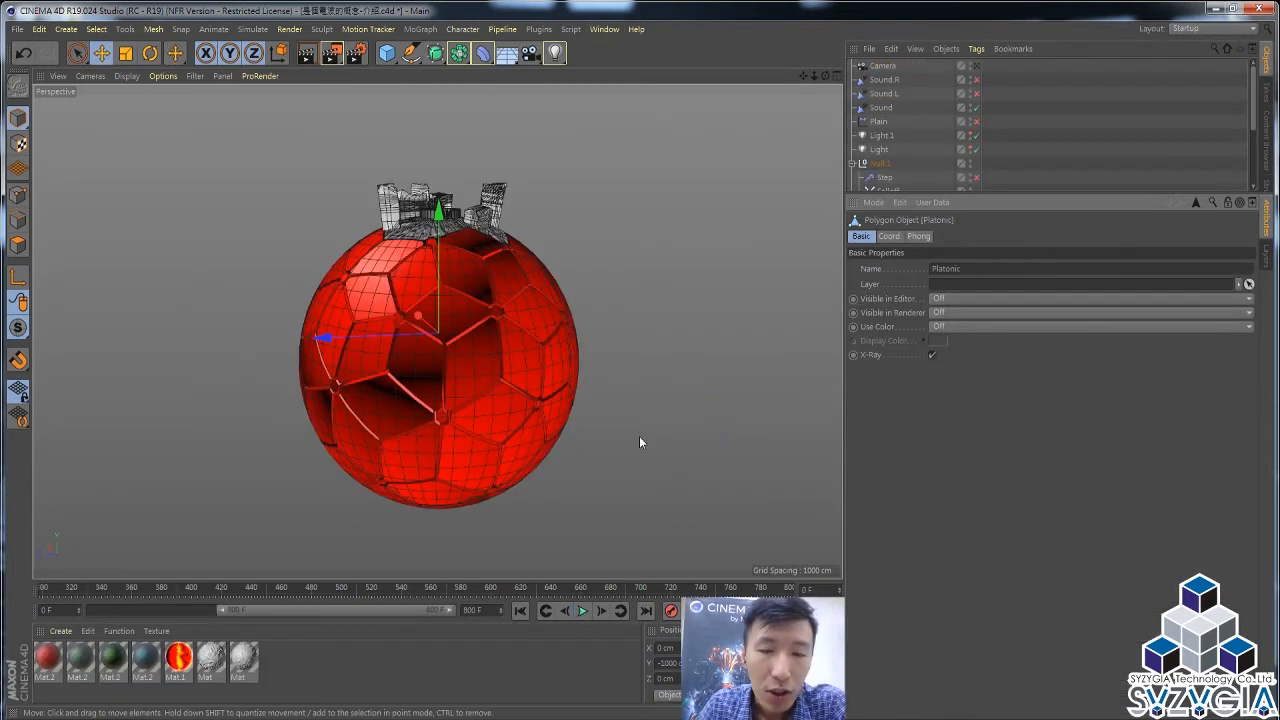
left_click(579, 612)
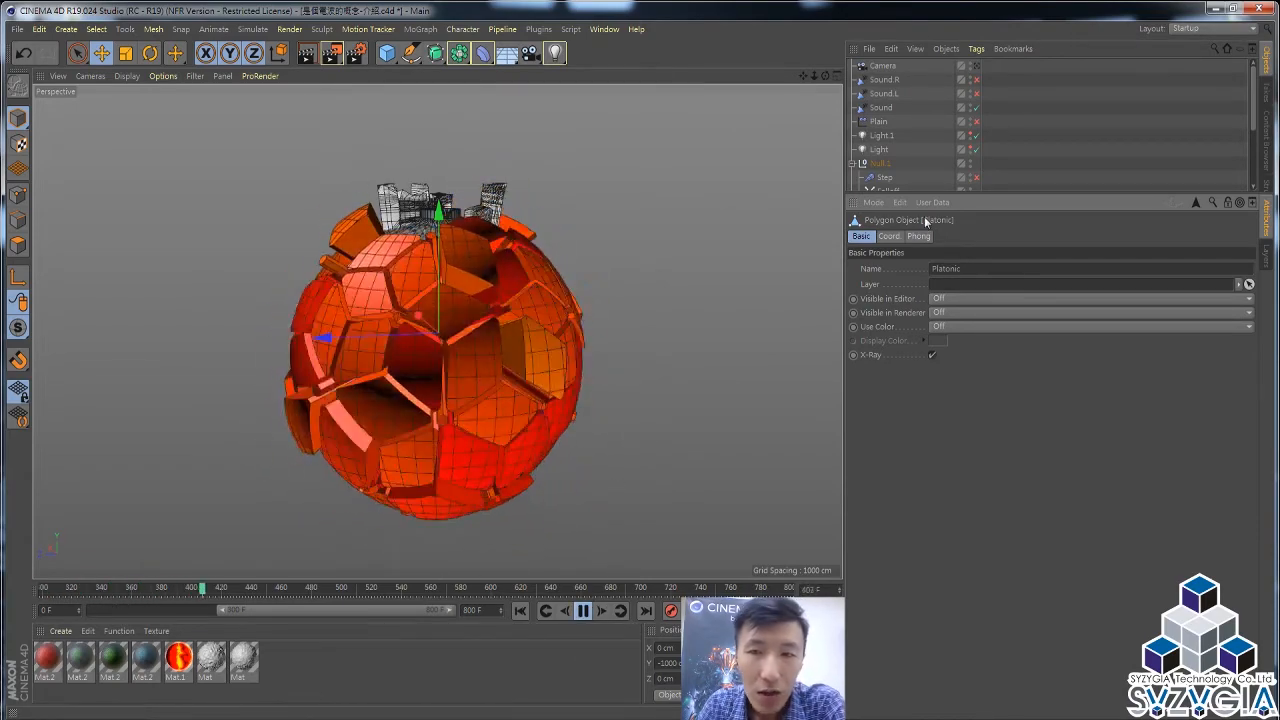
left_click_drag(945, 196, 953, 290)
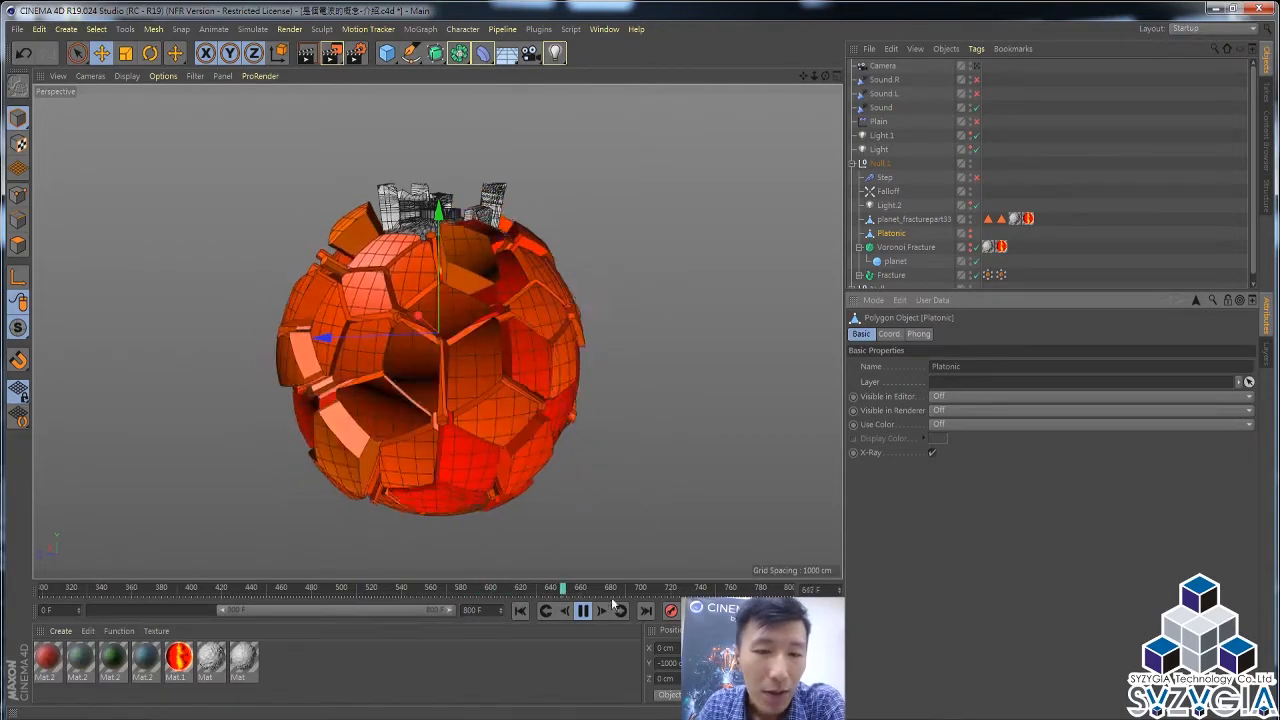
left_click(583, 611)
left_click(519, 611)
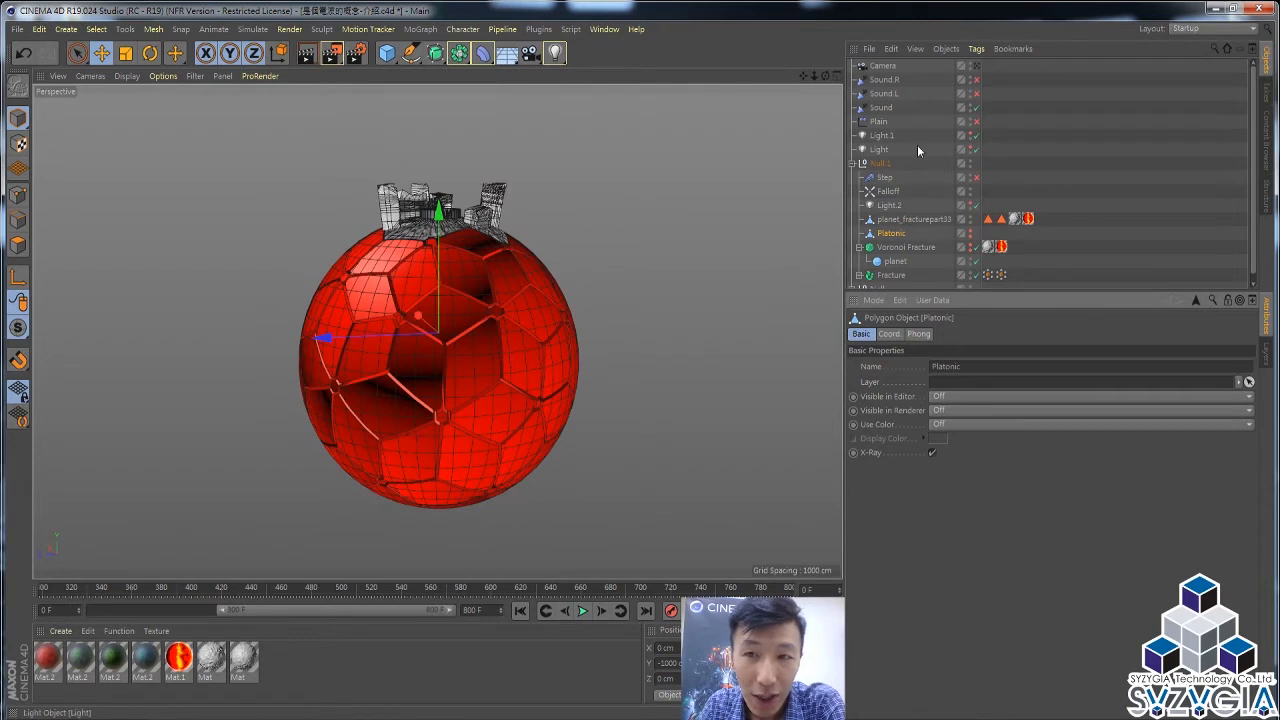
Step: Set the planet's Sound effector Channels to Left and play the animation
left_click(881, 108)
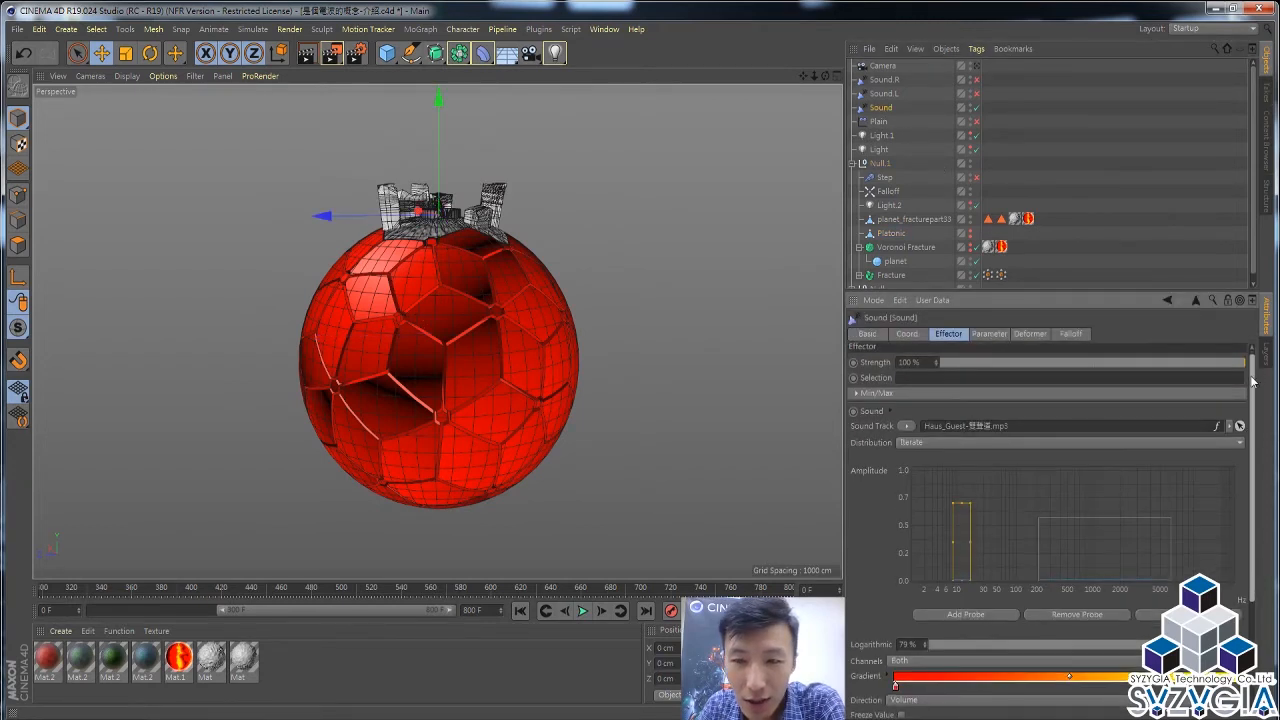
left_click_drag(1257, 373, 1244, 512)
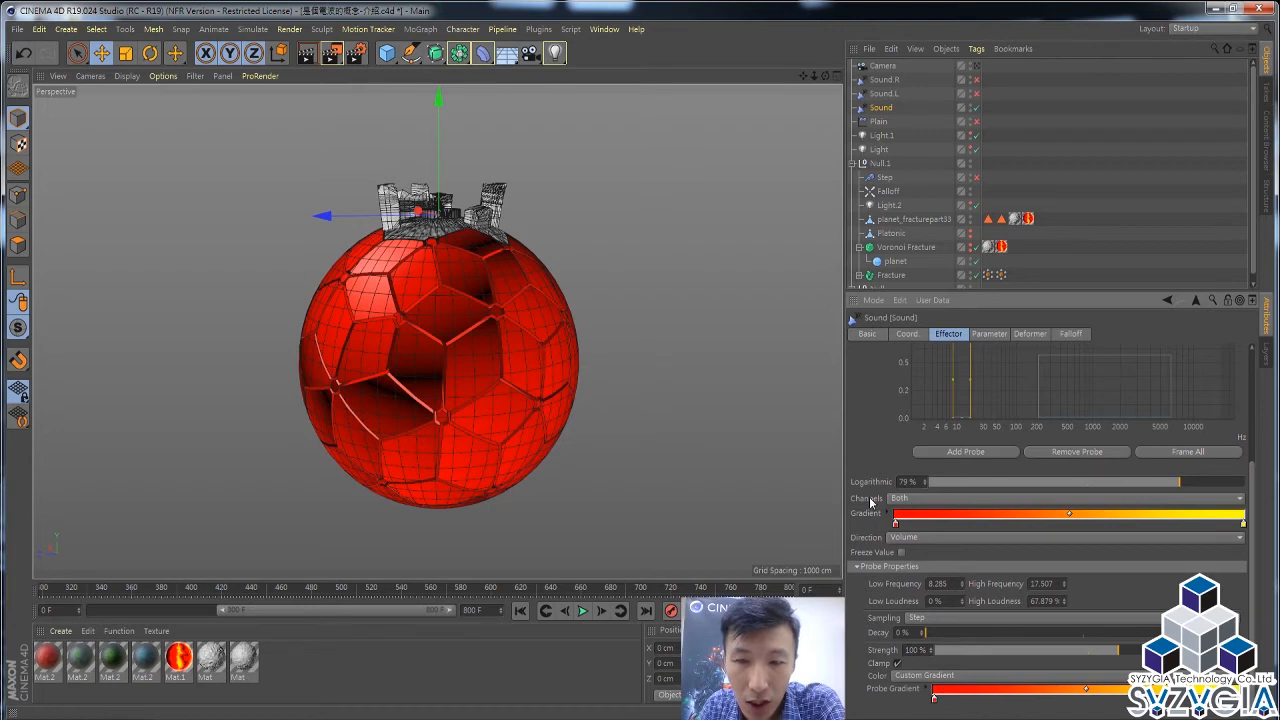
left_click(931, 499)
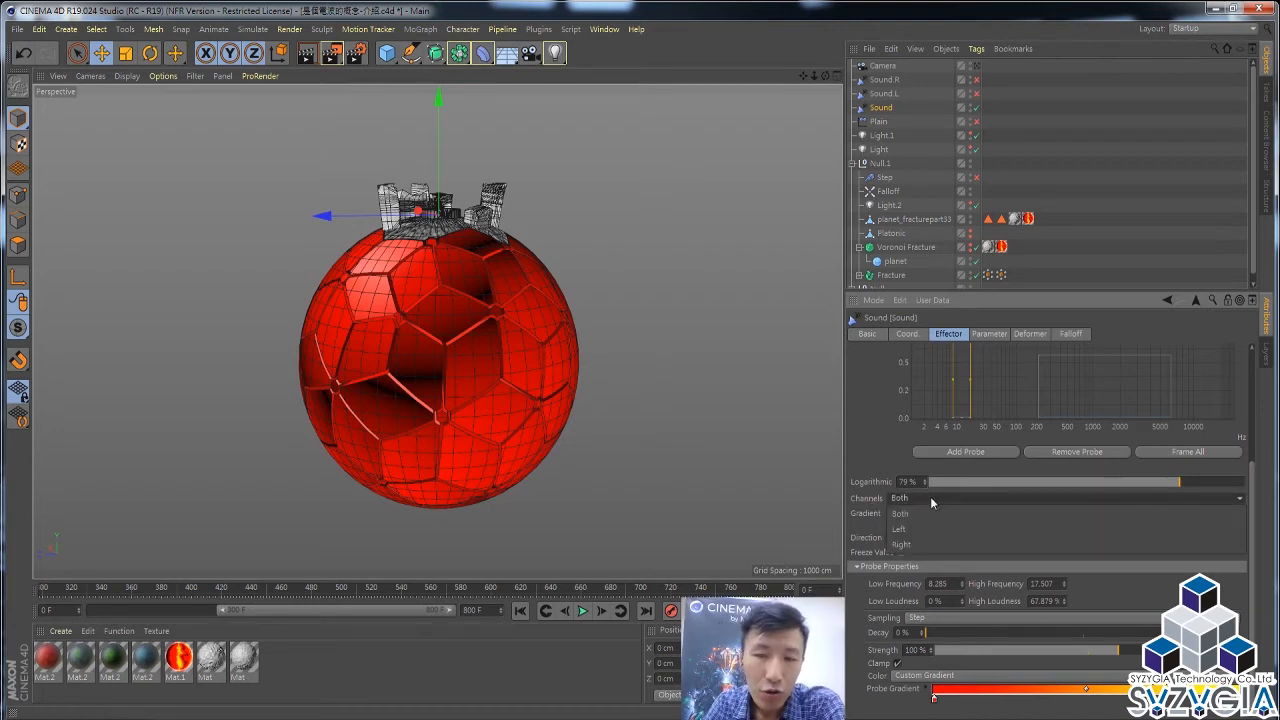
left_click(931, 516)
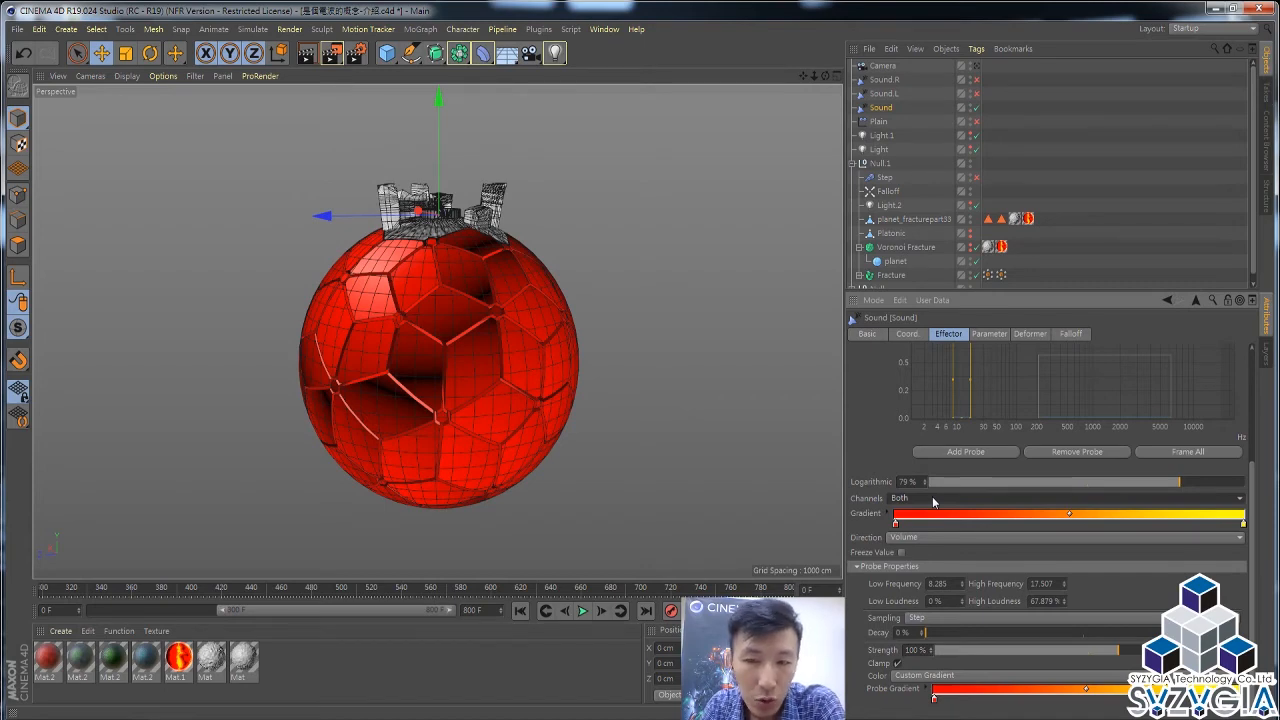
left_click(583, 611)
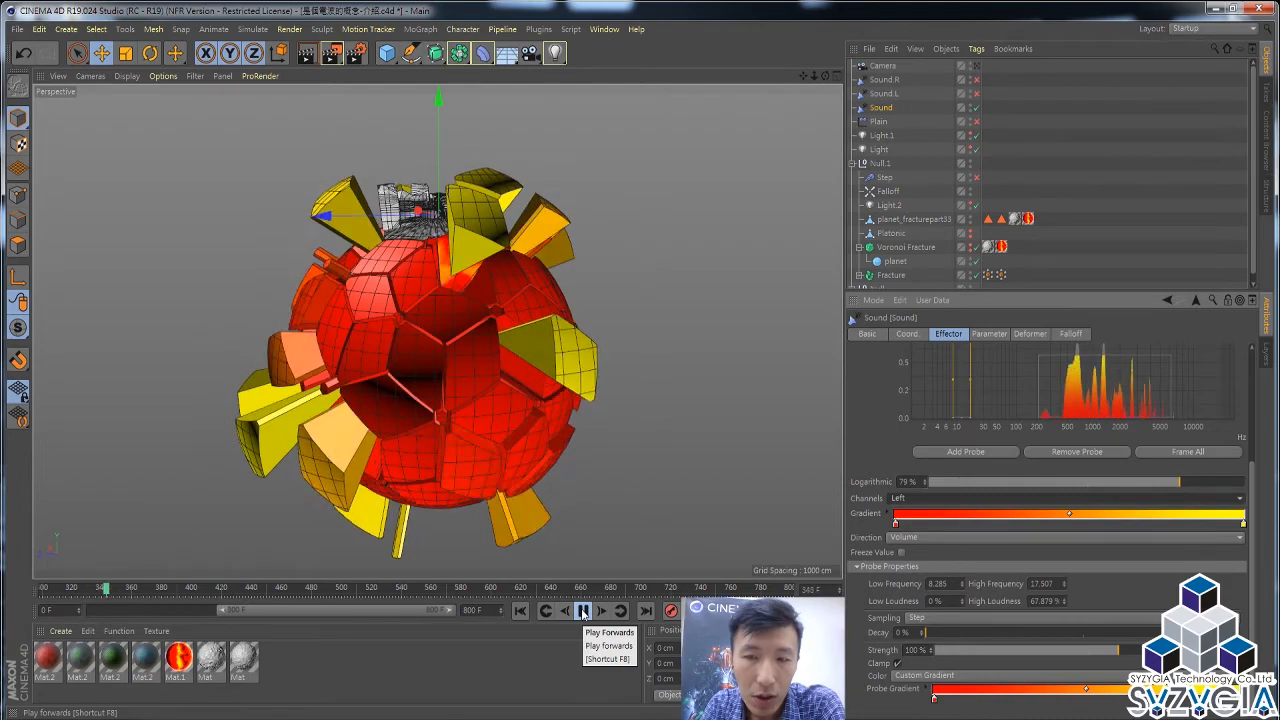
Step: Compare the Both, Left and Right channels on the planet's Sound effector during playback, ending on Both
scroll(1115, 515, "up", 3)
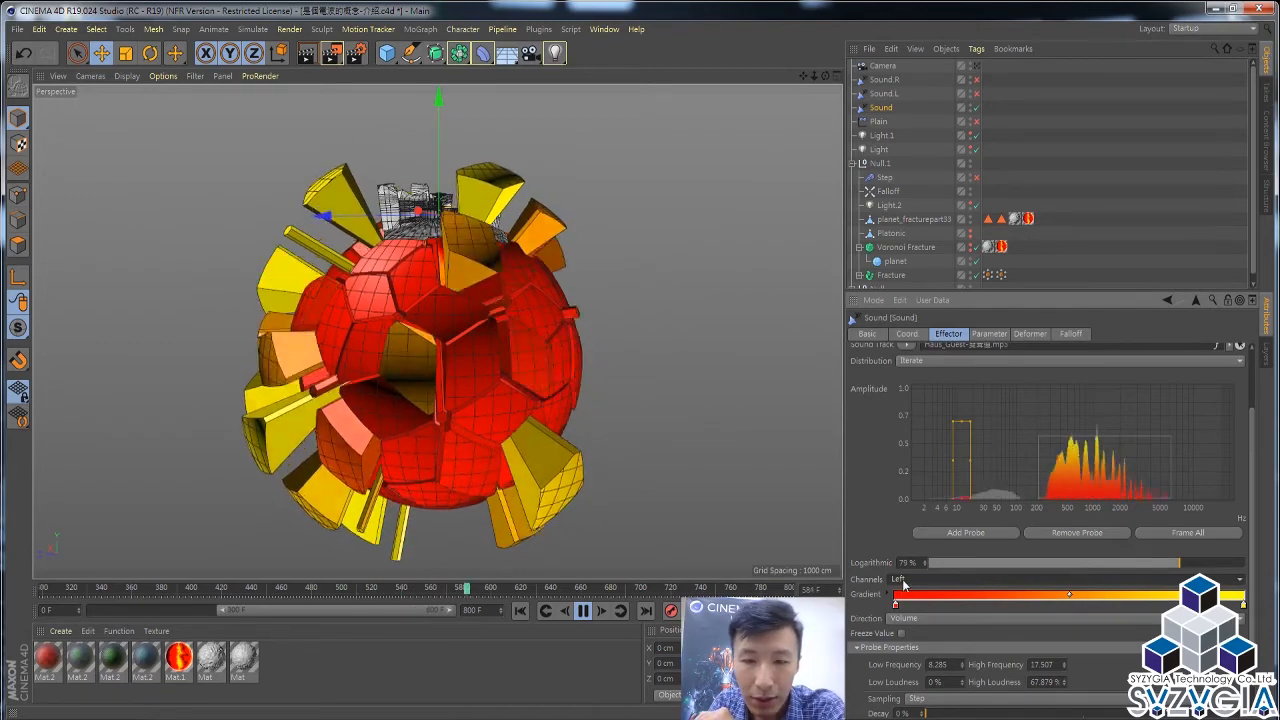
left_click(903, 580)
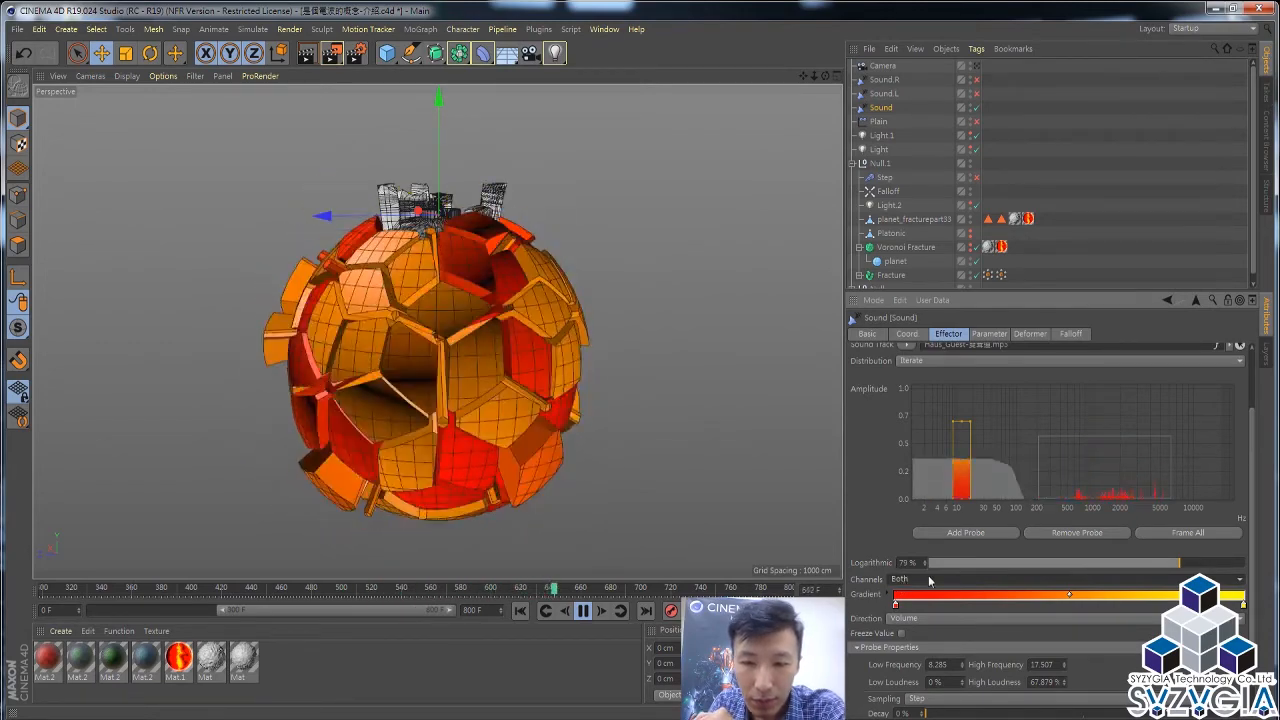
left_click(928, 579)
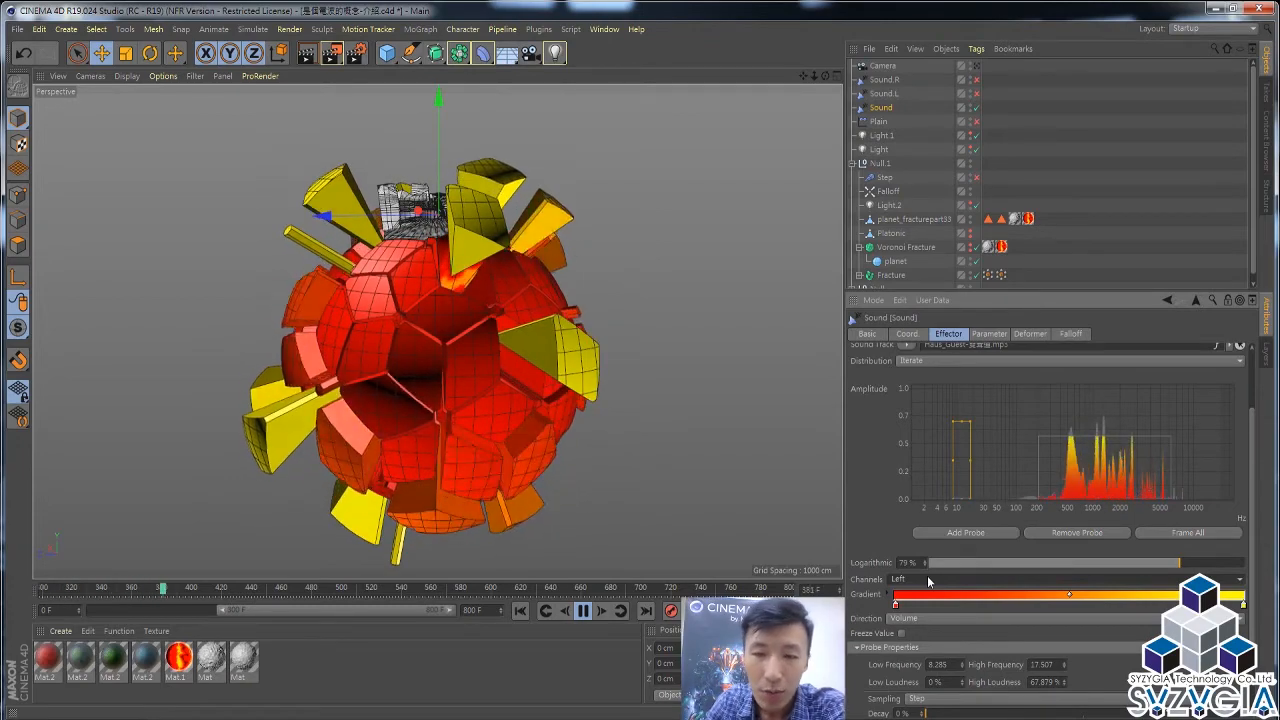
left_click(927, 575)
left_click(926, 583)
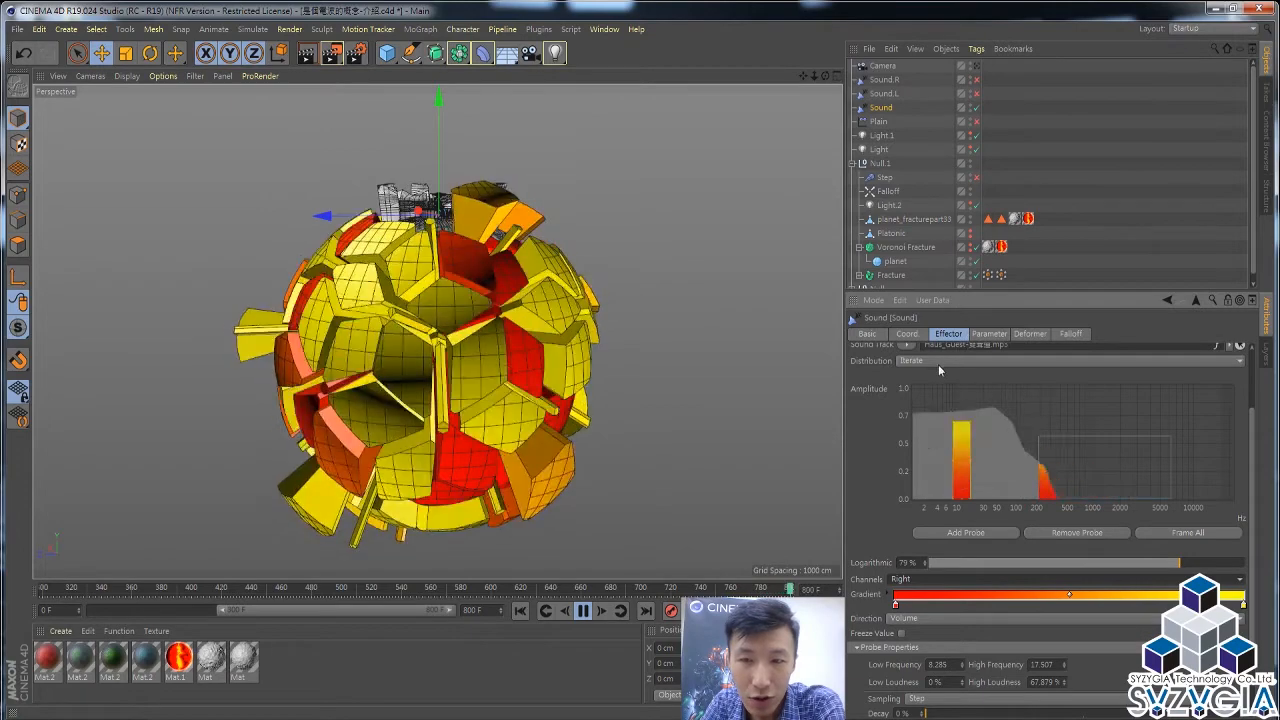
left_click(930, 579)
left_click(929, 588)
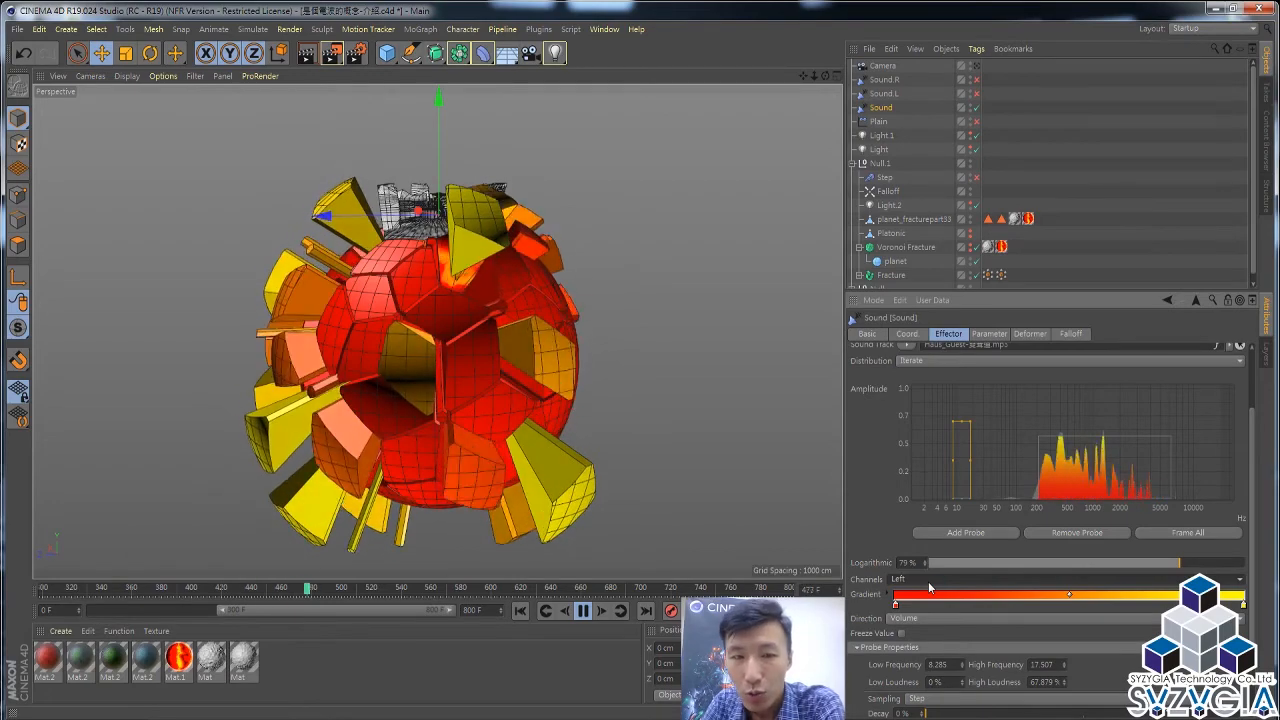
scroll(929, 587, "down", 1)
scroll(929, 587, "up", 2)
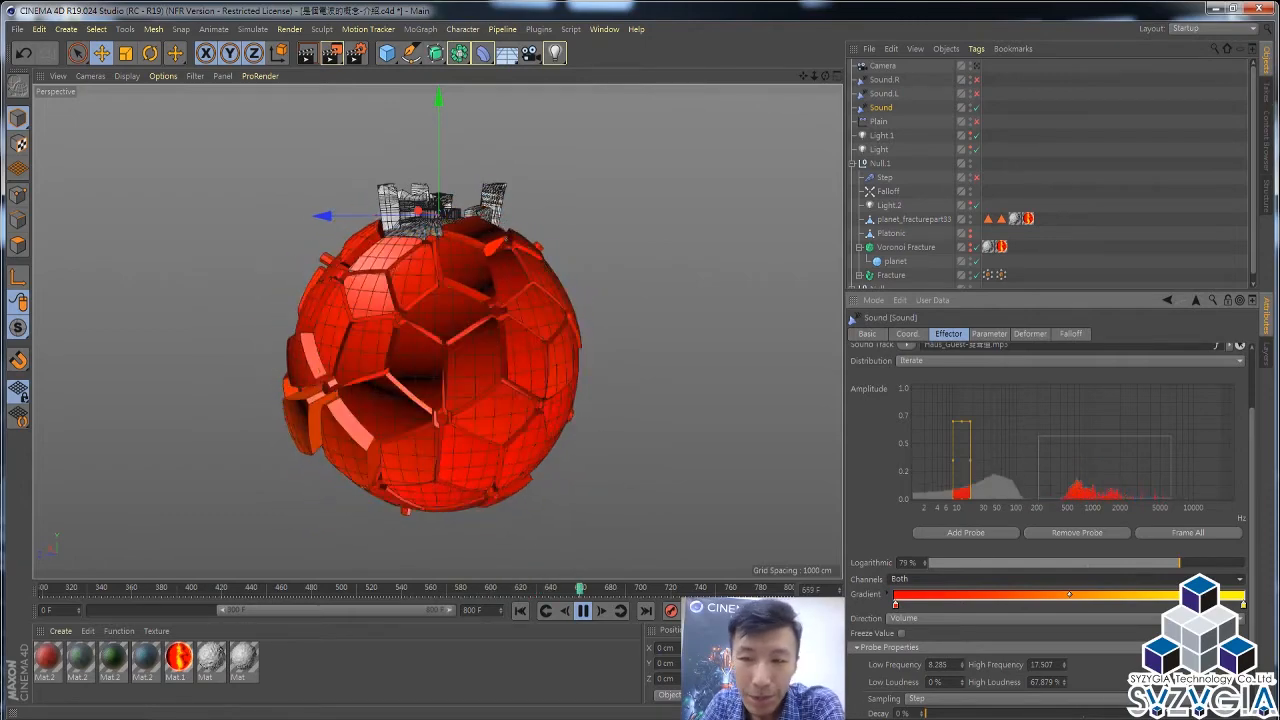
Step: Disable the Sound effector, enable Sound L and Sound R, and select the Fracture object's MoGraph Weightmap out tag
scroll(1253, 397, "up", 2)
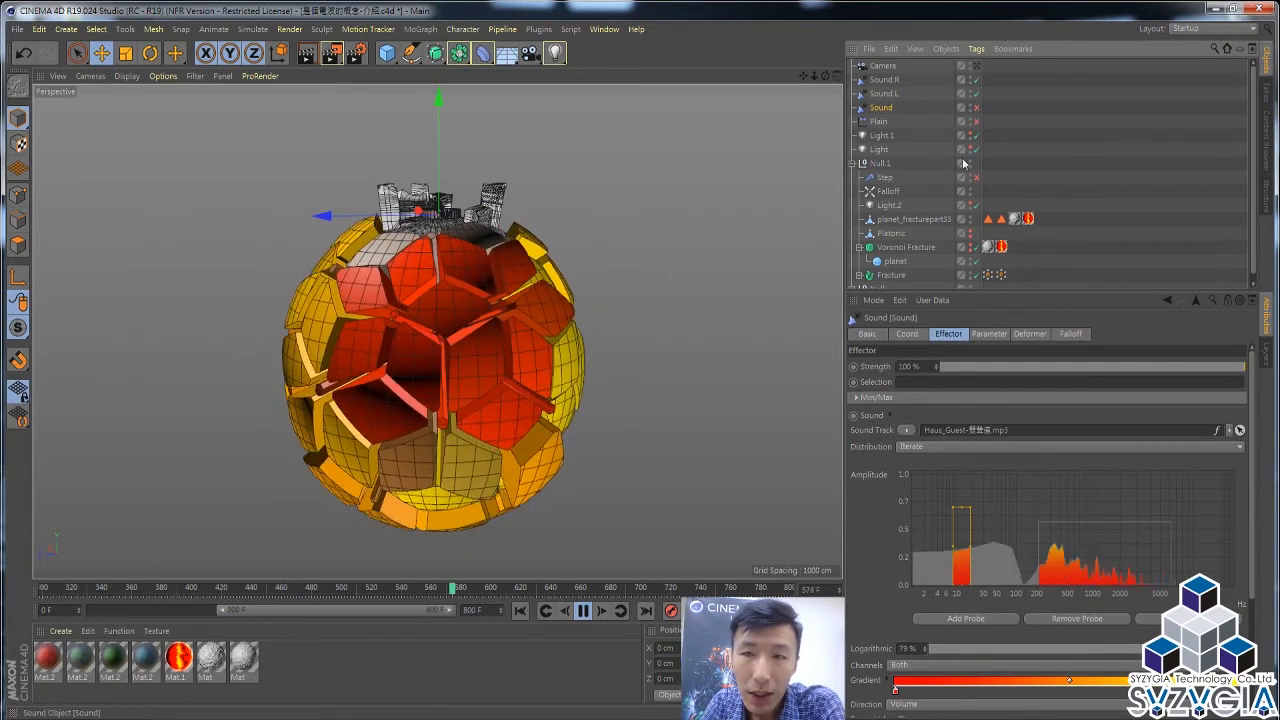
left_click(987, 275)
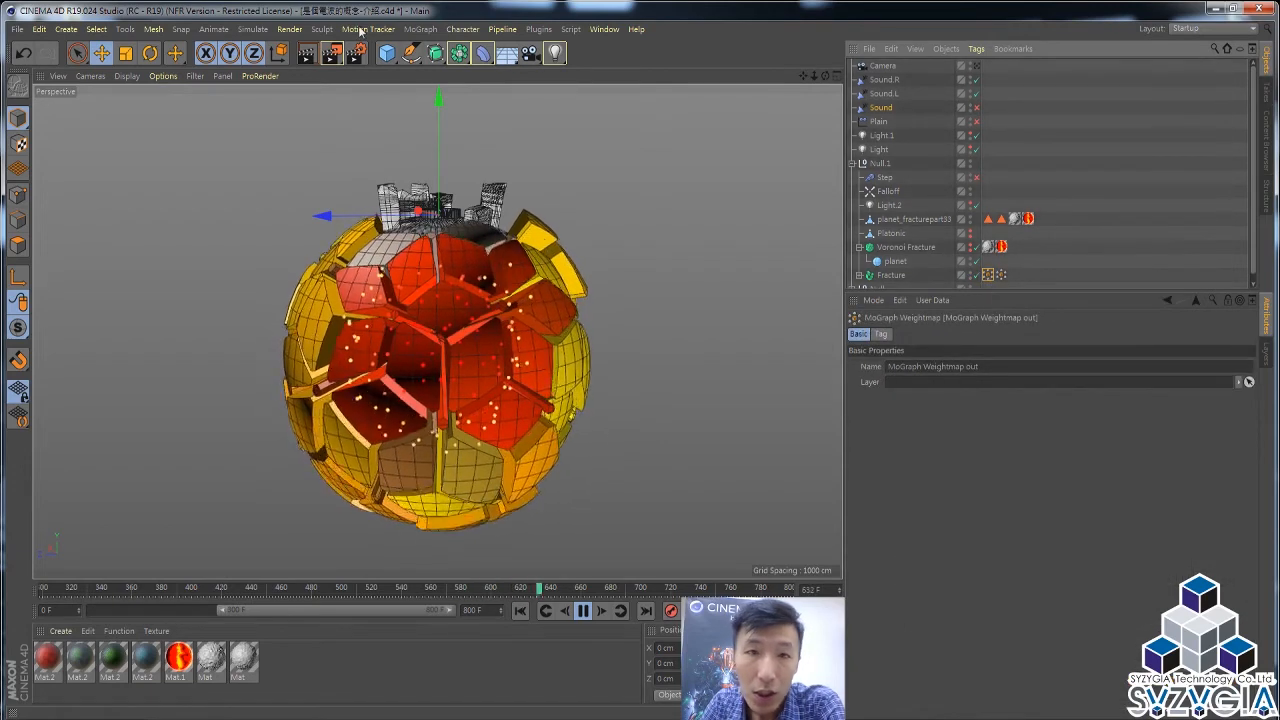
left_click(437, 32)
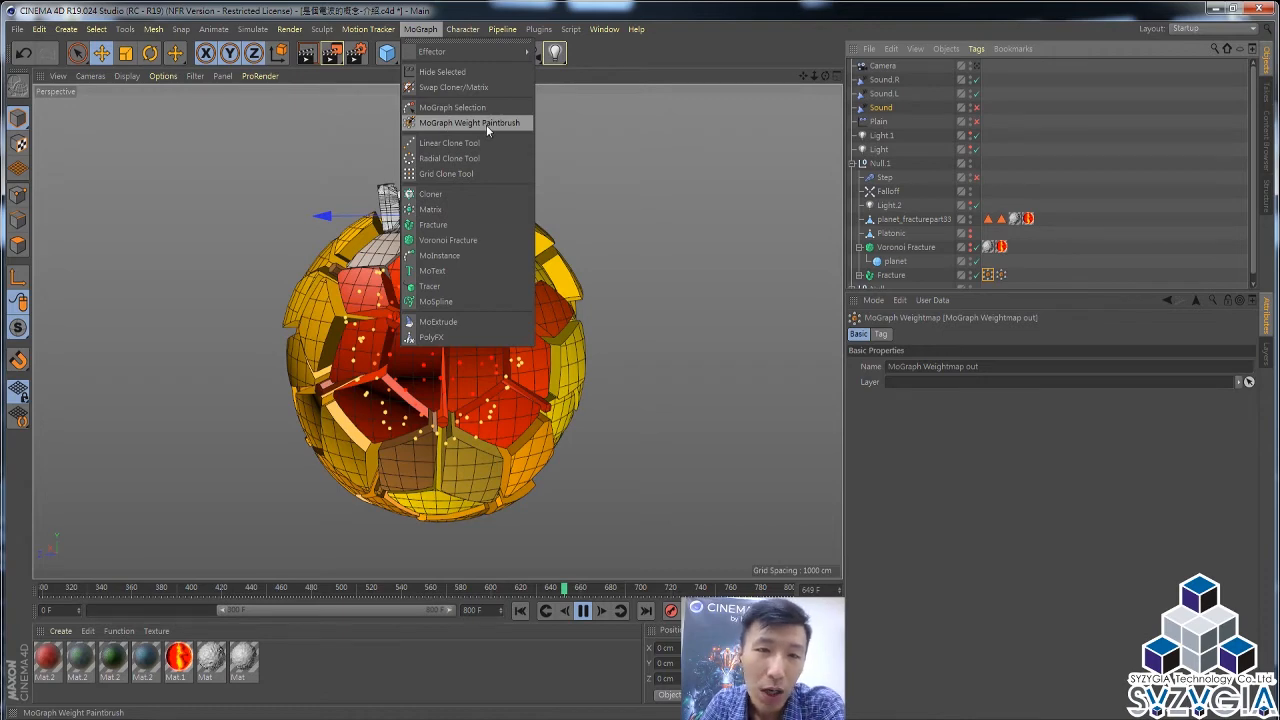
left_click(628, 66)
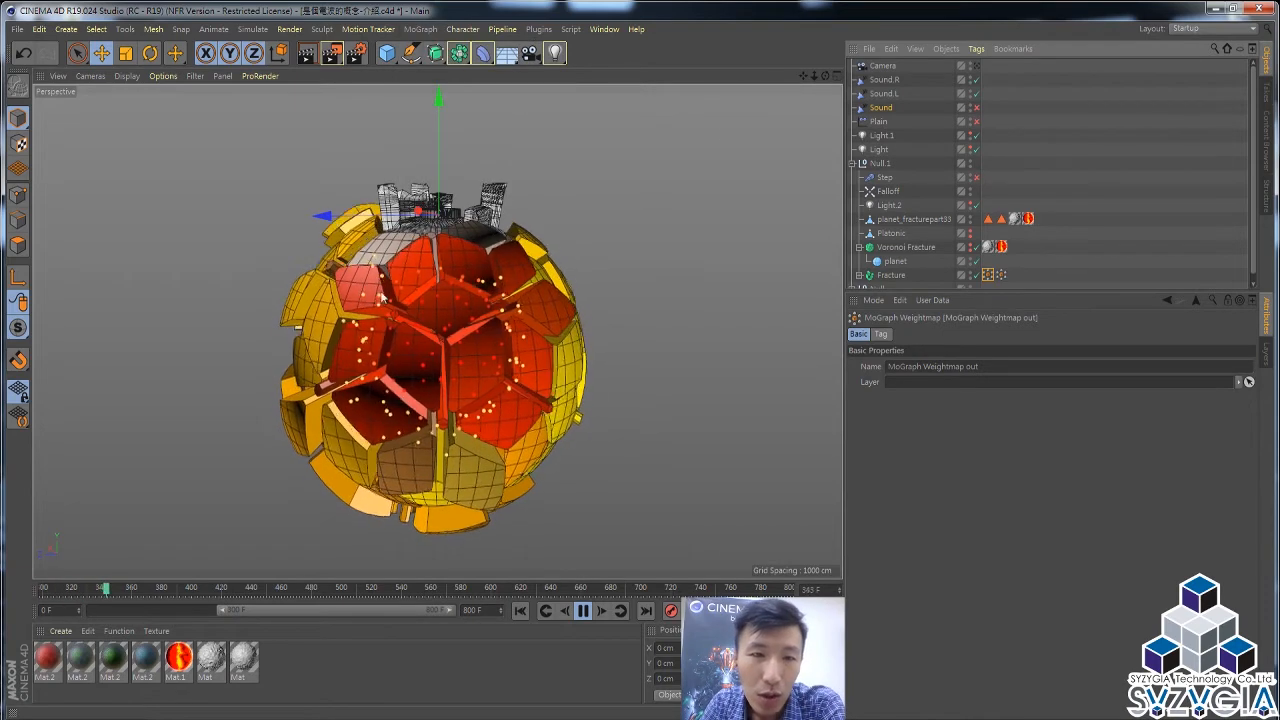
Step: Review the Sound R effector's settings and display the Fracture object's MoGraph Weightmap out tag
left_click(1072, 198)
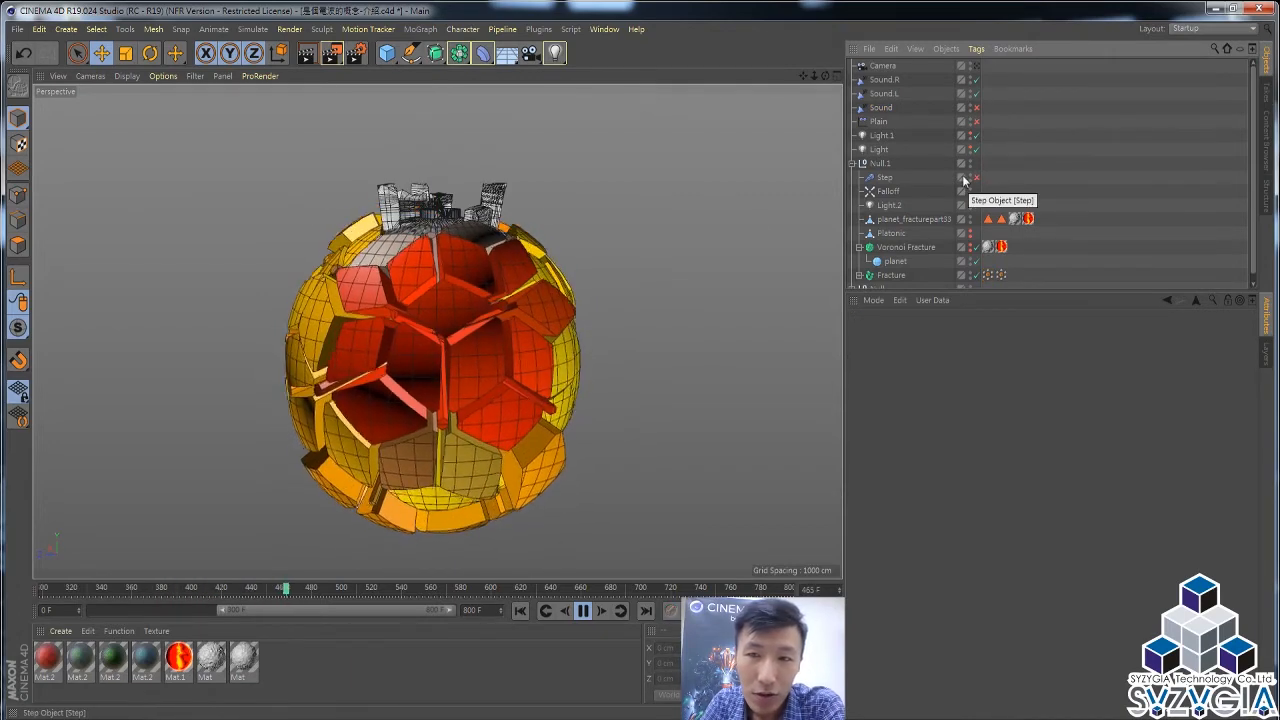
left_click(884, 80)
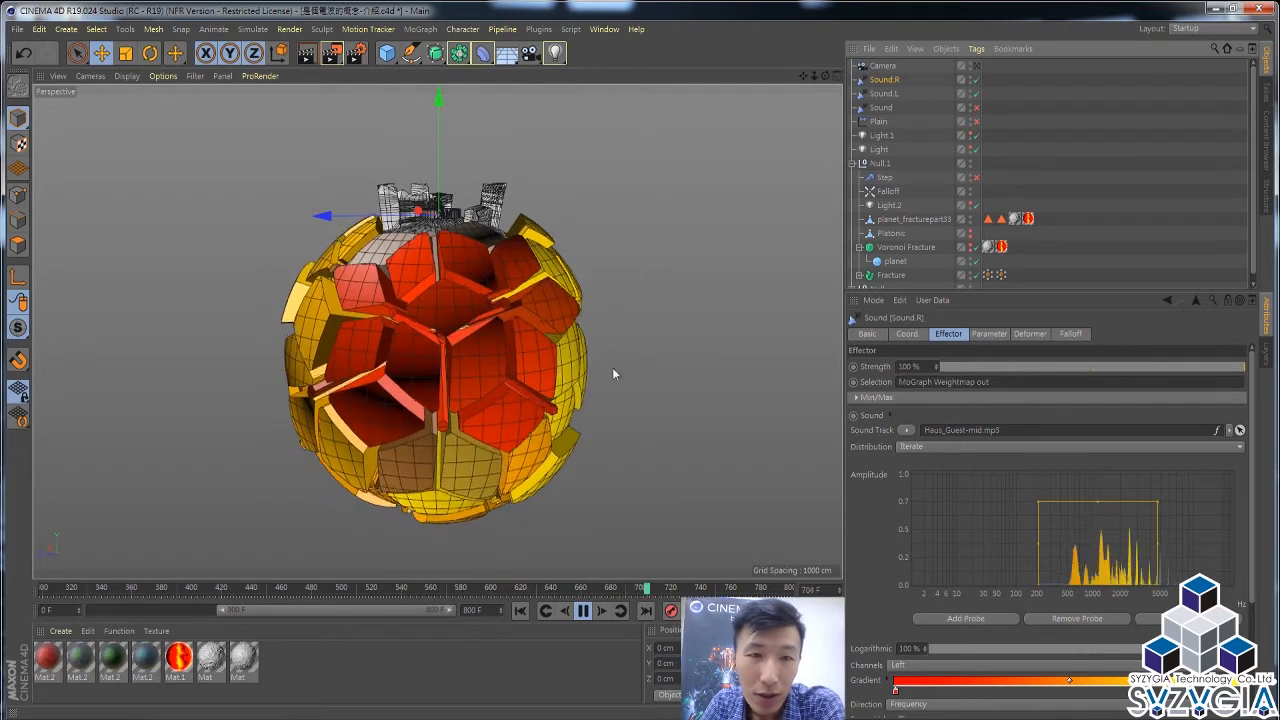
left_click(989, 276)
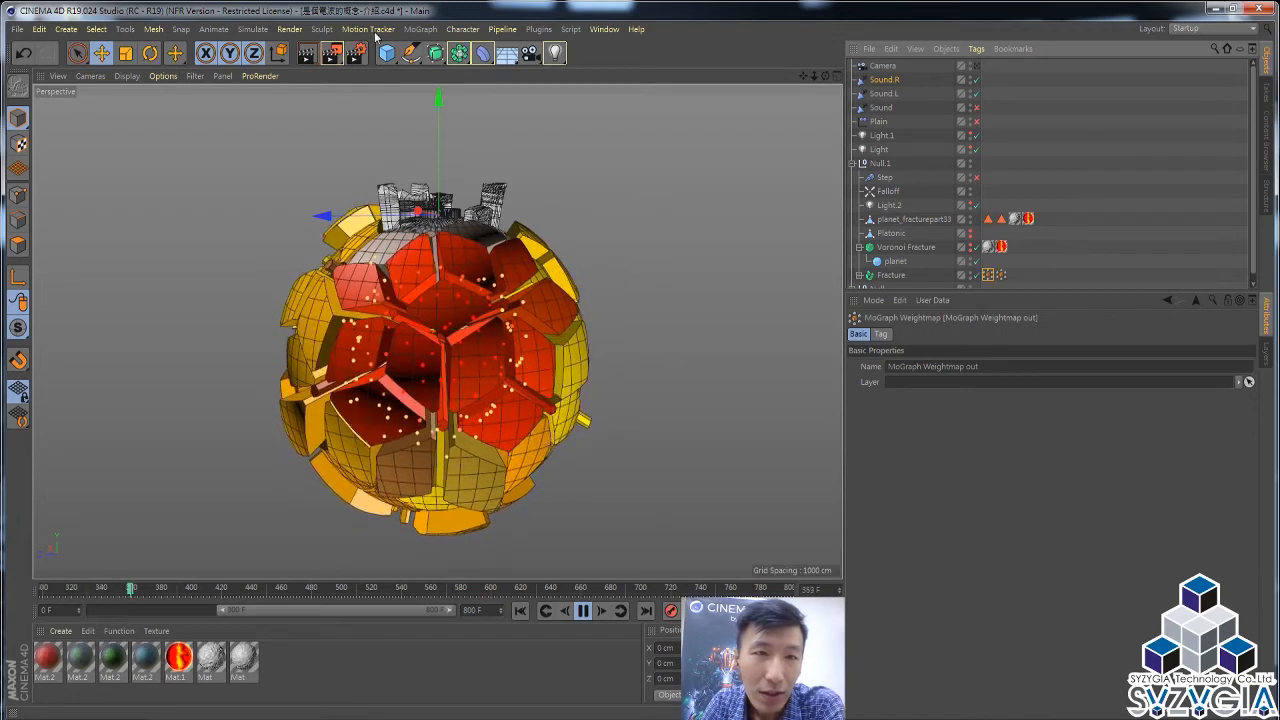
Step: Add a new weightmap tag to the Fracture object with the MoGraph Weight Paintbrush and delete that tag
left_click(415, 29)
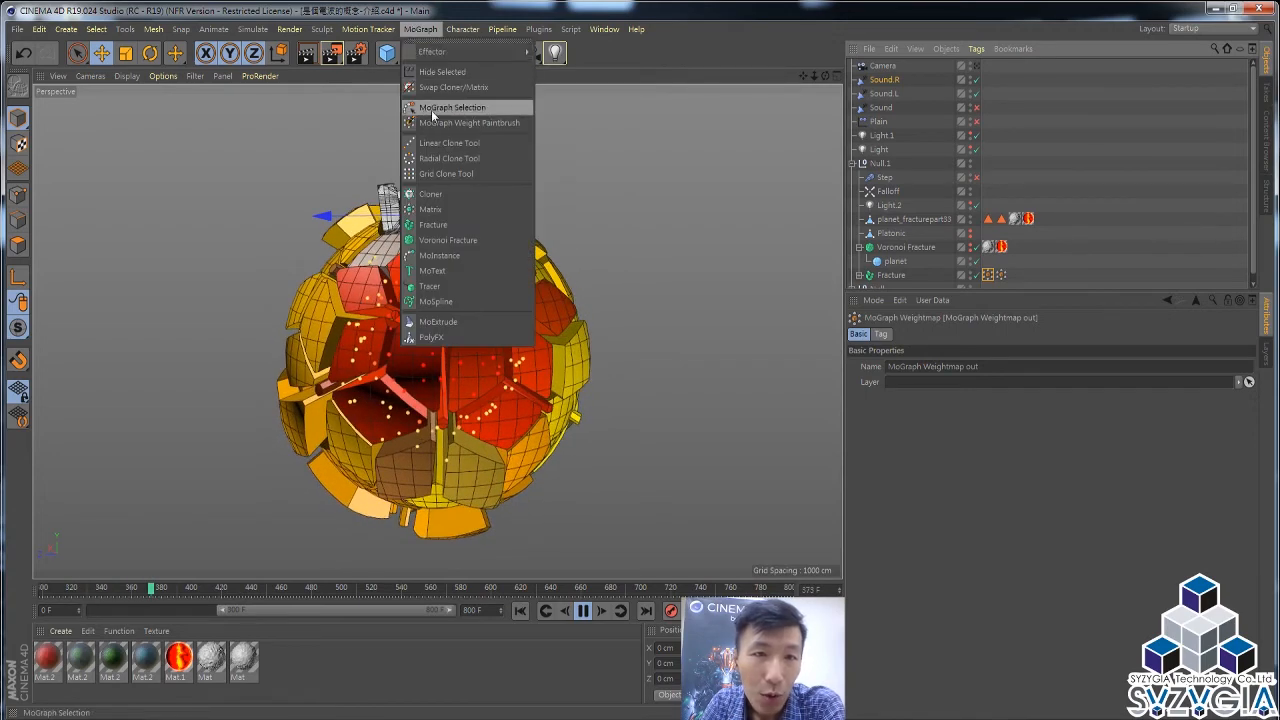
left_click(1039, 203)
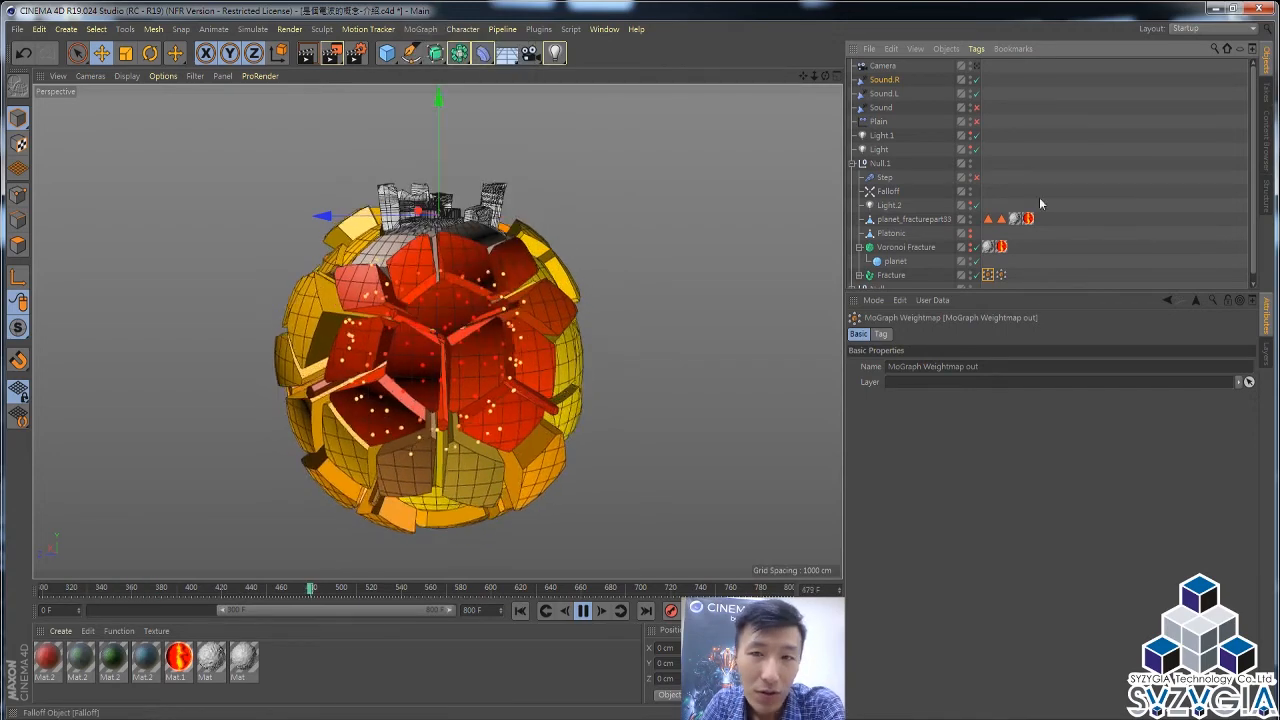
left_click(886, 277)
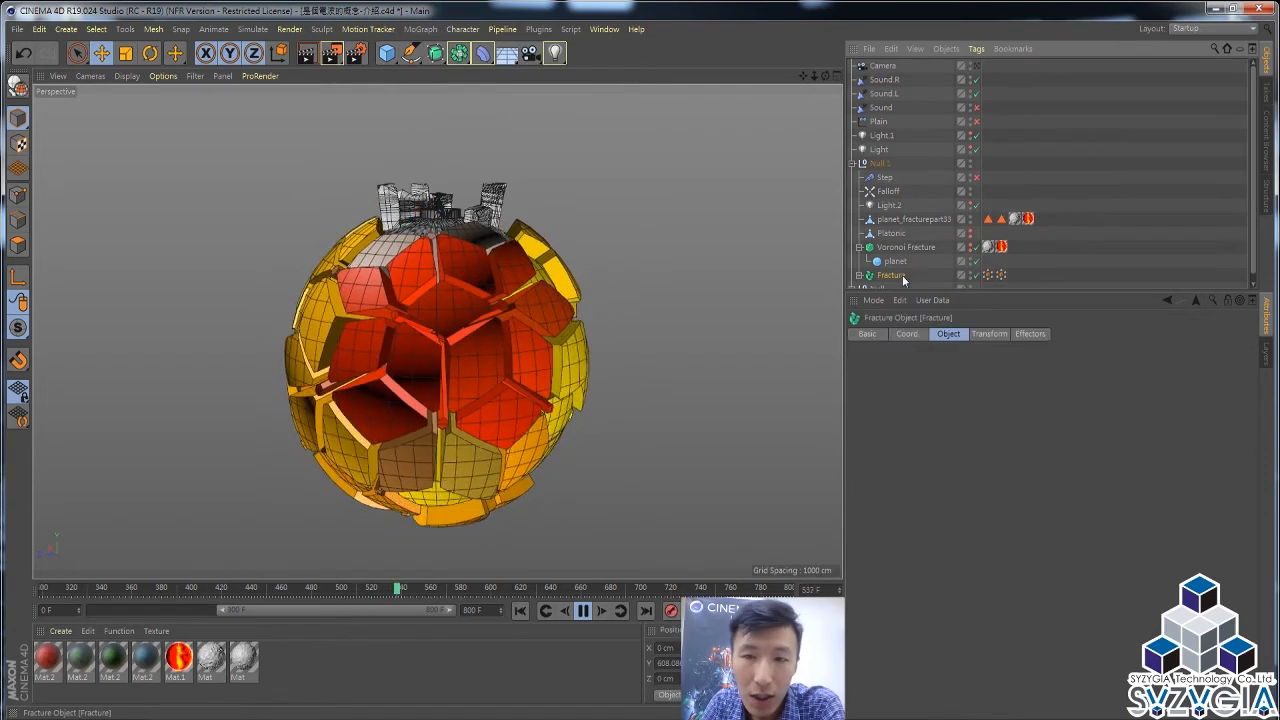
left_click(415, 30)
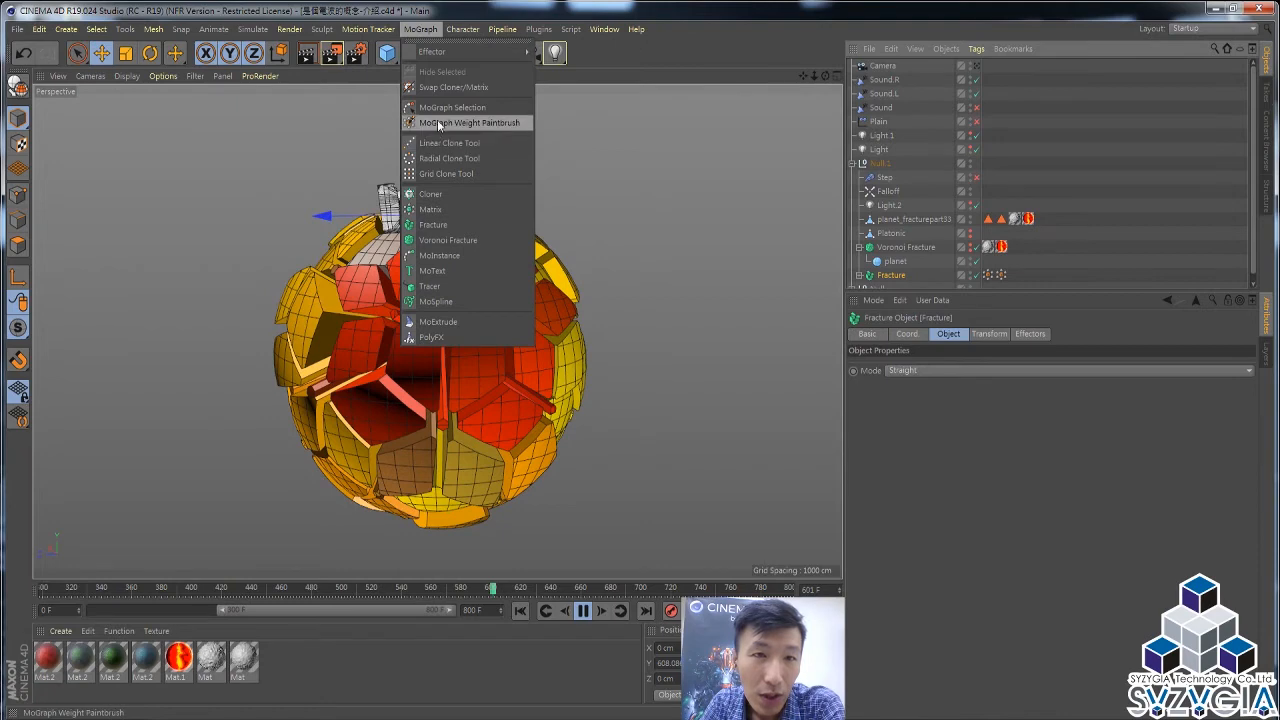
left_click(437, 122)
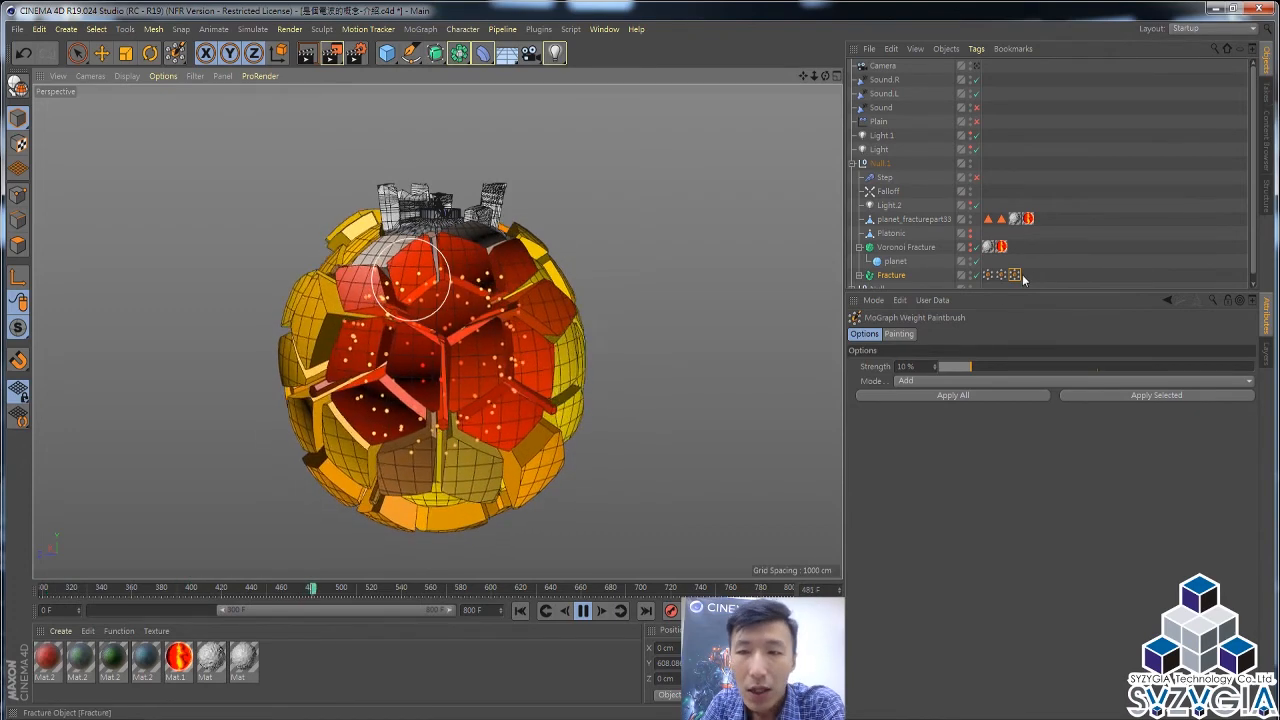
key("Delete")
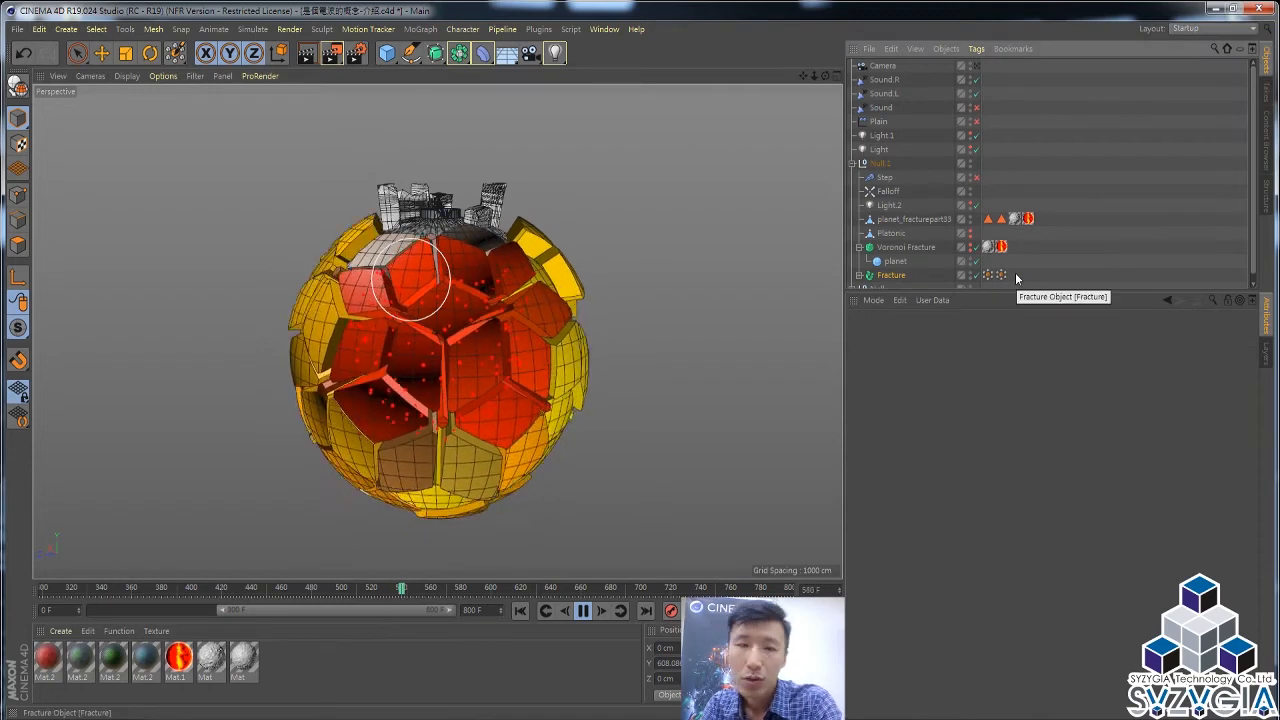
Step: Review the Fracture object's MoGraph Weightmap in tag, compare the Sound R and Sound L effector settings, and stop playback
left_click(1000, 275)
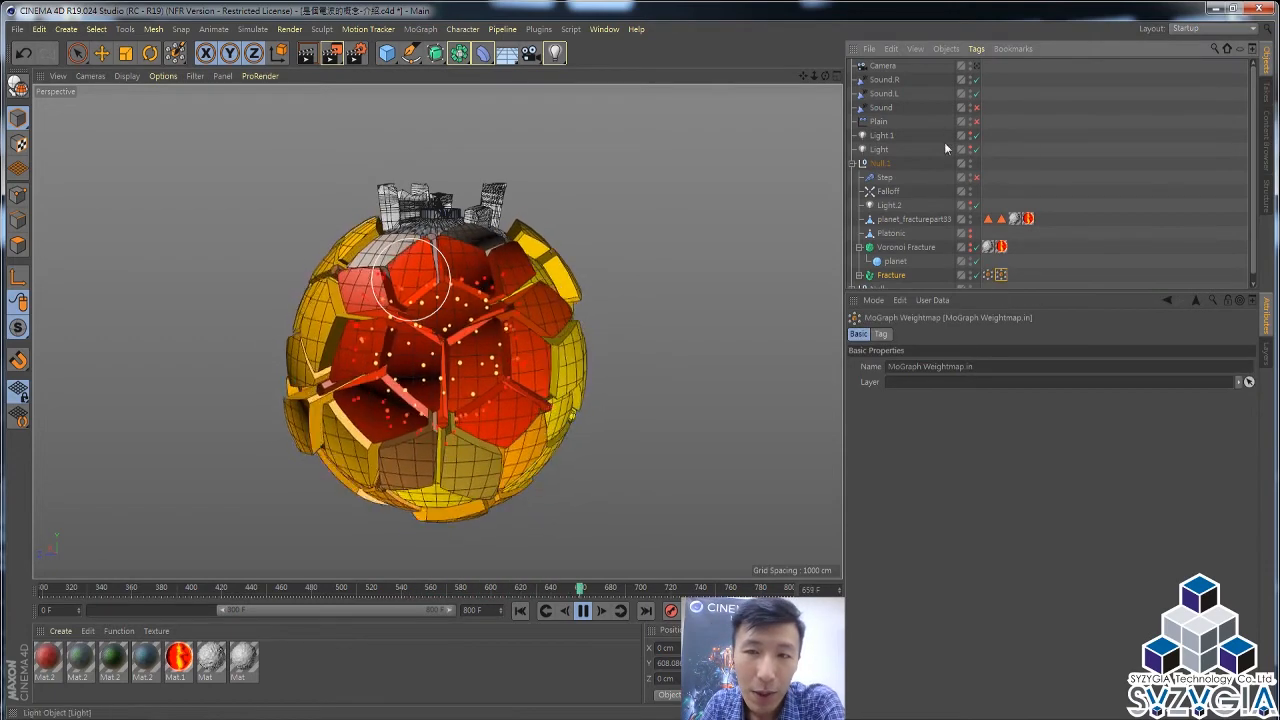
left_click(893, 82)
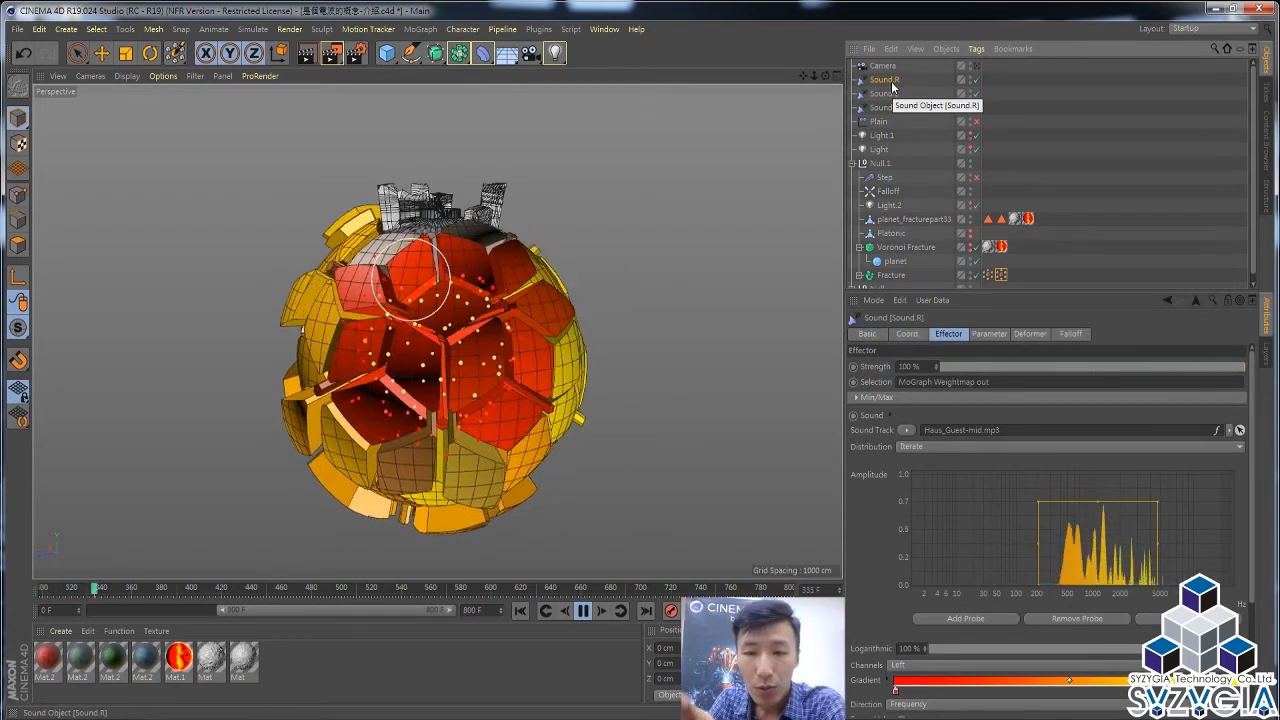
left_click(888, 93)
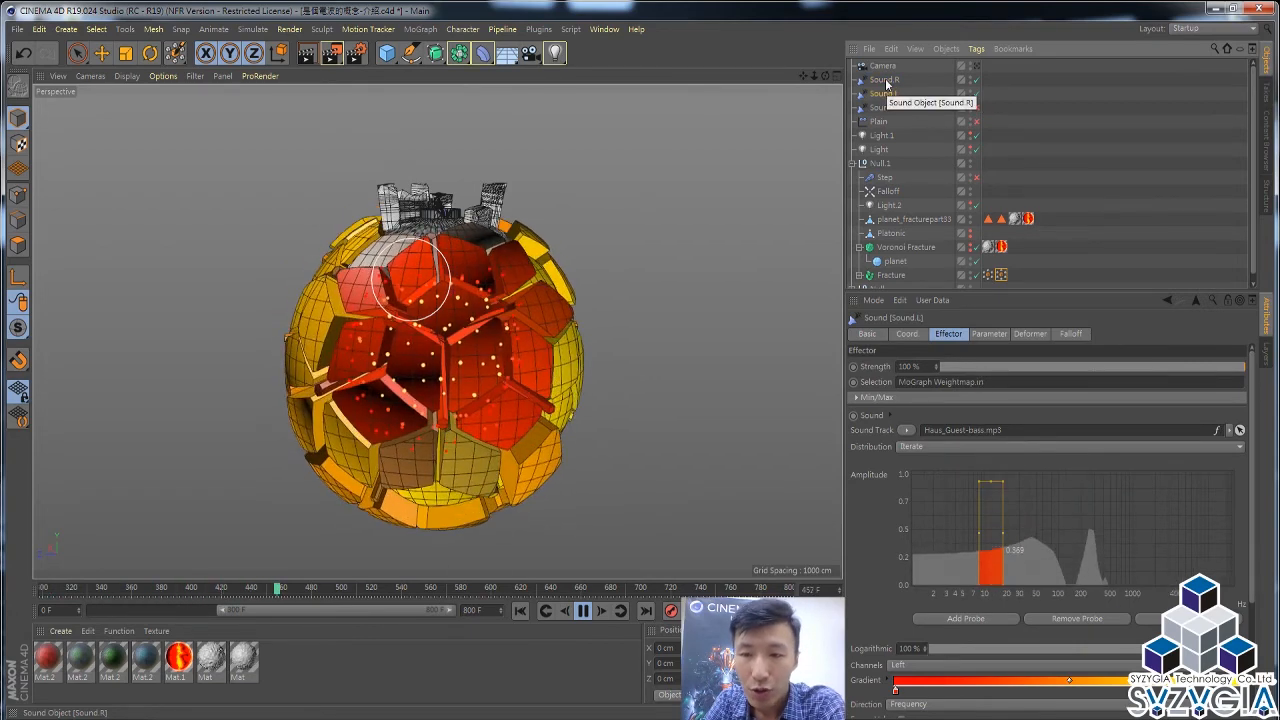
left_click(886, 80)
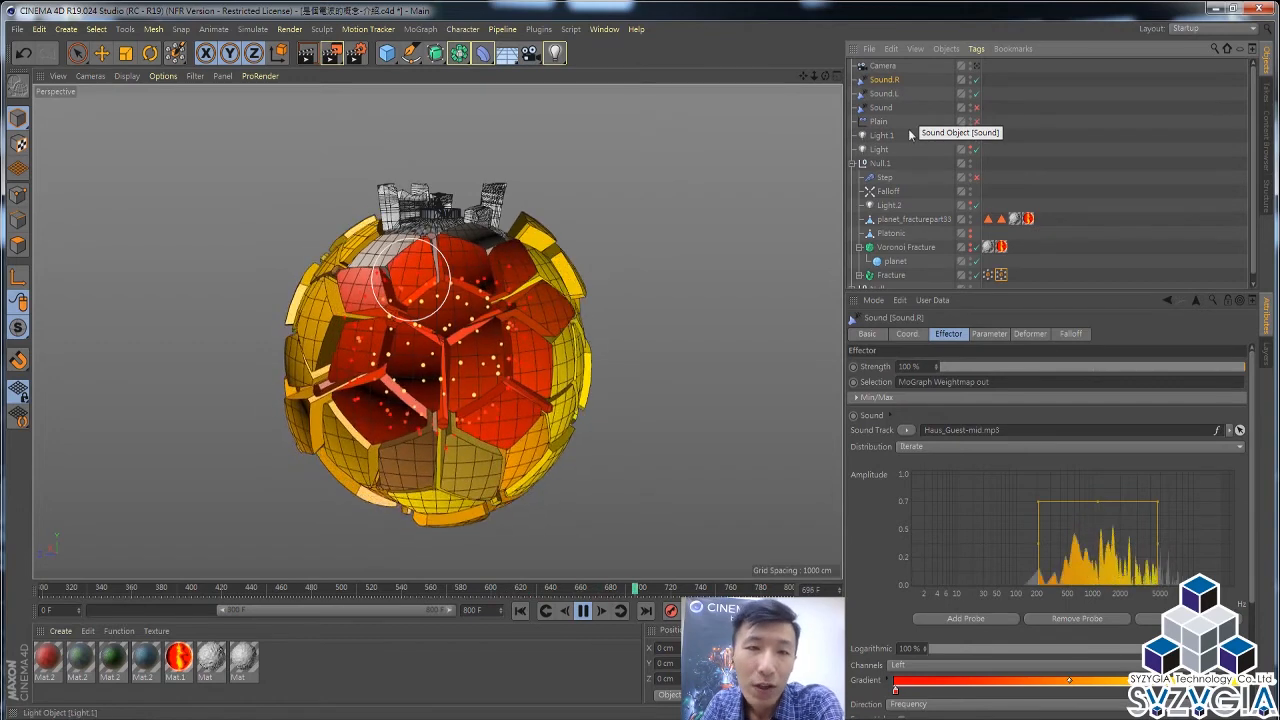
left_click(1067, 105)
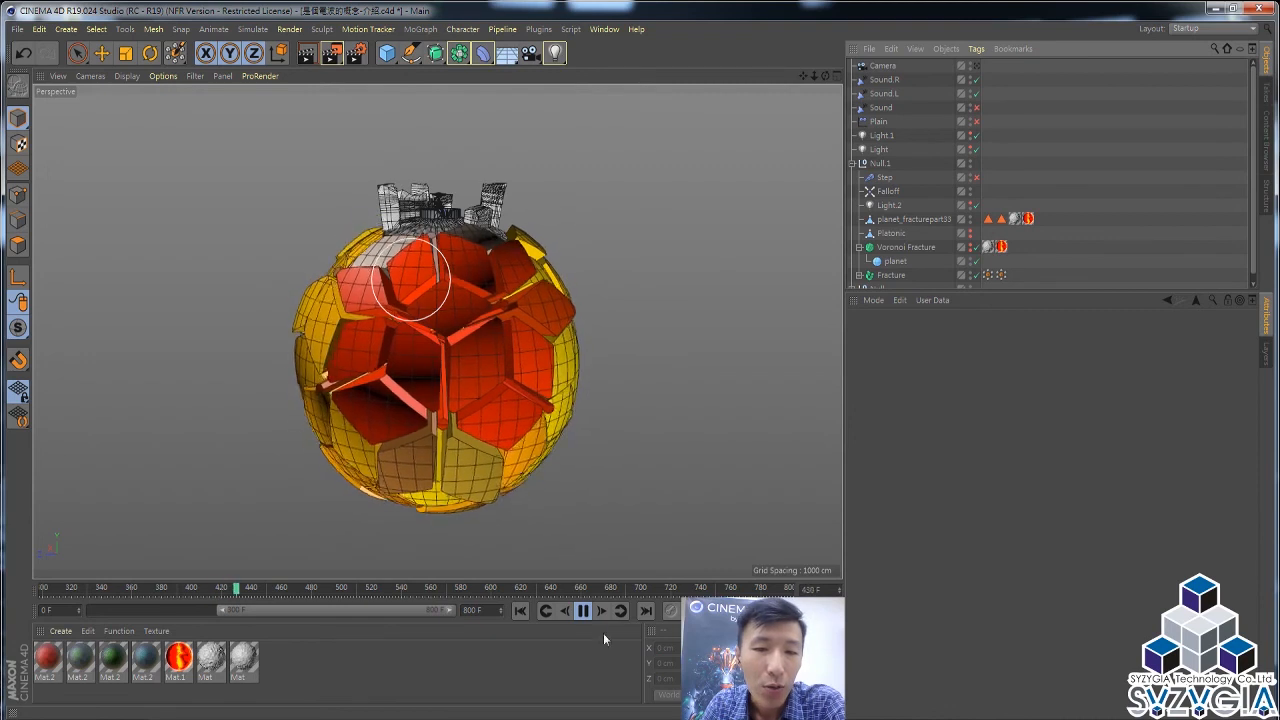
left_click(586, 614)
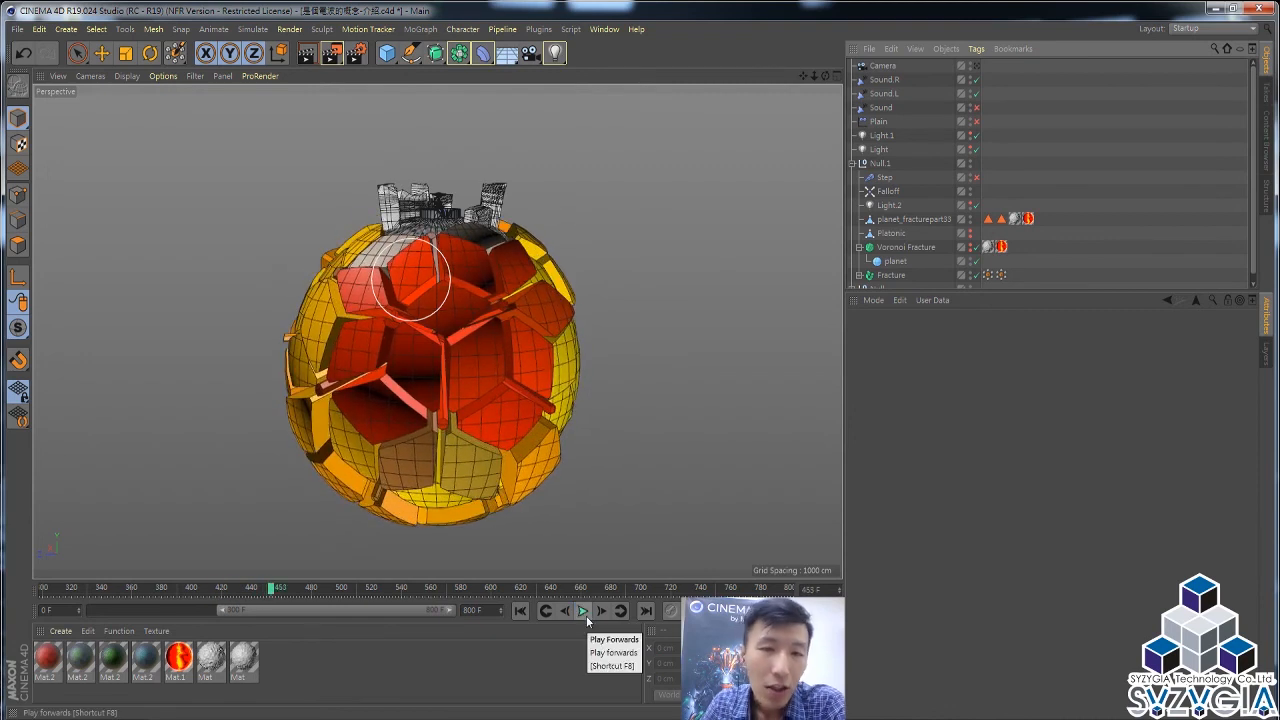